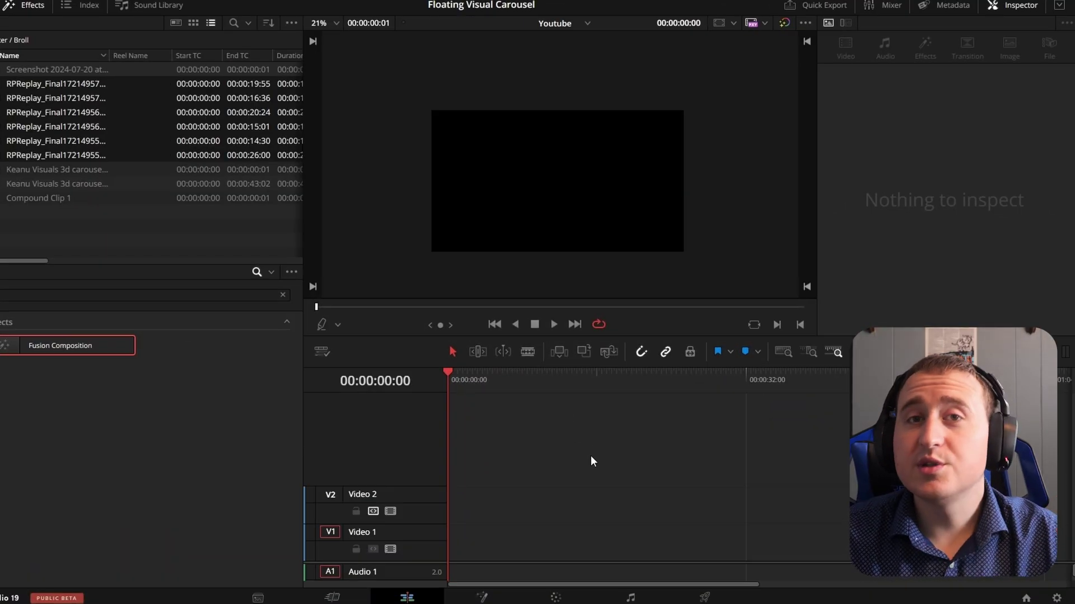
Place a Fusion Composition on track Video 1 at the start of the timeline.
click(162, 418)
drag(55, 344, 442, 539)
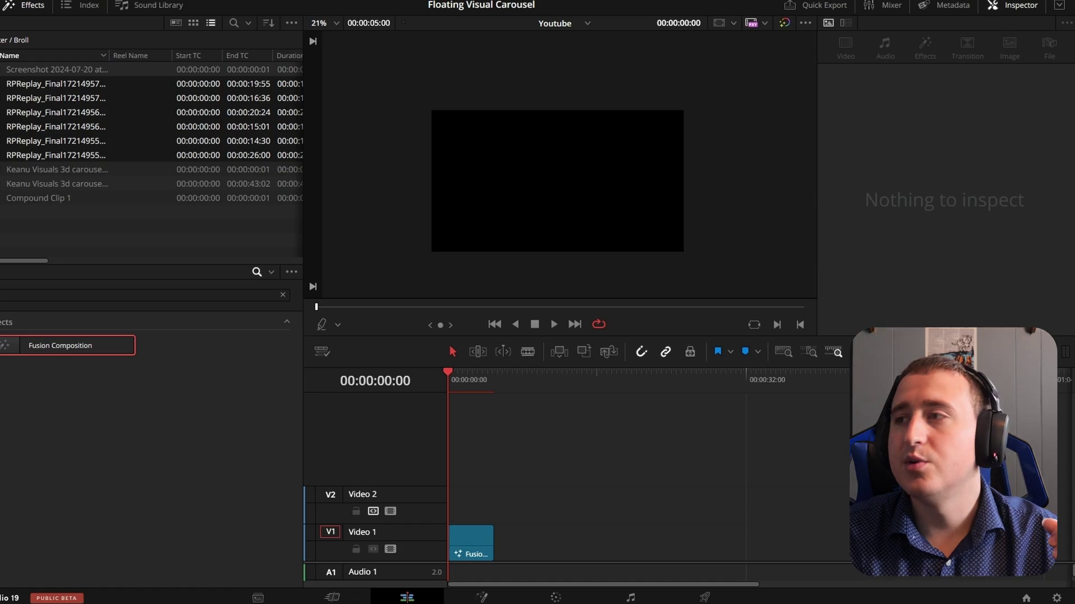
Switch the project to a vertical resolution in the project settings.
click(1056, 598)
click(447, 138)
key(Return)
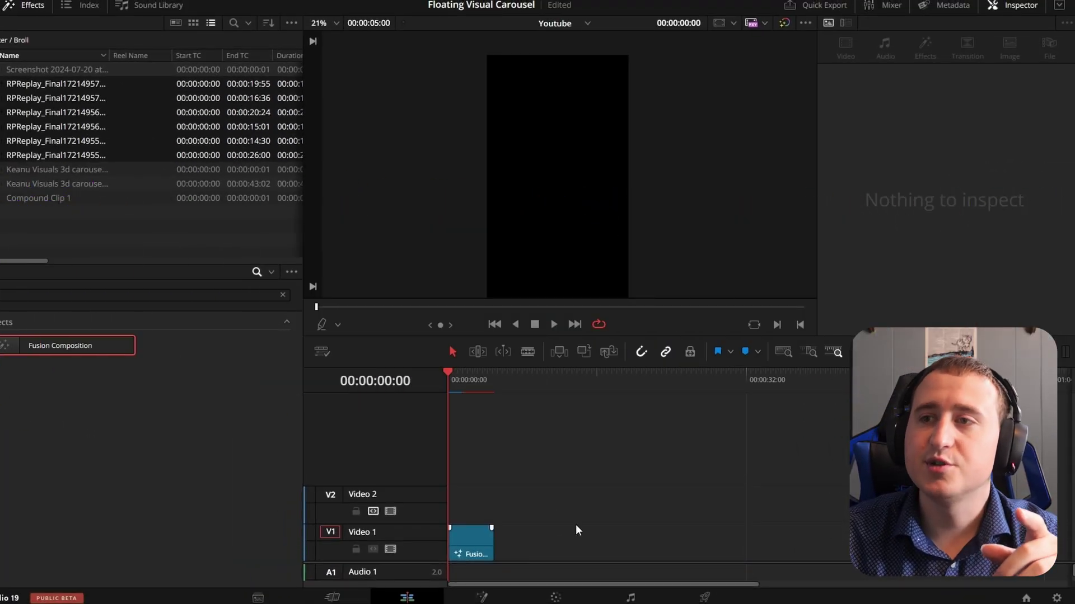
Open the Fusion Composition clip from the timeline in the Fusion page.
click(471, 541)
right_click(470, 542)
click(505, 459)
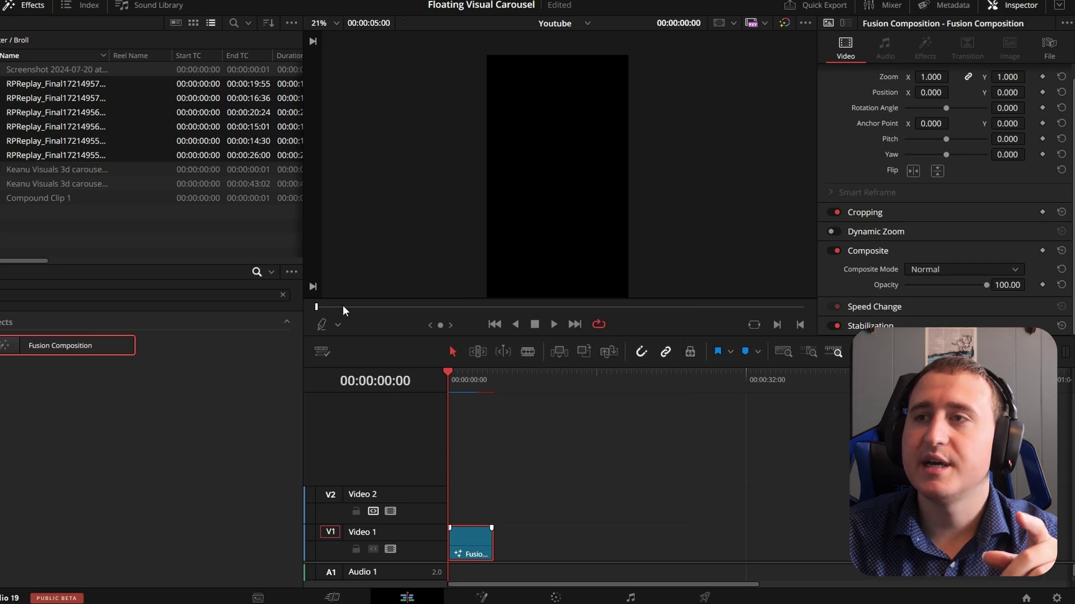
Add a Background node feeding MediaOut1 and set its alpha to 0.
drag(725, 103, 635, 339)
drag(2, 32, 626, 339)
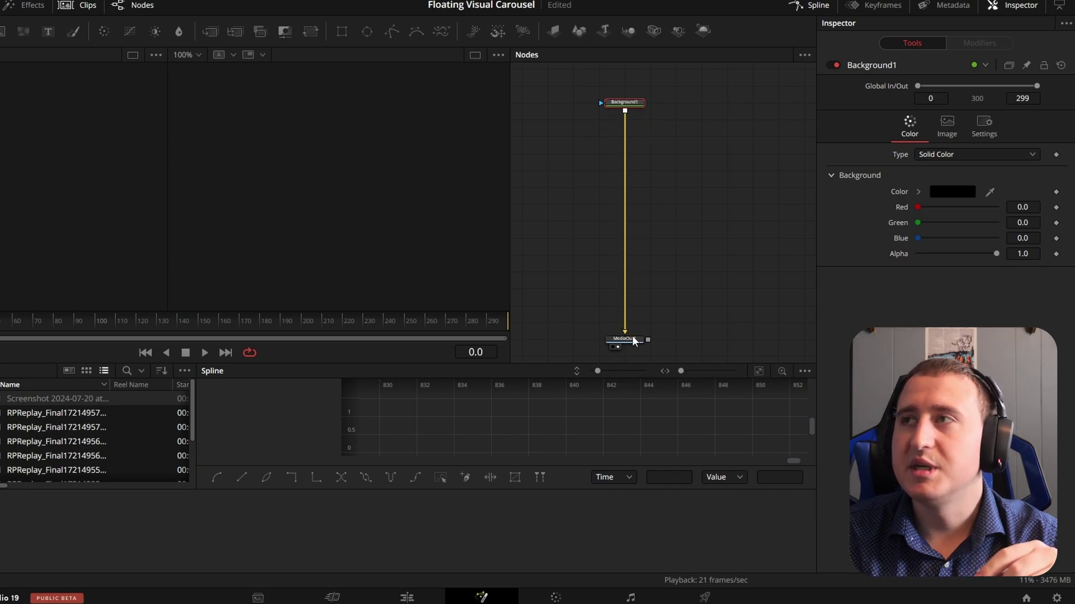
drag(989, 253, 722, 255)
click(648, 149)
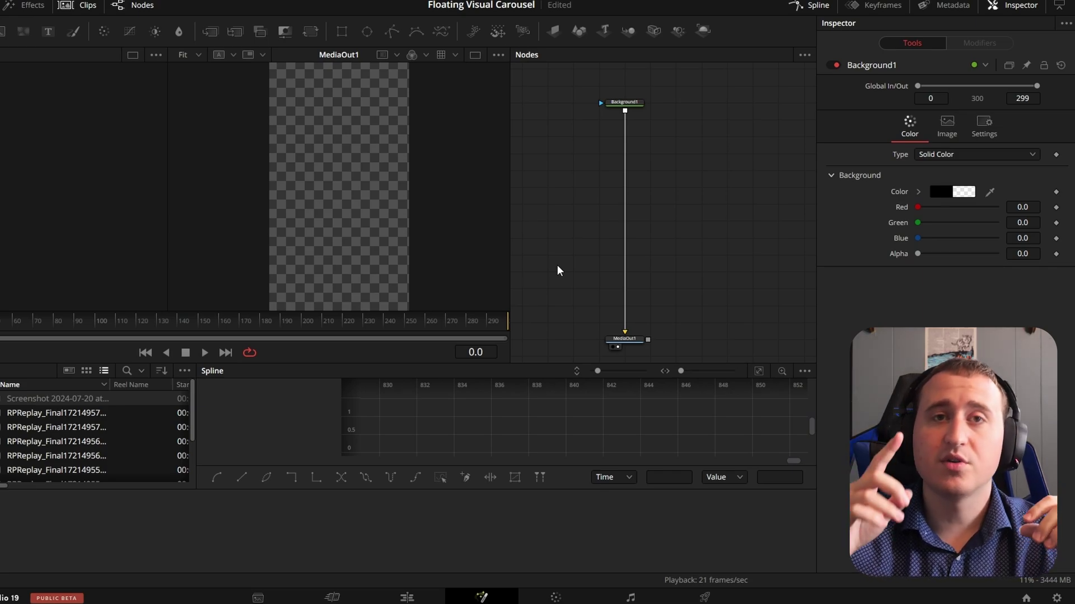
Bring all six RPReplay_Final screen recordings from the media pool into the node graph.
click(67, 415)
click(73, 424)
click(75, 416)
scroll(87, 417, down, 1)
scroll(88, 421, down, 3)
ctrl+click(89, 431)
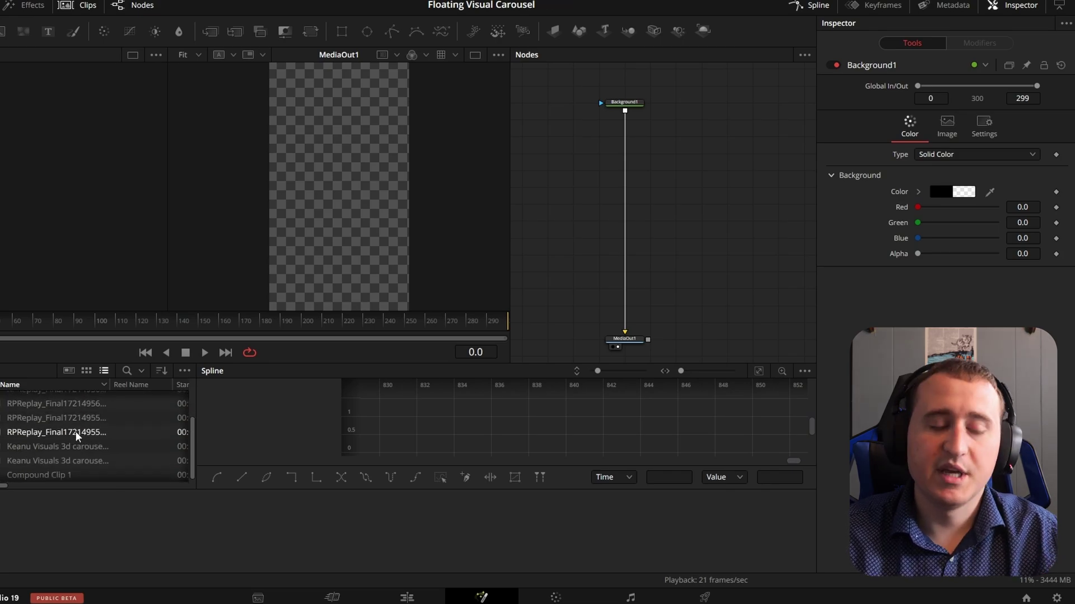
drag(49, 418, 543, 129)
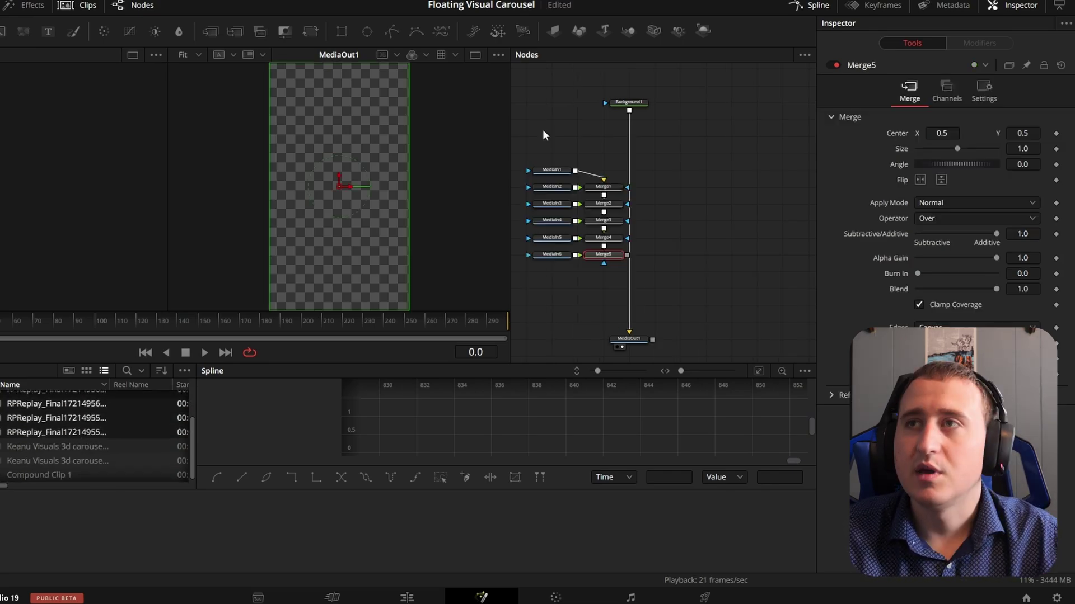
Delete the five Merge nodes attached to the imported clips, keeping only the MediaIn nodes.
click(549, 143)
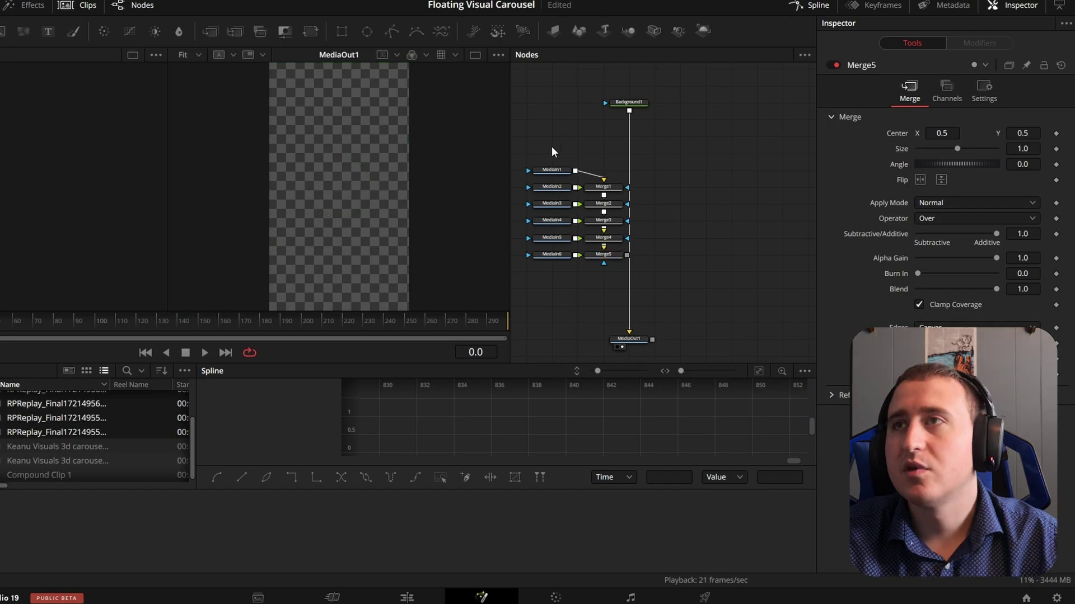
drag(549, 123, 596, 240)
drag(615, 133, 593, 270)
key(Delete)
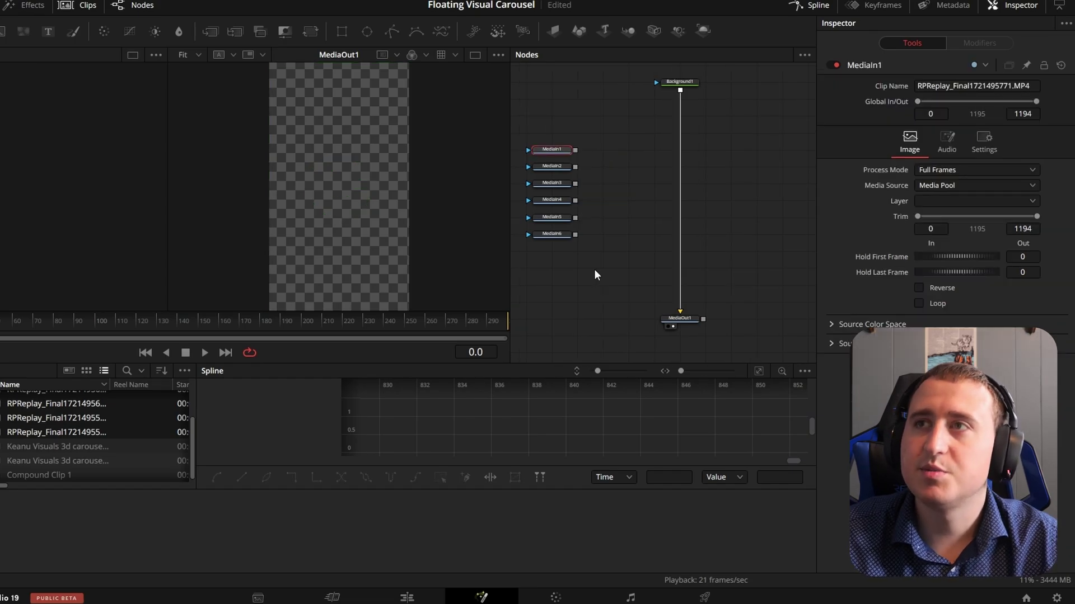
scroll(602, 191, down, 2)
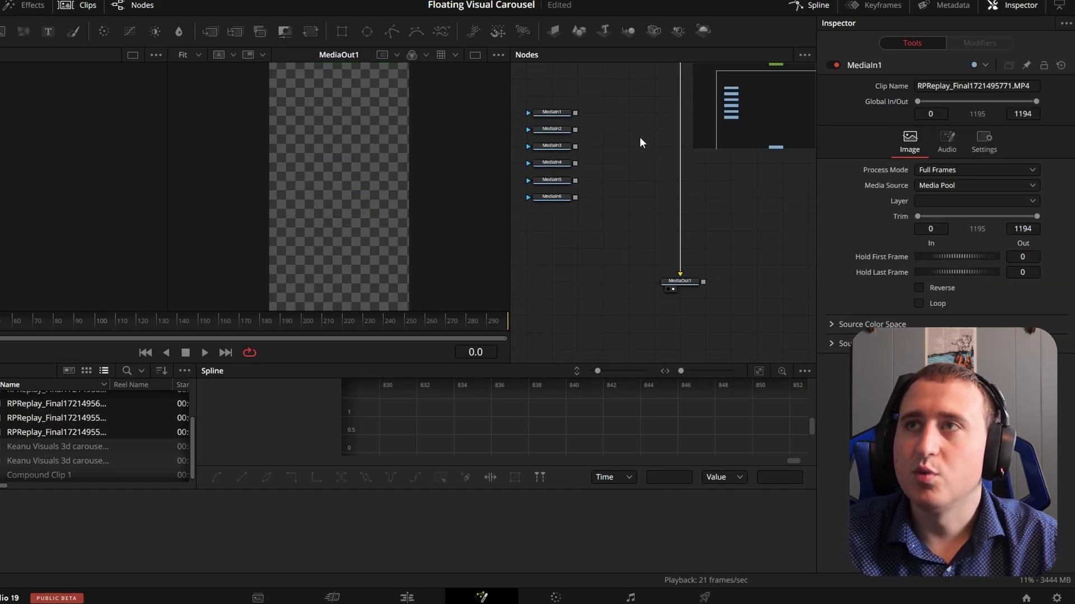
drag(641, 137, 605, 205)
scroll(532, 176, left, 2)
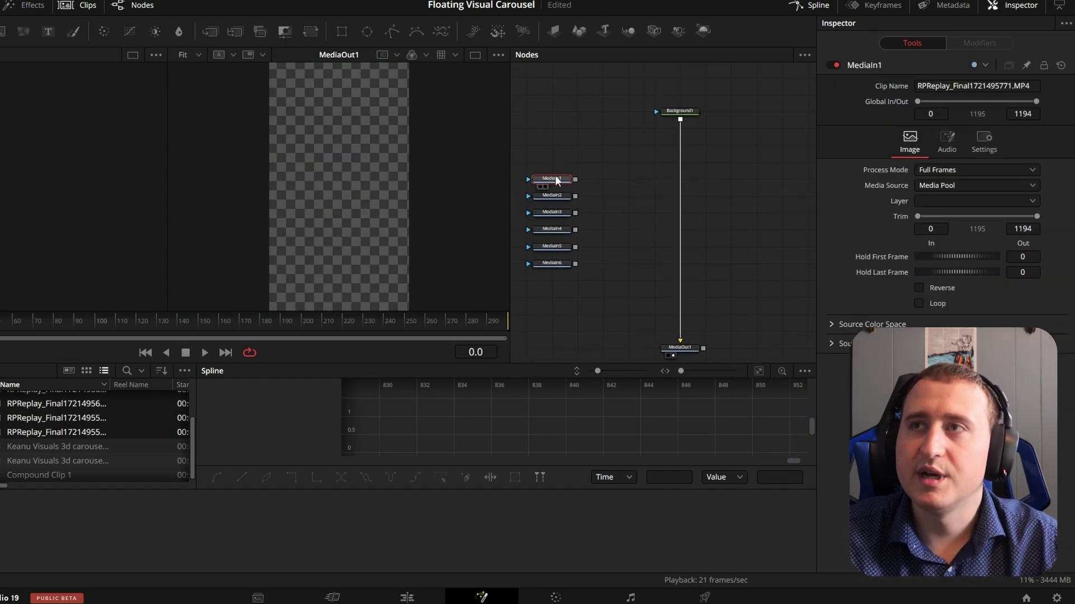
key(F2)
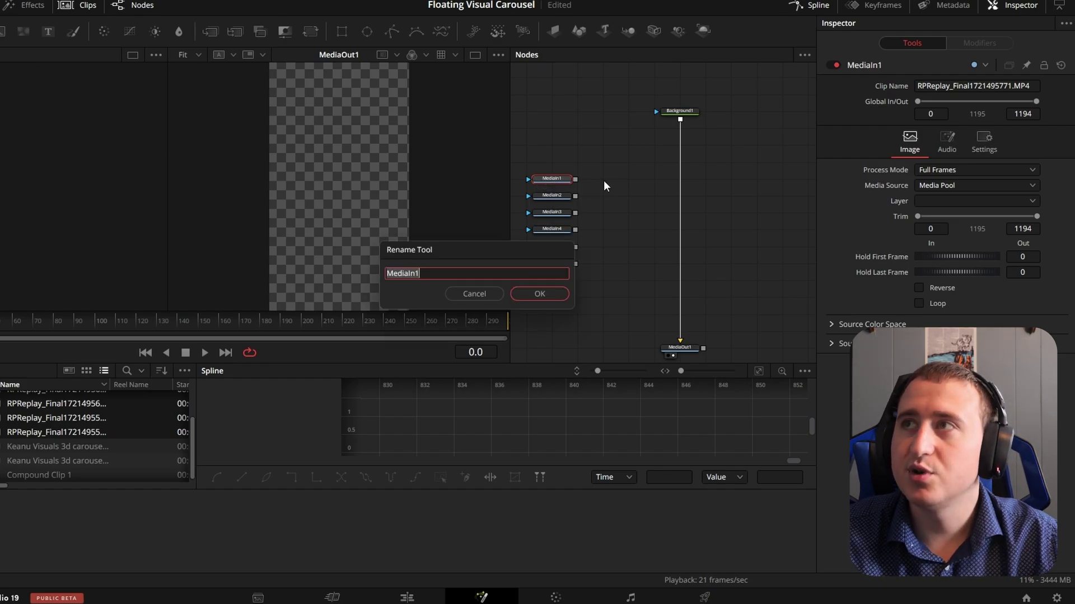
click(489, 291)
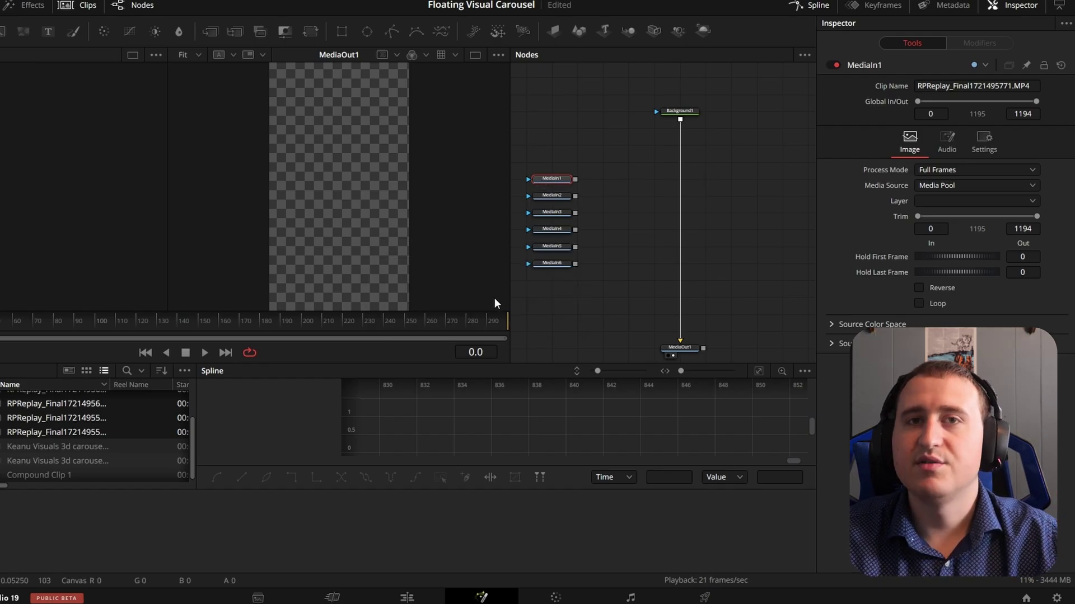
click(635, 192)
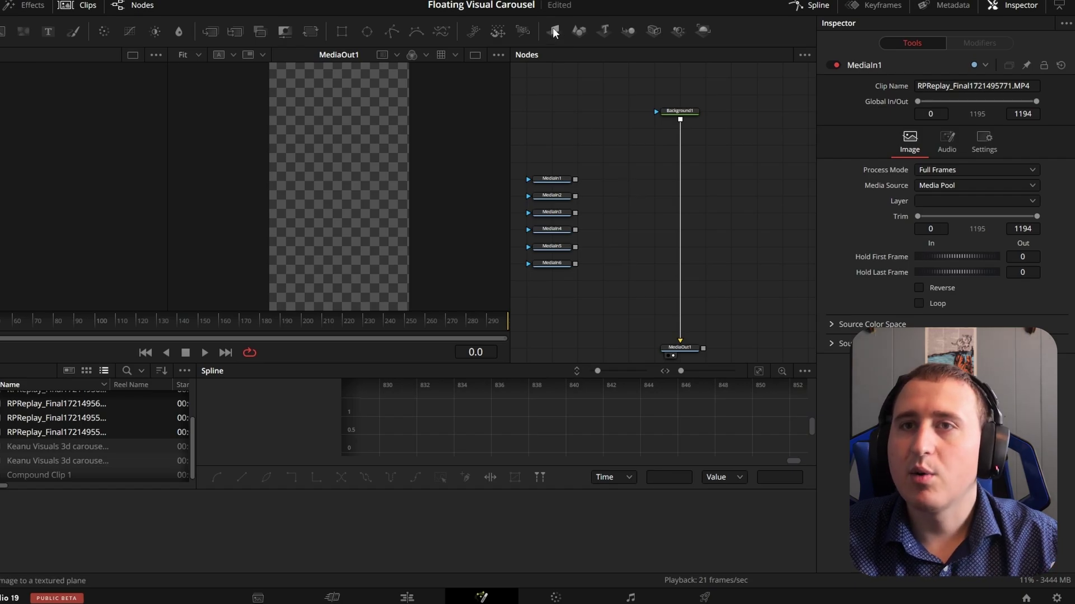
Add an Image Plane 3D node fed by MediaIn1.
drag(552, 28, 609, 180)
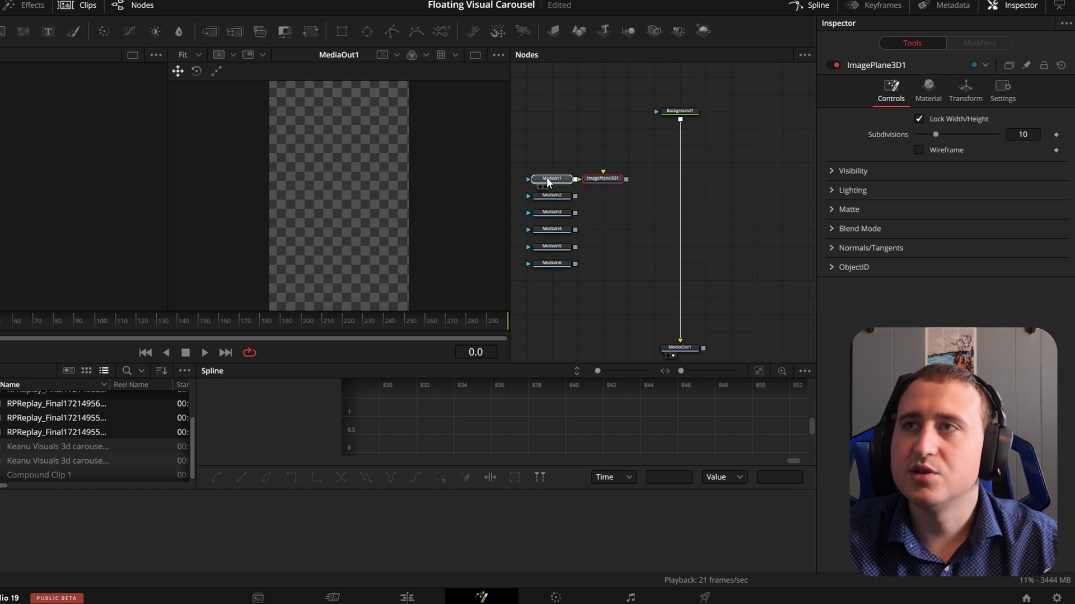
click(549, 180)
mouse_move(596, 181)
mouse_down()
mouse_move(620, 184)
mouse_move(610, 178)
mouse_up()
click(600, 179)
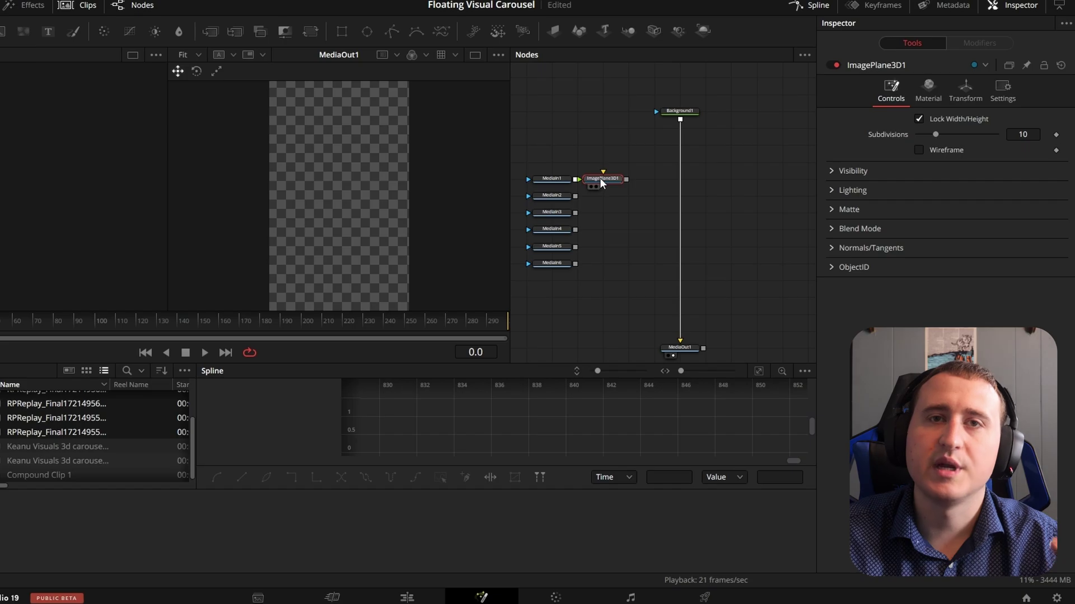
Spread the node layout so the MediaIn nodes and ImagePlane3D1 sit farther from the Background1–MediaOut1 connection.
drag(637, 142, 648, 255)
drag(668, 164, 596, 169)
drag(731, 157, 643, 258)
drag(669, 170, 552, 167)
click(677, 198)
drag(711, 190, 671, 197)
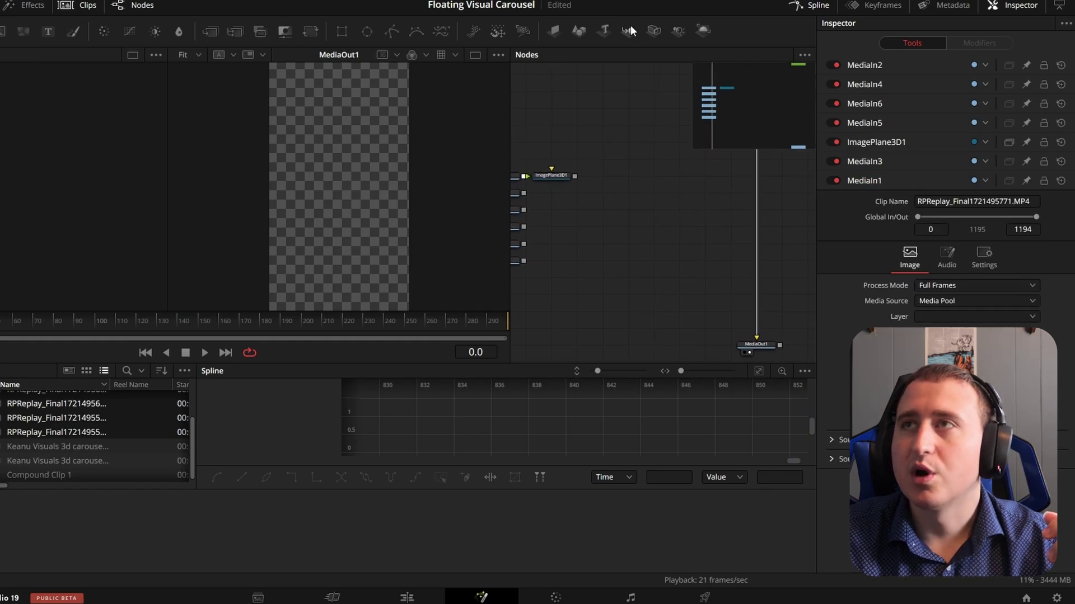
Add a Merge 3D node and connect the output of ImagePlane3D1 to it.
click(630, 180)
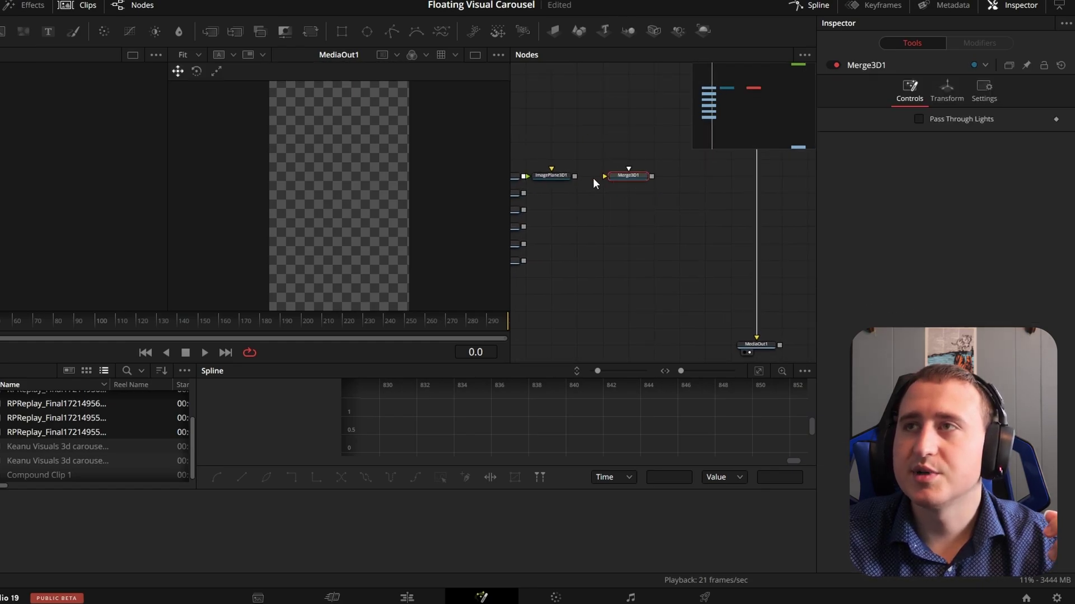
drag(574, 176, 636, 177)
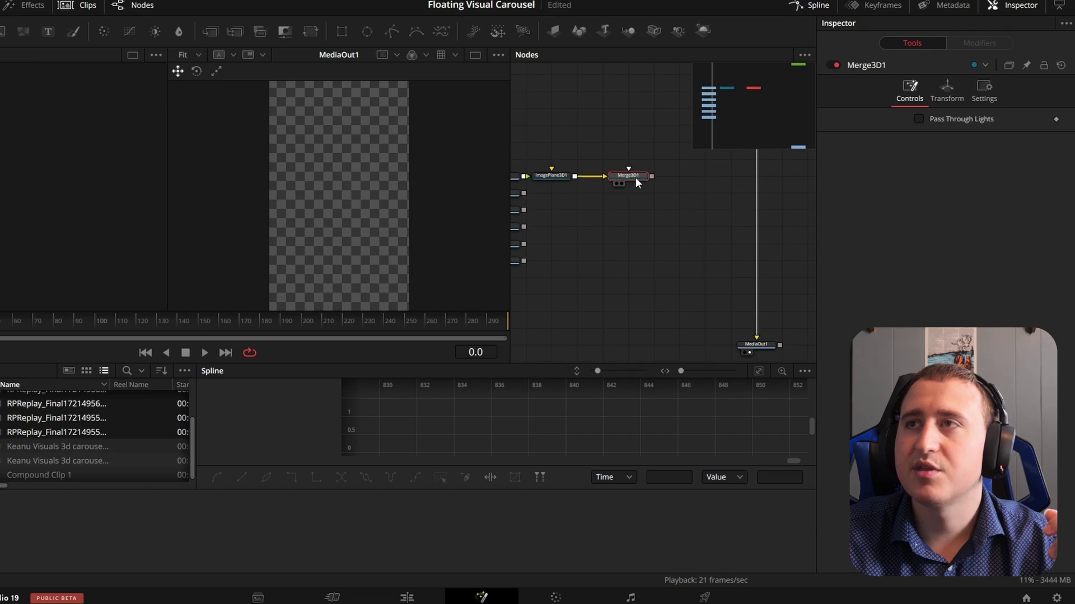
Add a Renderer 3D node after Merge3D1 and merge its output over Background1.
click(703, 29)
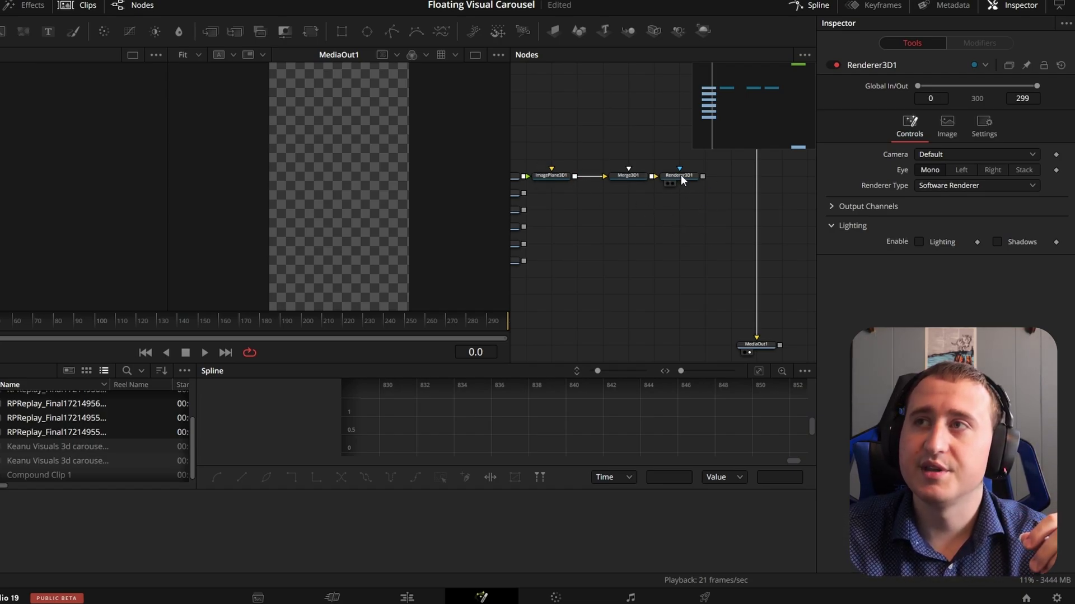
scroll(616, 202, left, 3)
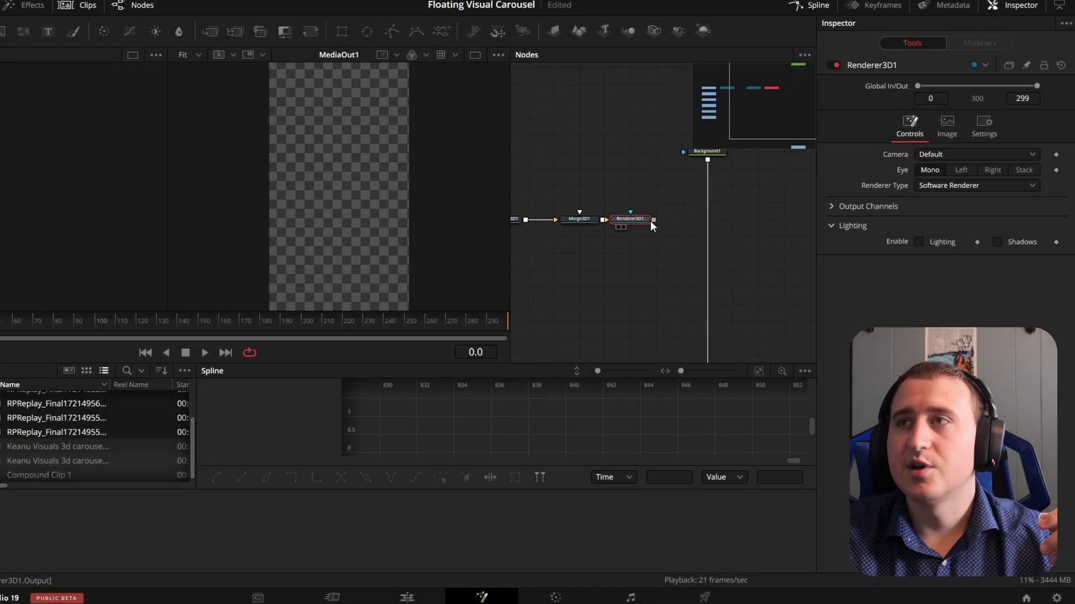
drag(653, 219, 707, 159)
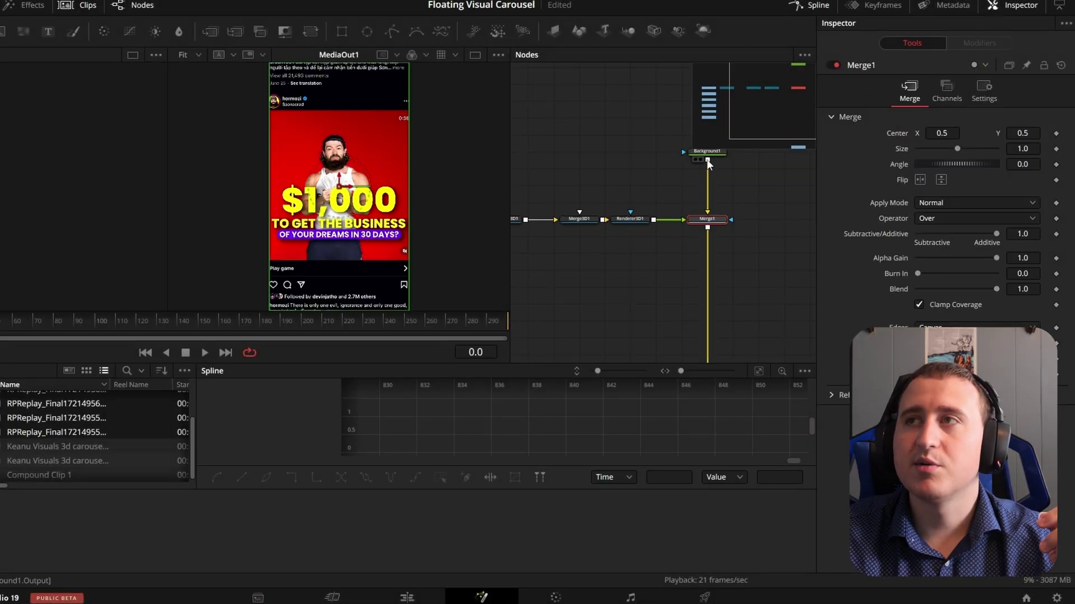
Set the renderer type of Renderer3D1 to Hardware Renderer.
click(634, 220)
drag(570, 271, 639, 239)
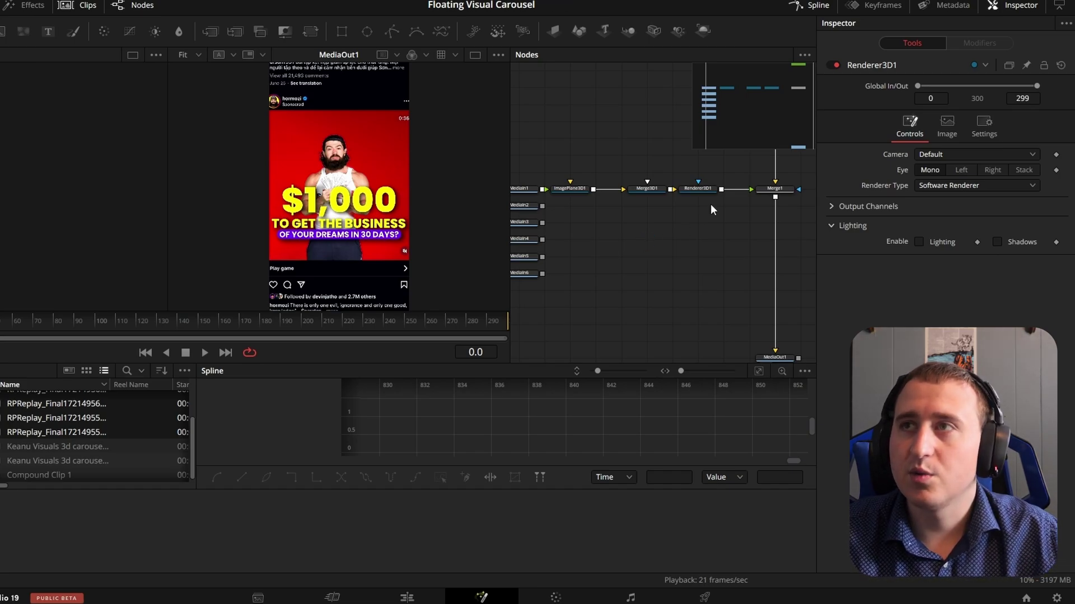
drag(710, 204, 671, 215)
drag(723, 253, 657, 272)
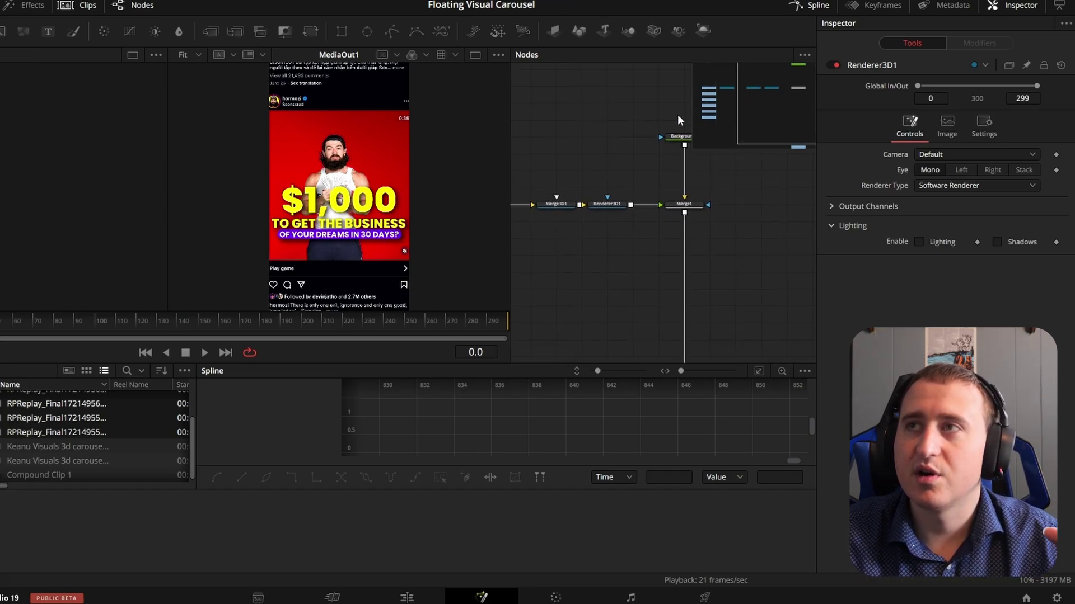
drag(587, 212, 710, 198)
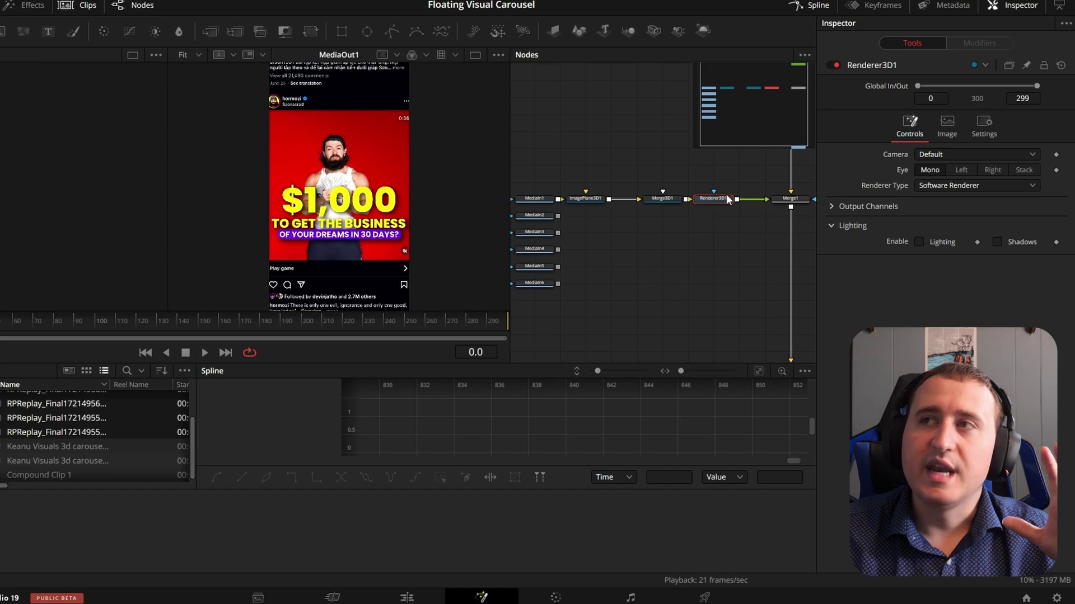
click(728, 198)
click(946, 186)
click(940, 201)
click(711, 245)
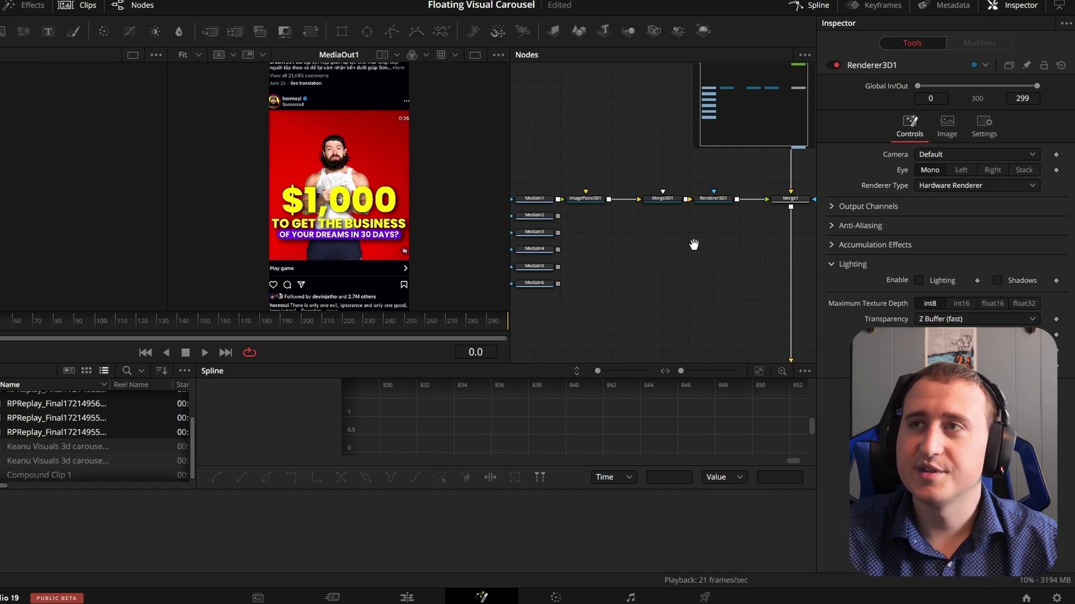
Shift MediaIn1 and ImagePlane3D1 away from Merge3D1 and insert a Transform 3D node after ImagePlane3D1.
drag(661, 240, 693, 239)
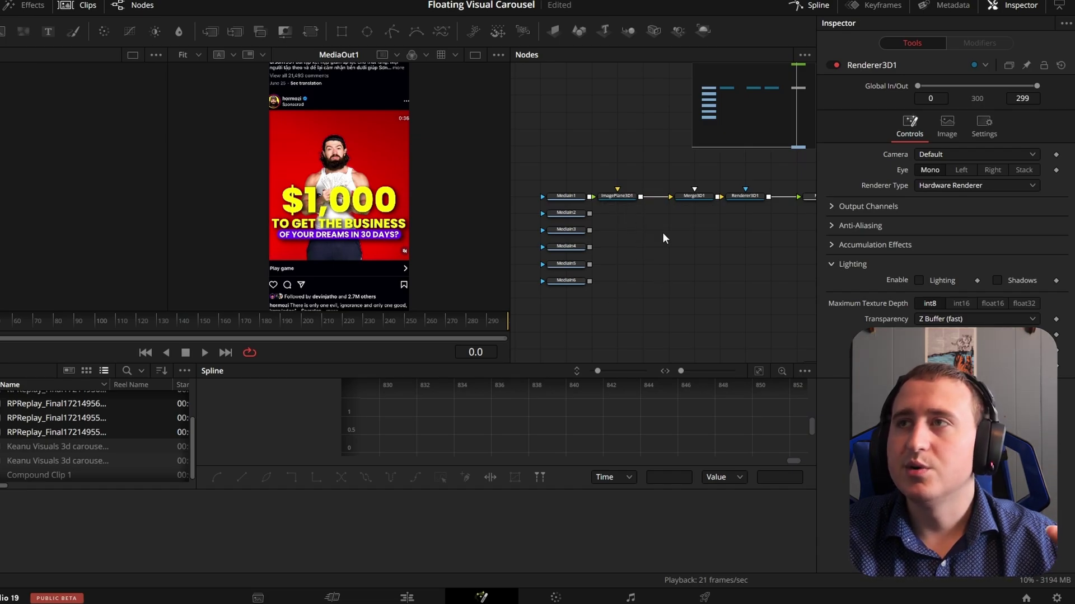
drag(555, 180, 572, 202)
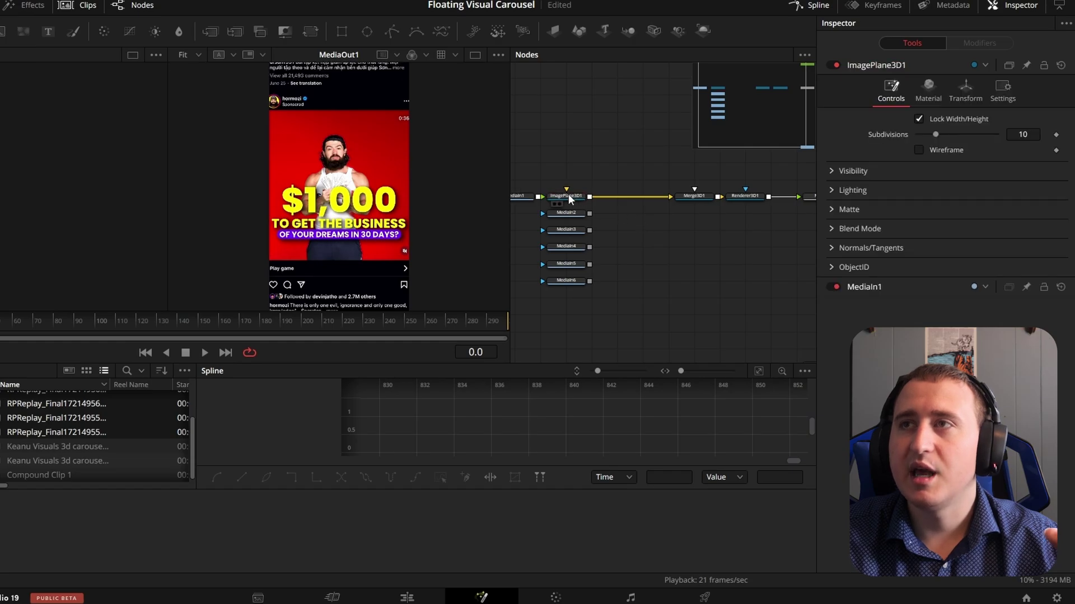
click(567, 197)
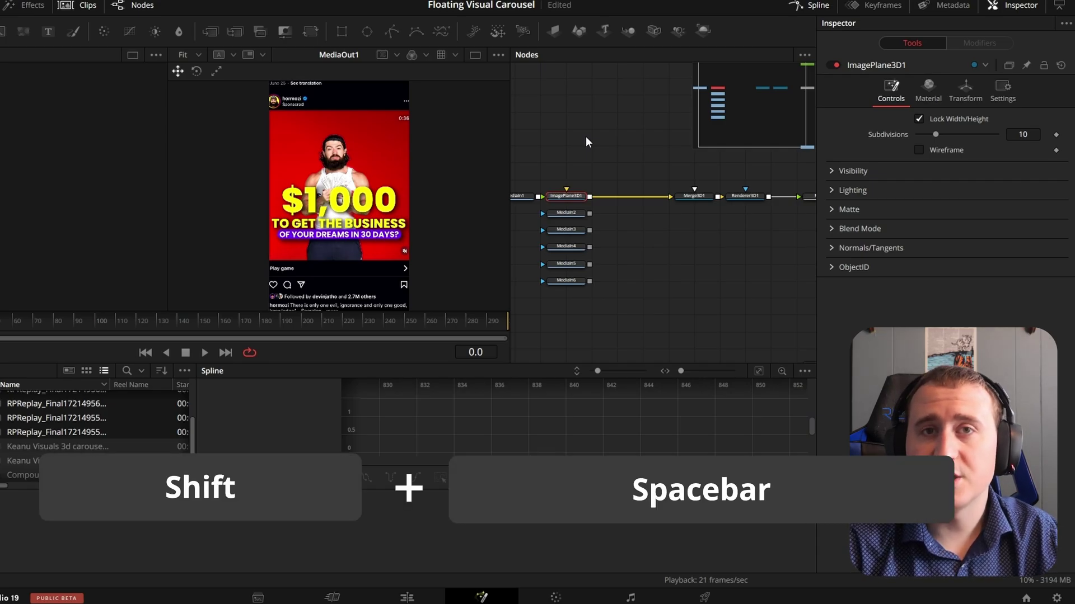
key(shift+space)
text(trans)
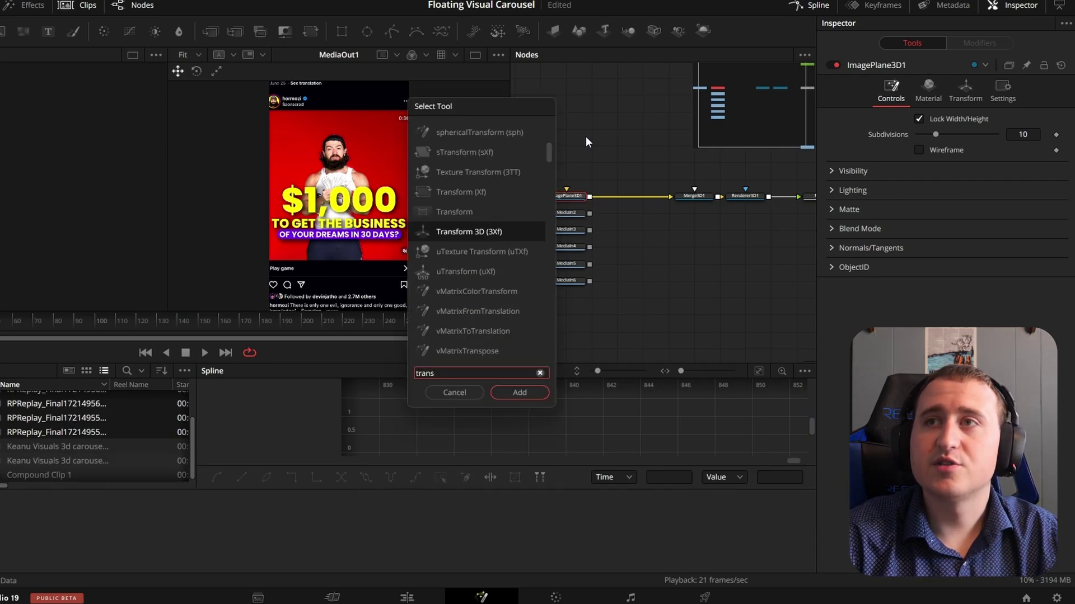
key(Return)
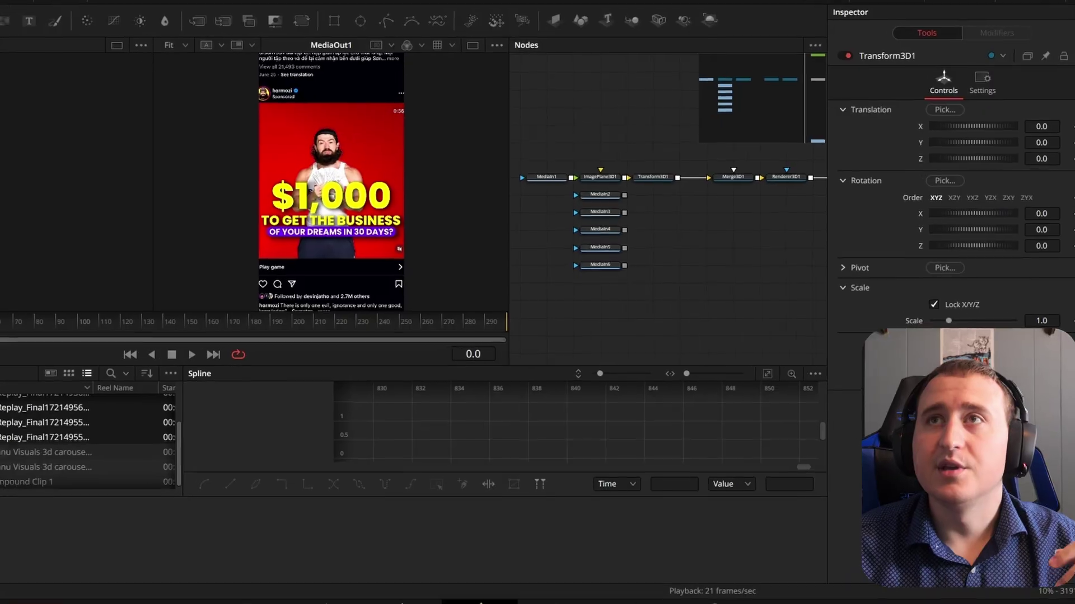
Apply a Fusion layout preset to the workspace.
click(299, 1)
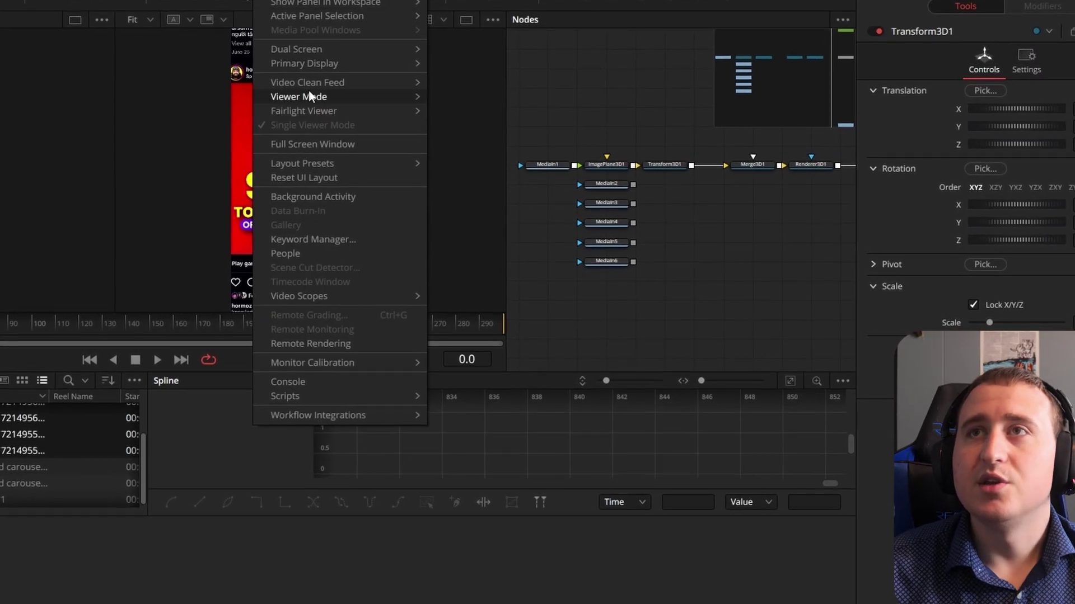
mouse_move(329, 111)
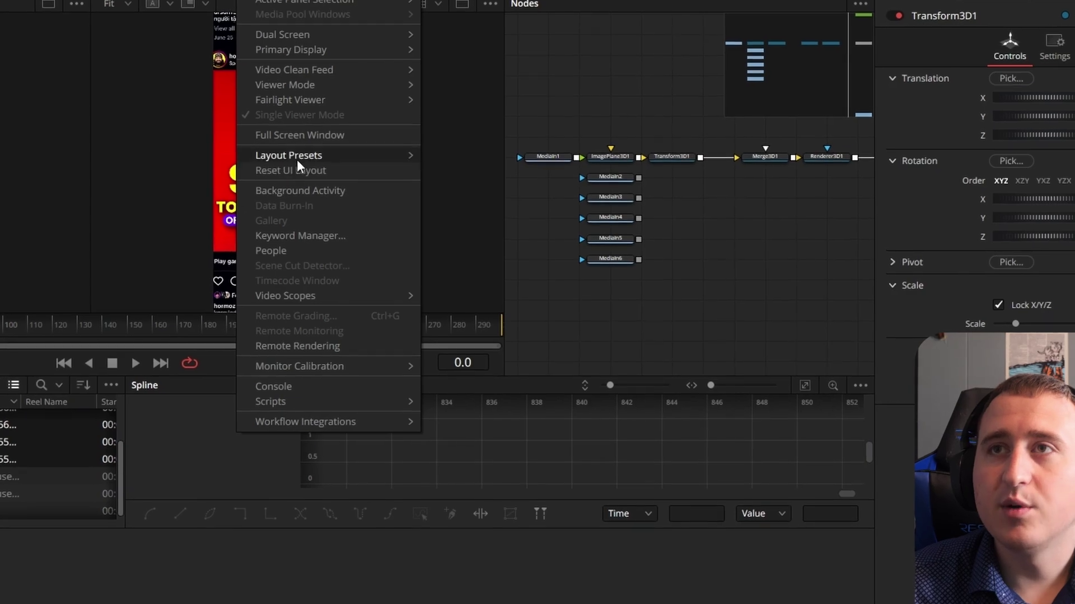
mouse_move(307, 164)
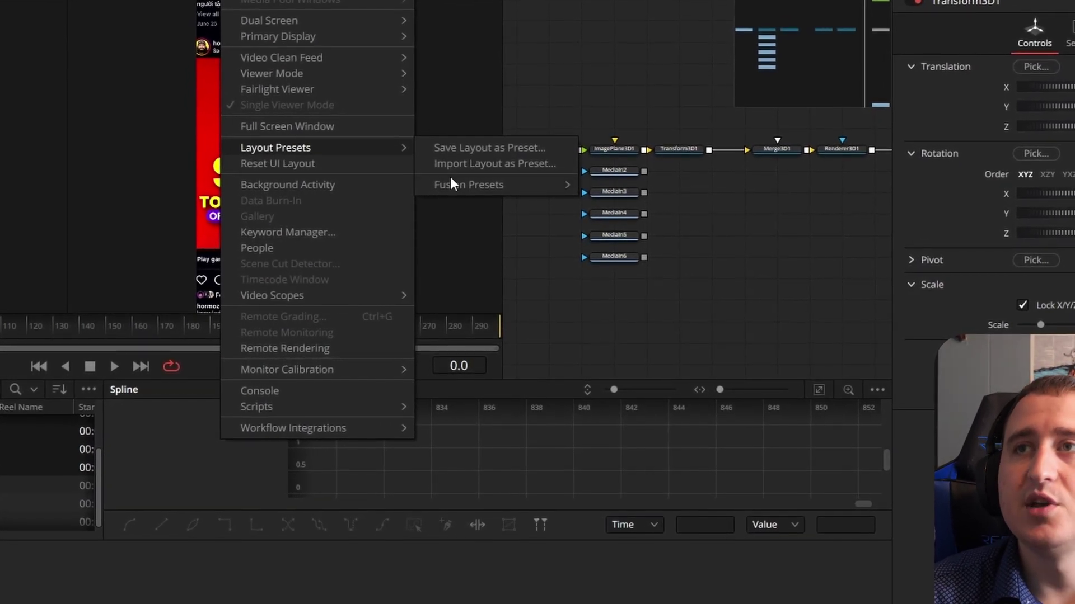
mouse_move(455, 186)
click(616, 216)
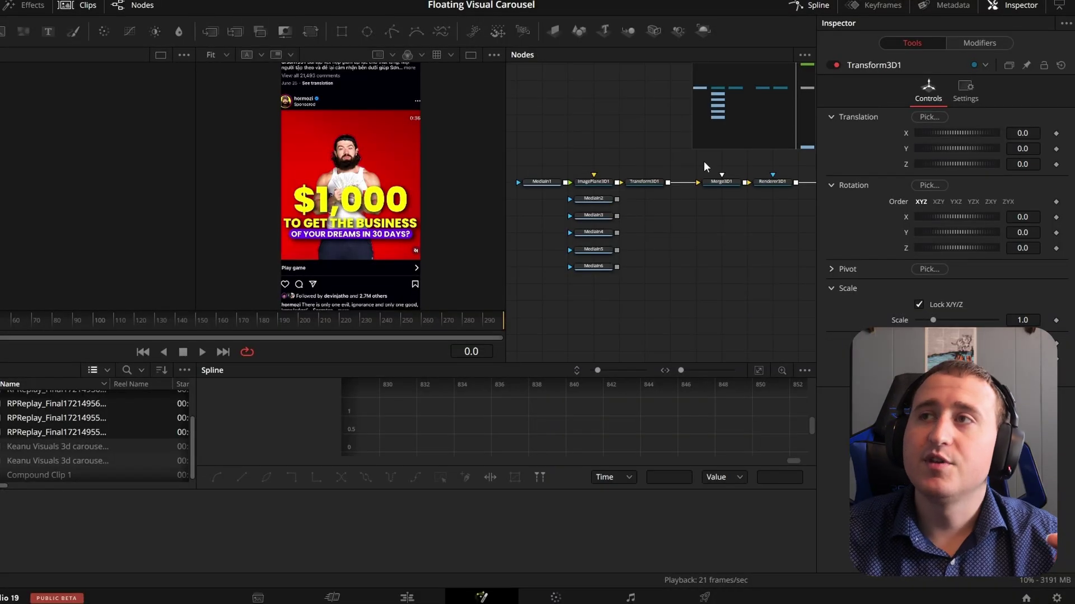
Paste instances of ImagePlane3D1 and Transform3D1 as a connected chain after MediaIn2.
mouse_move(725, 233)
mouse_down()
mouse_move(646, 244)
mouse_move(719, 240)
mouse_up()
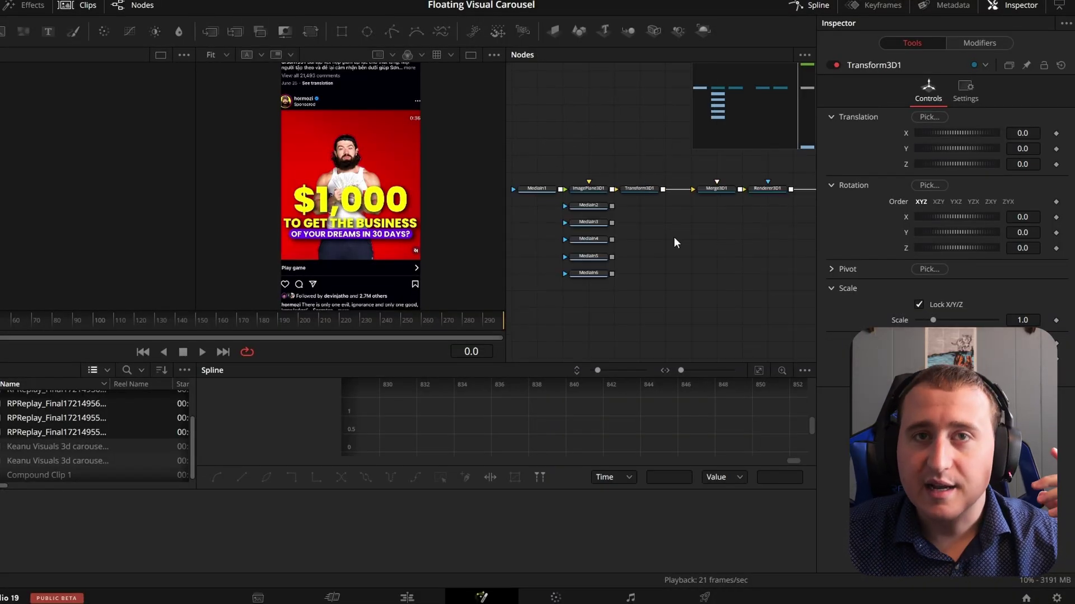
drag(646, 169, 623, 167)
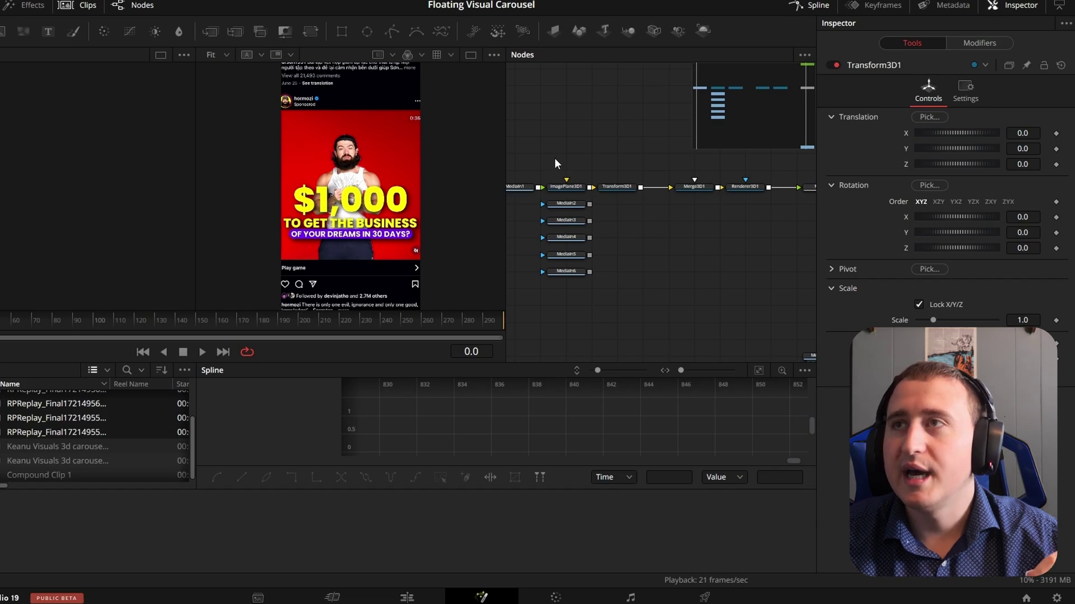
drag(554, 158, 624, 194)
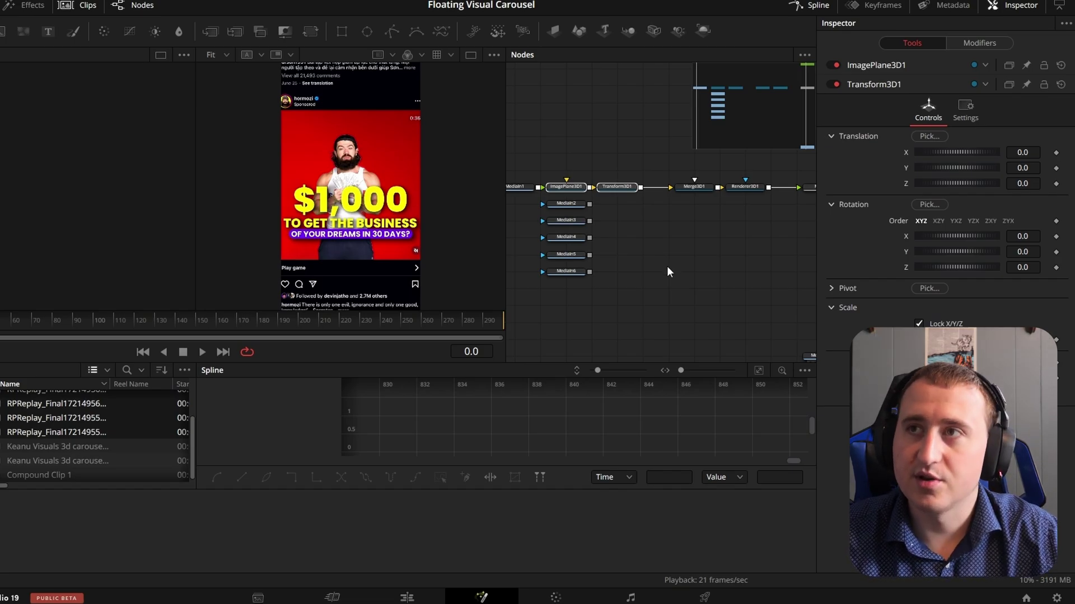
click(623, 204)
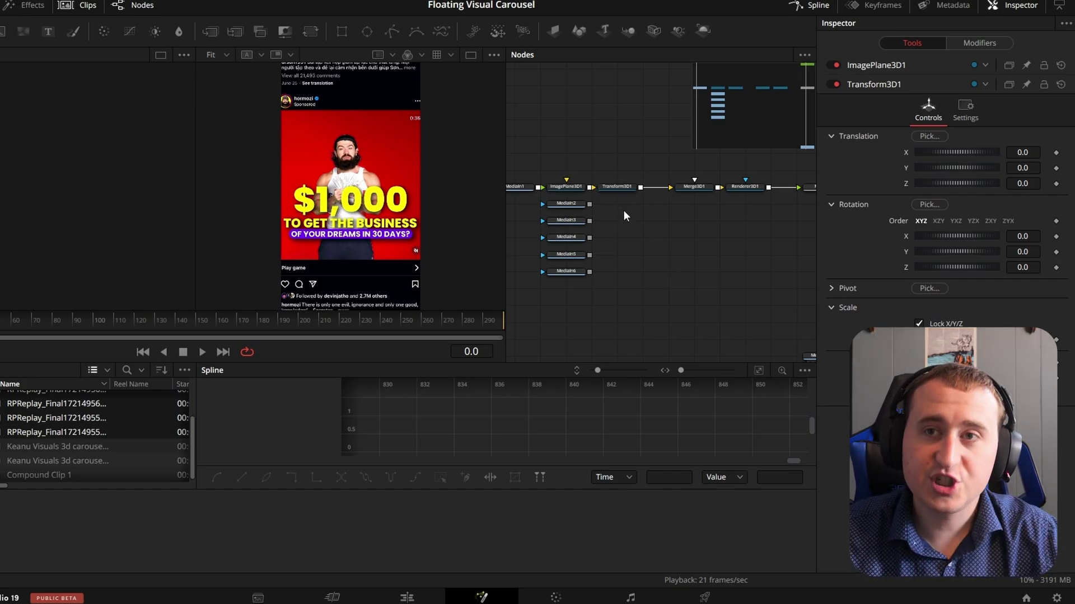
key(ctrl+shift+v)
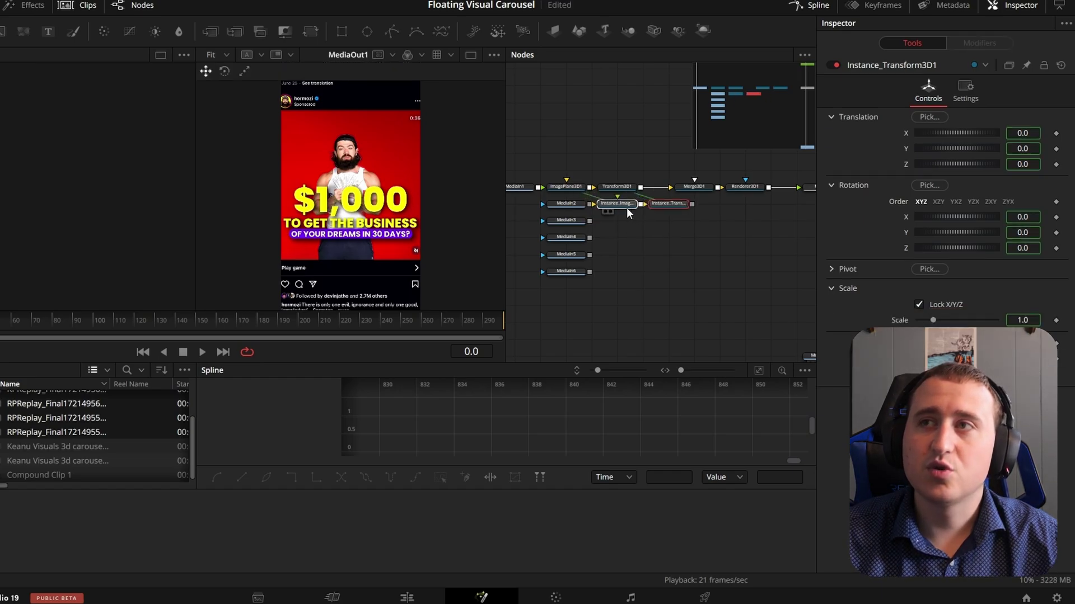
Test the Transform 3D instance's Z translation at 0.73 against Transform3D1, and reset it to 0.
click(627, 207)
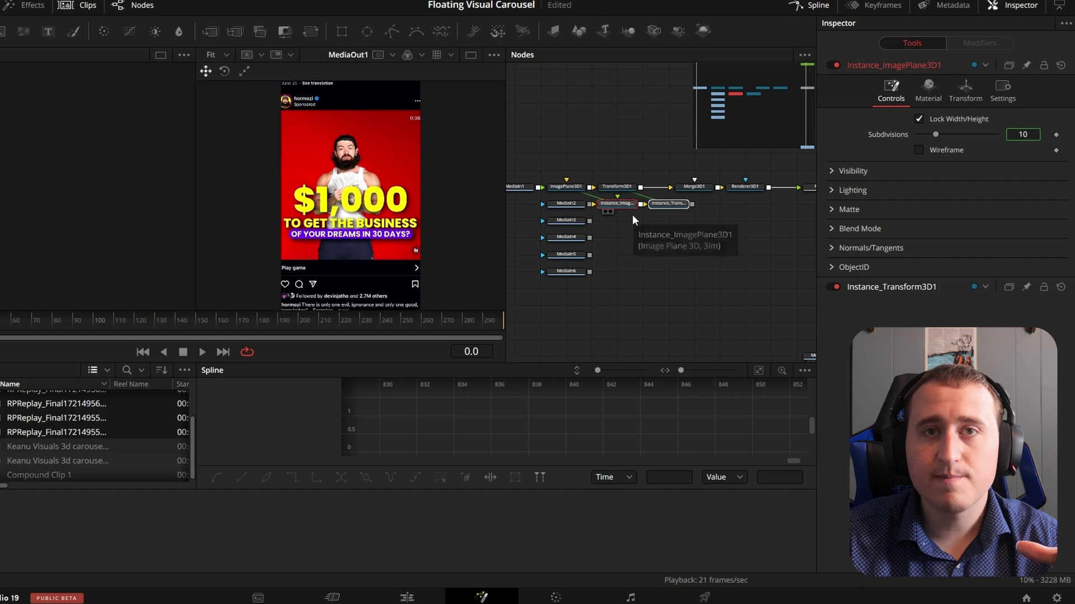
click(671, 205)
drag(1026, 166, 1061, 167)
click(619, 186)
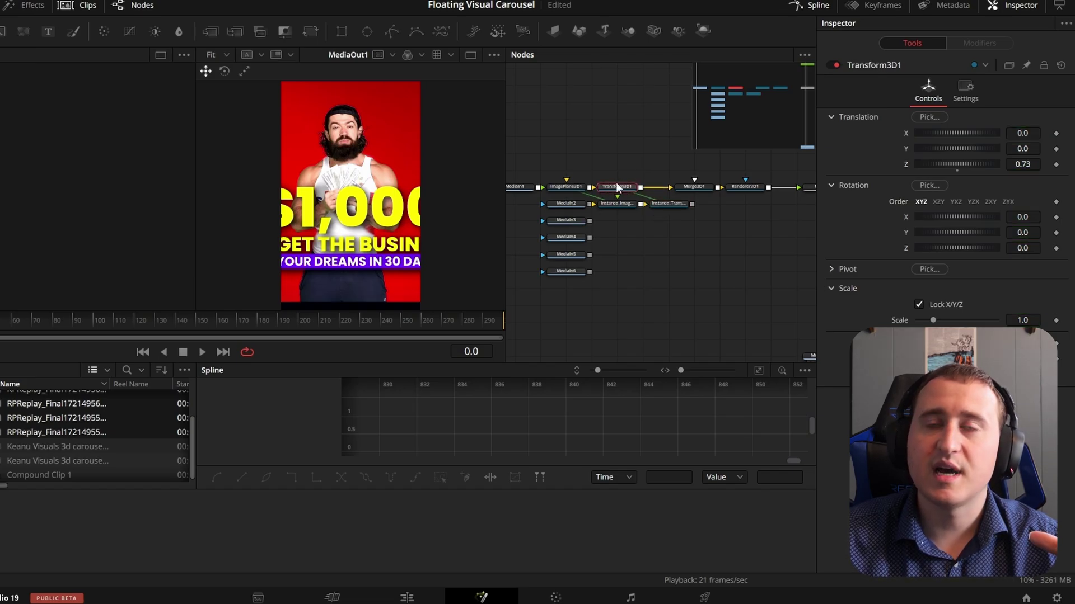
click(664, 203)
double_click(905, 161)
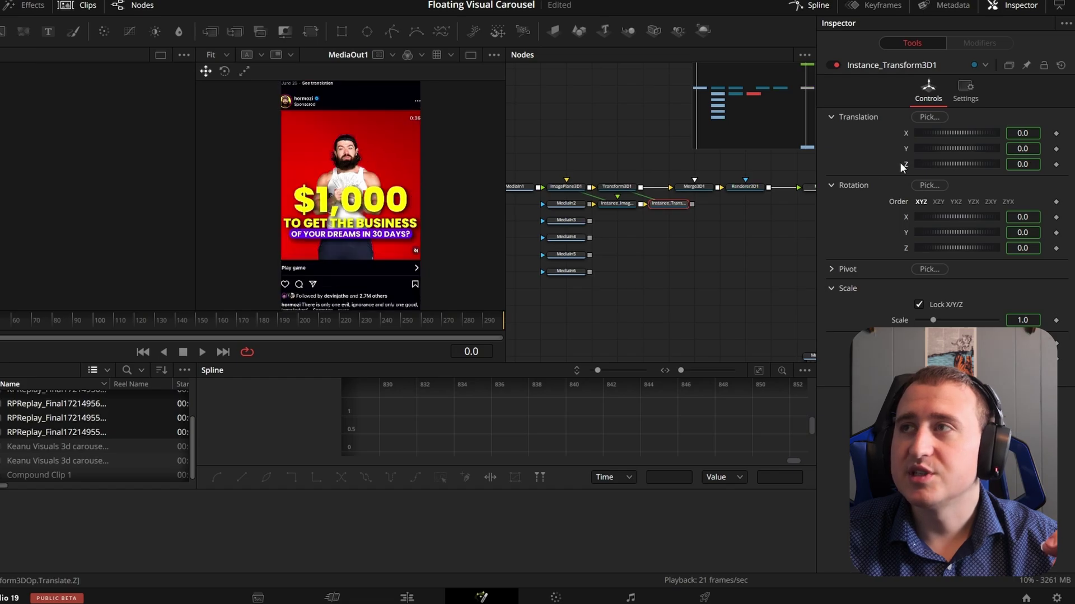
click(650, 267)
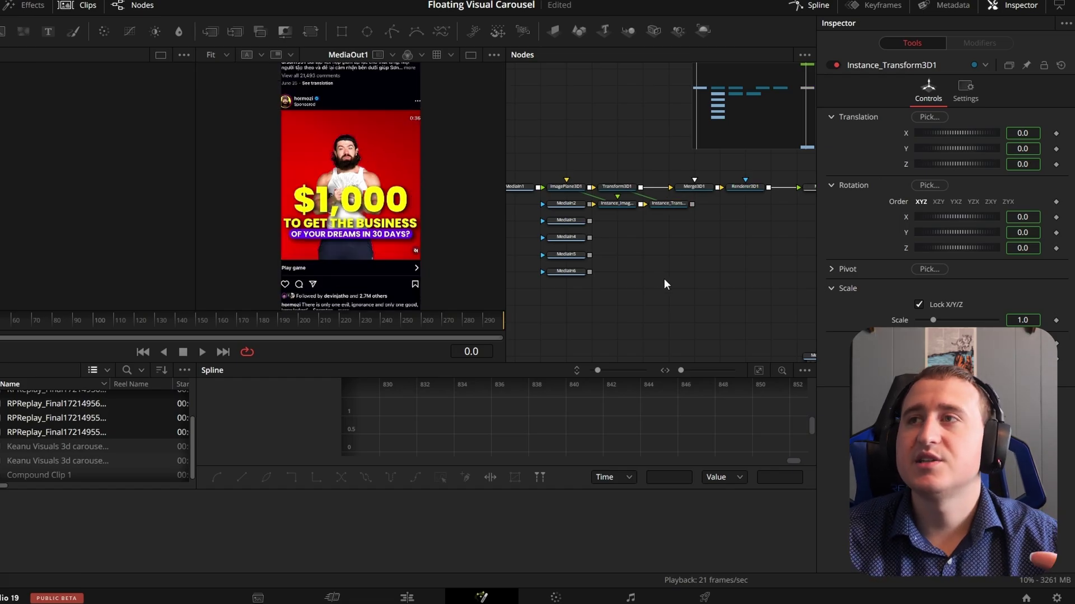
Move MediaIn2 through MediaIn6 and the two instance nodes into line beneath MediaIn1, ImagePlane3D1 and Transform3D1.
click(619, 205)
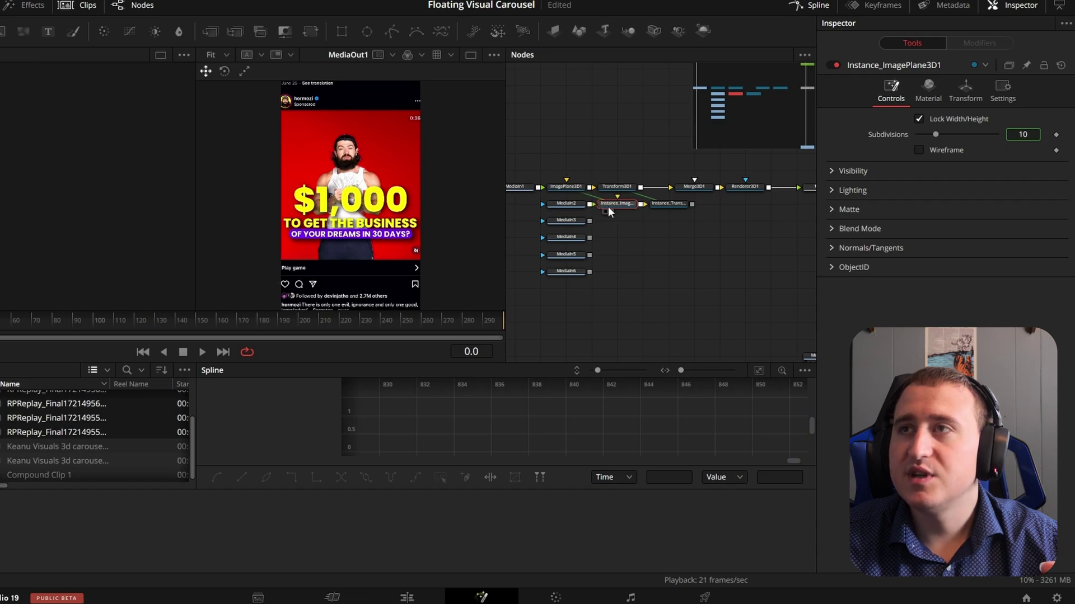
drag(612, 216, 638, 219)
click(556, 192)
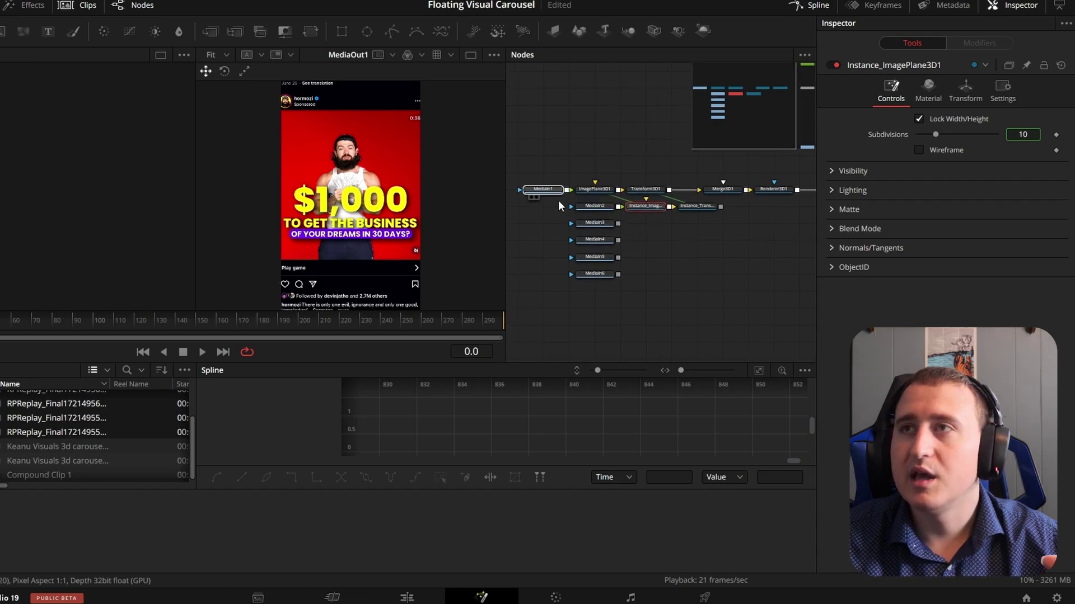
drag(551, 202, 704, 281)
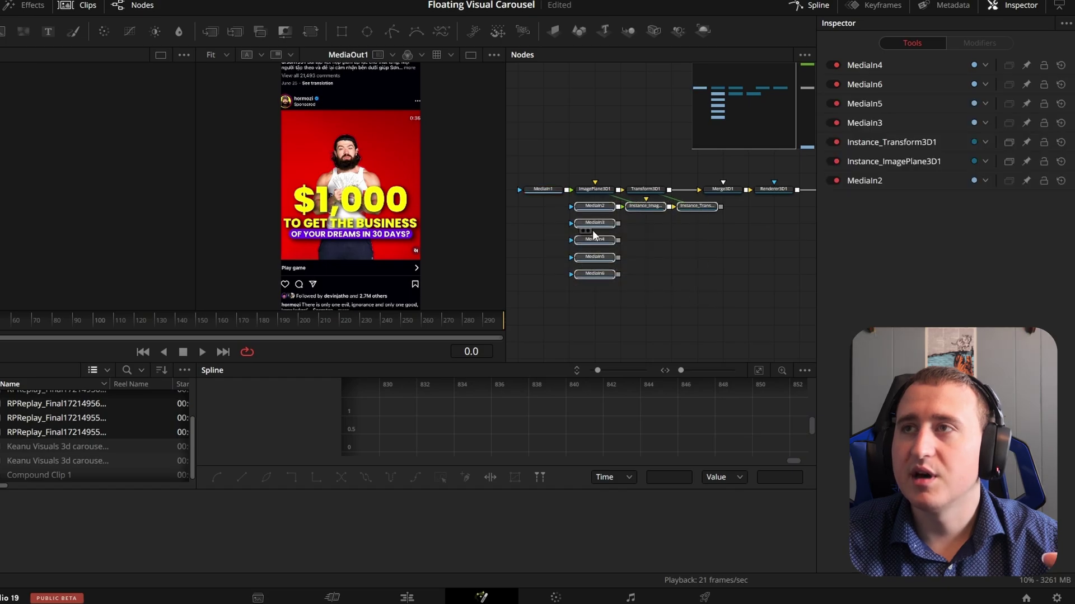
drag(594, 210, 547, 204)
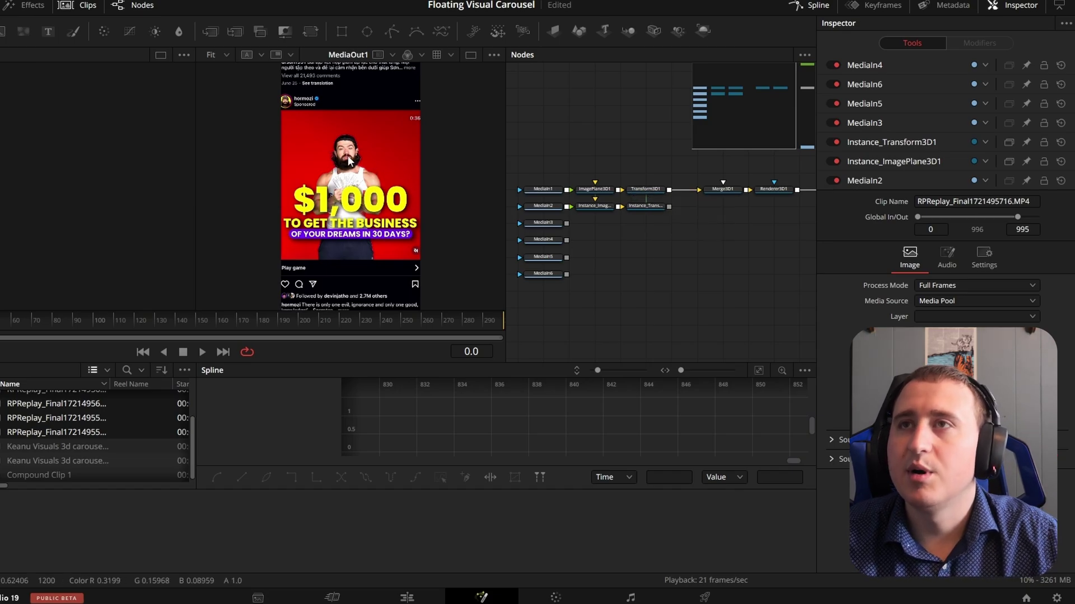
Set the corner radius of the Rectangle1 mask on MediaIn1 to 0.211 and check the rounded corners.
scroll(374, 166, down, 2)
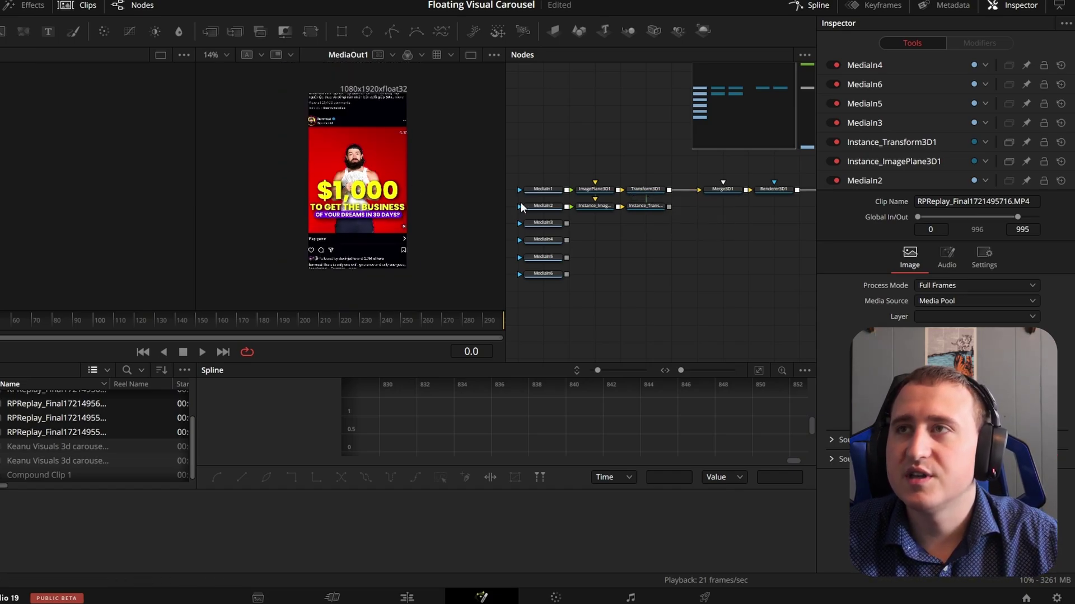
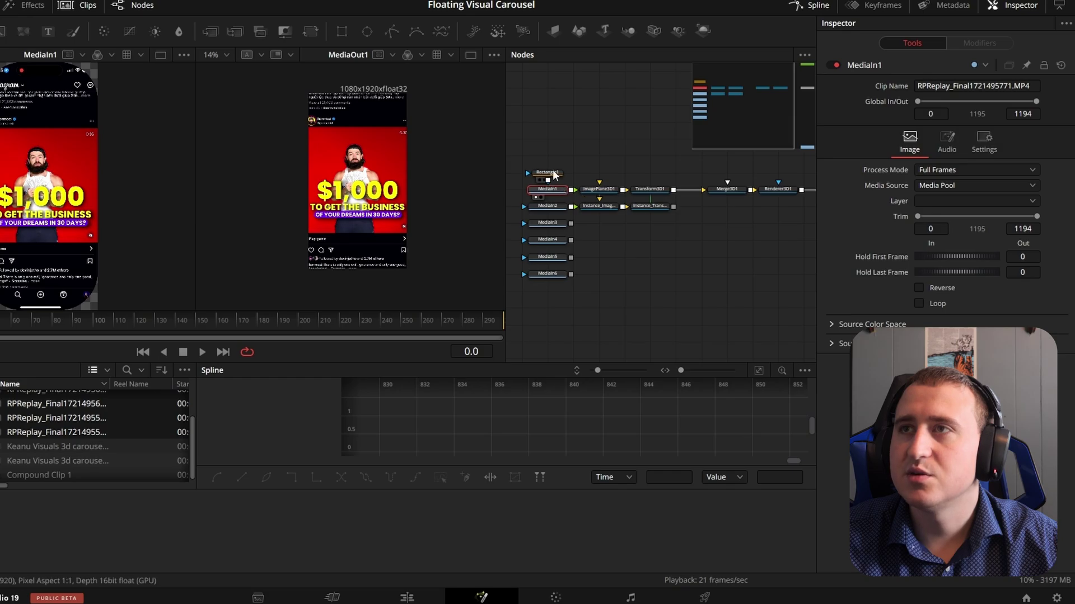
click(547, 172)
drag(946, 281, 942, 282)
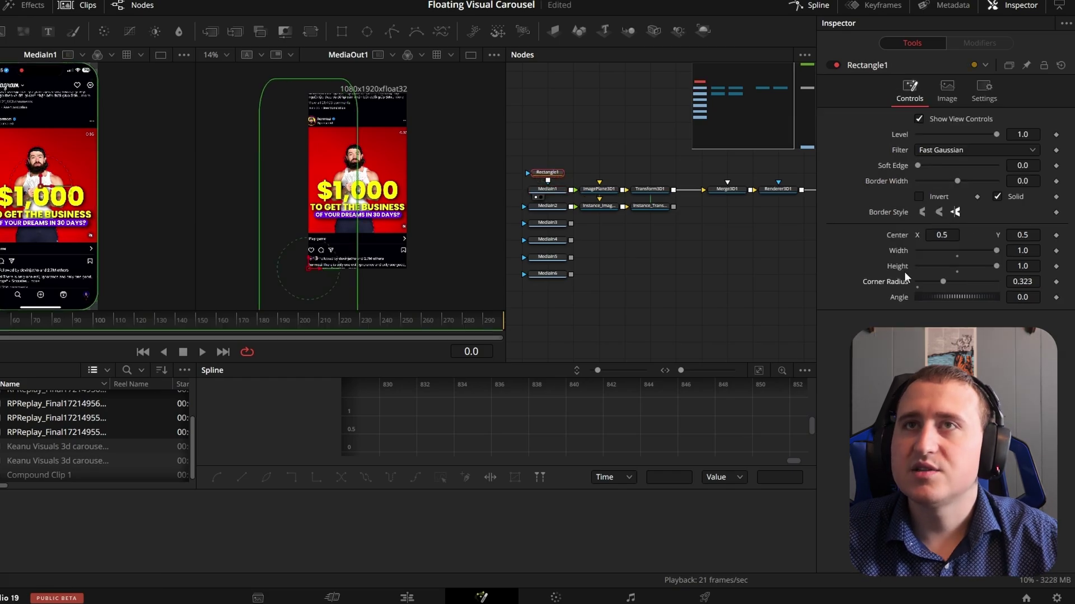
drag(85, 121, 91, 140)
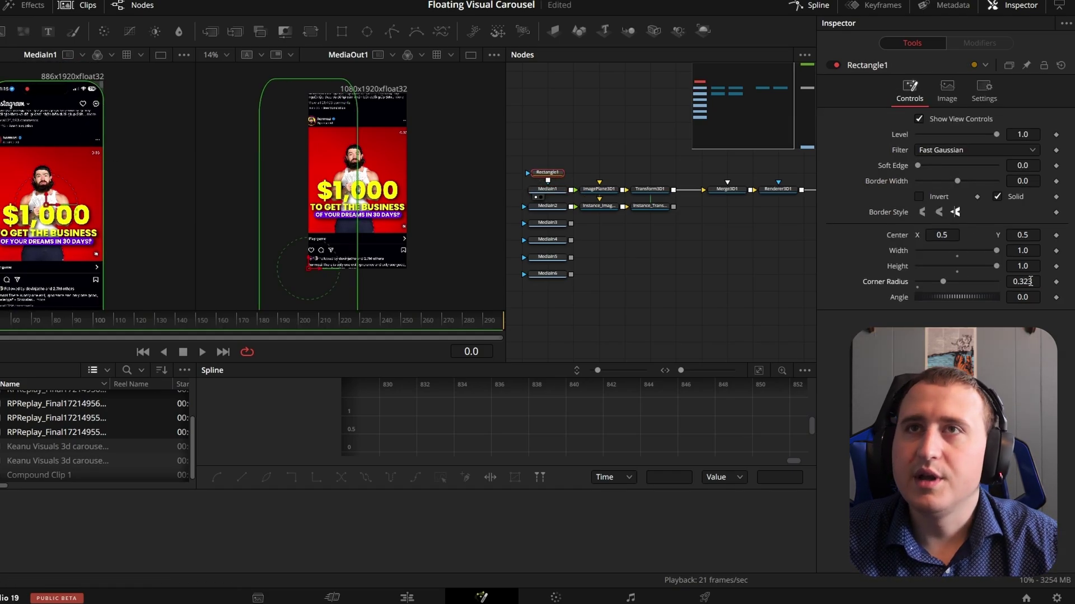
drag(1030, 282, 968, 281)
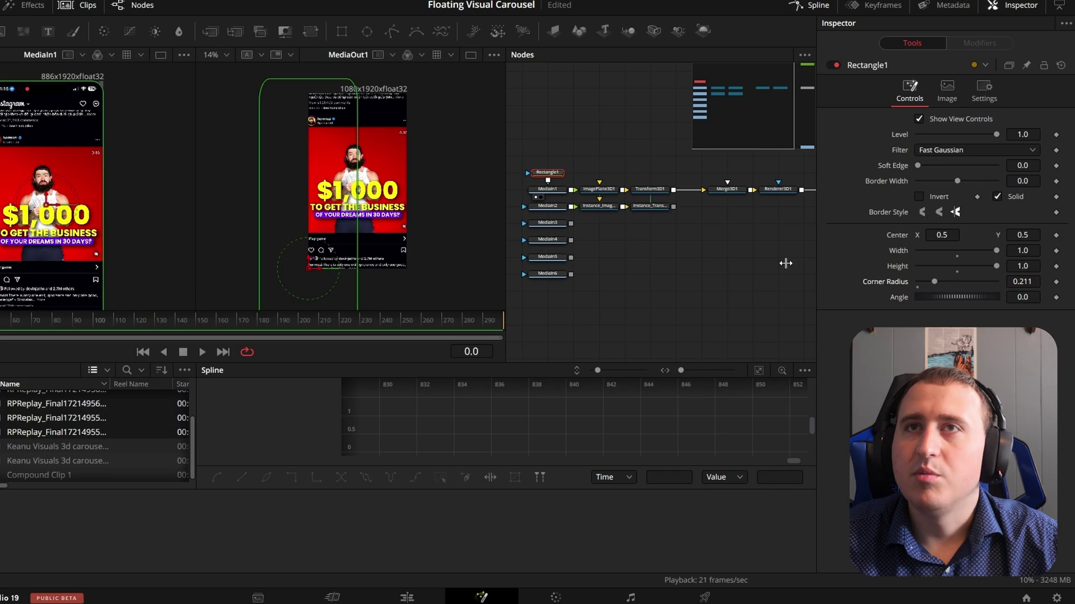
scroll(106, 90, up, 5)
scroll(73, 75, down, 2)
scroll(72, 74, down, 3)
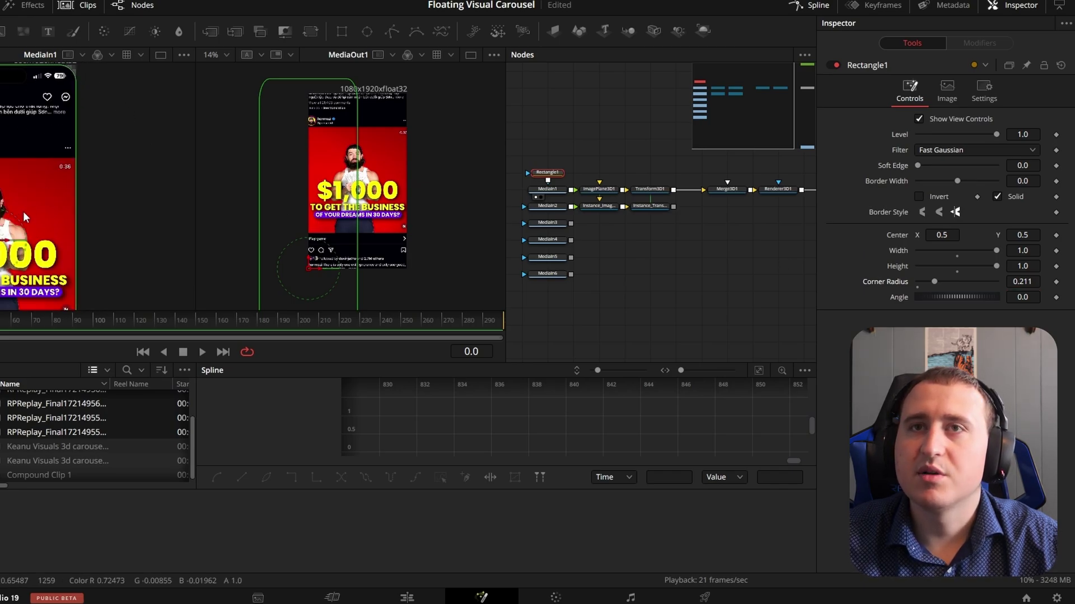
drag(22, 210, 48, 52)
scroll(35, 131, down, 2)
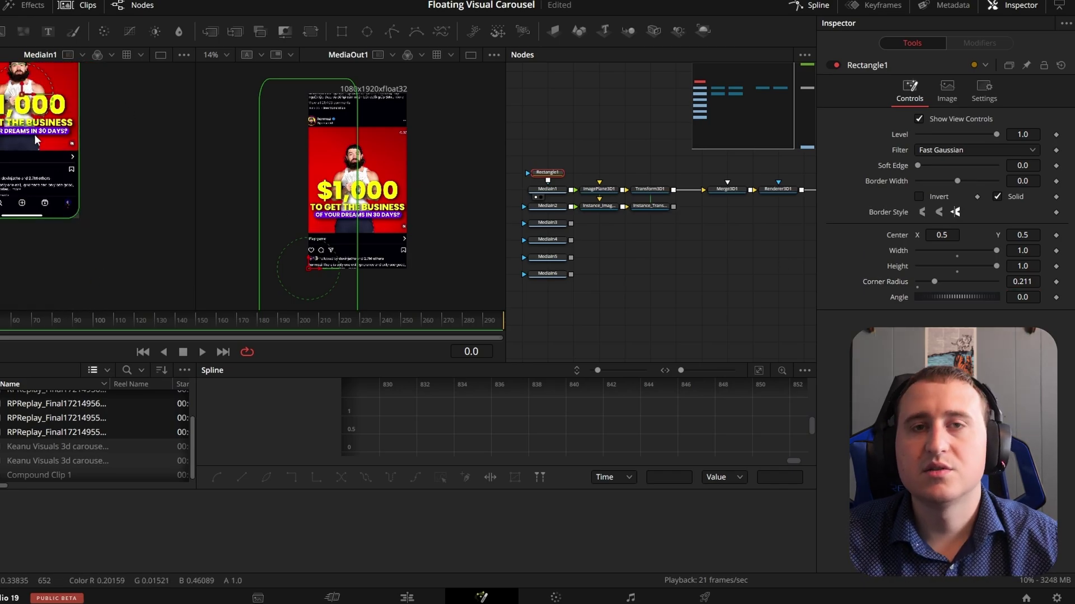
click(679, 267)
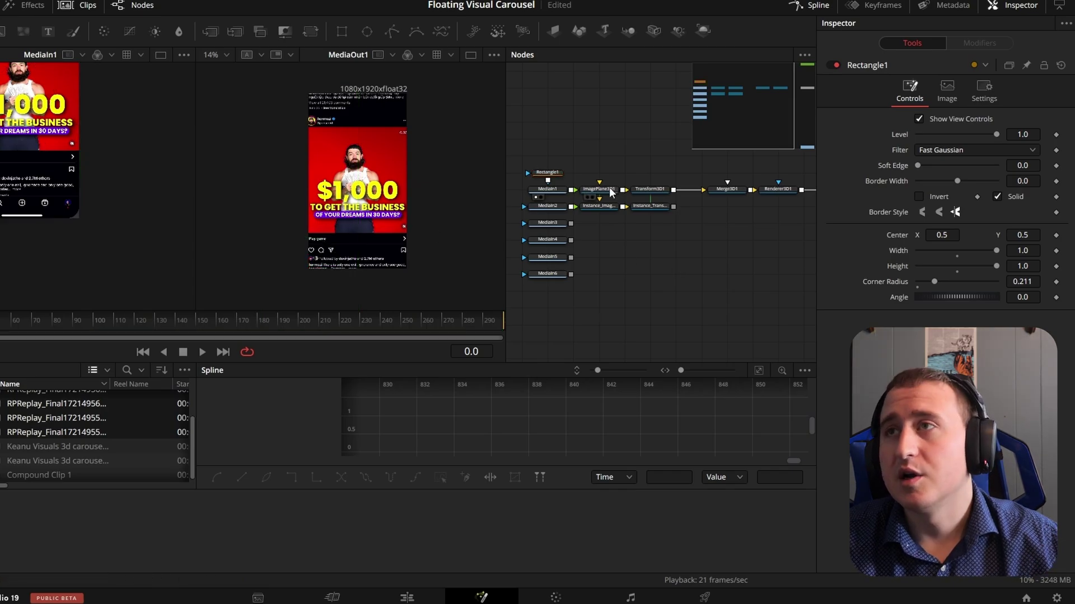
Connect the Transform 3D instance to Merge3D1 and disable MediaIn2 with its two instance nodes.
click(610, 190)
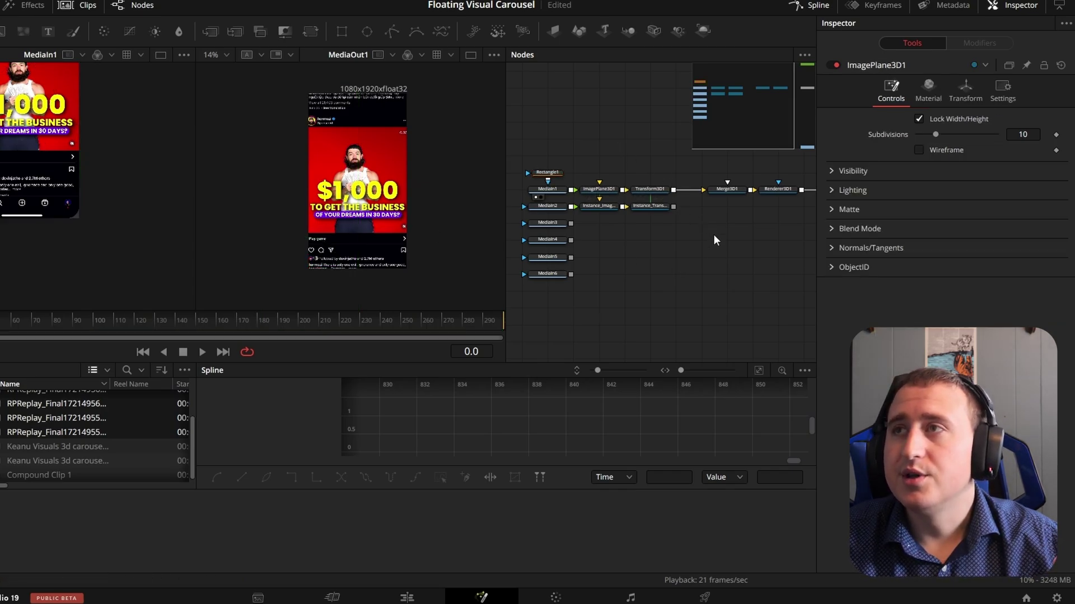
drag(747, 265, 758, 260)
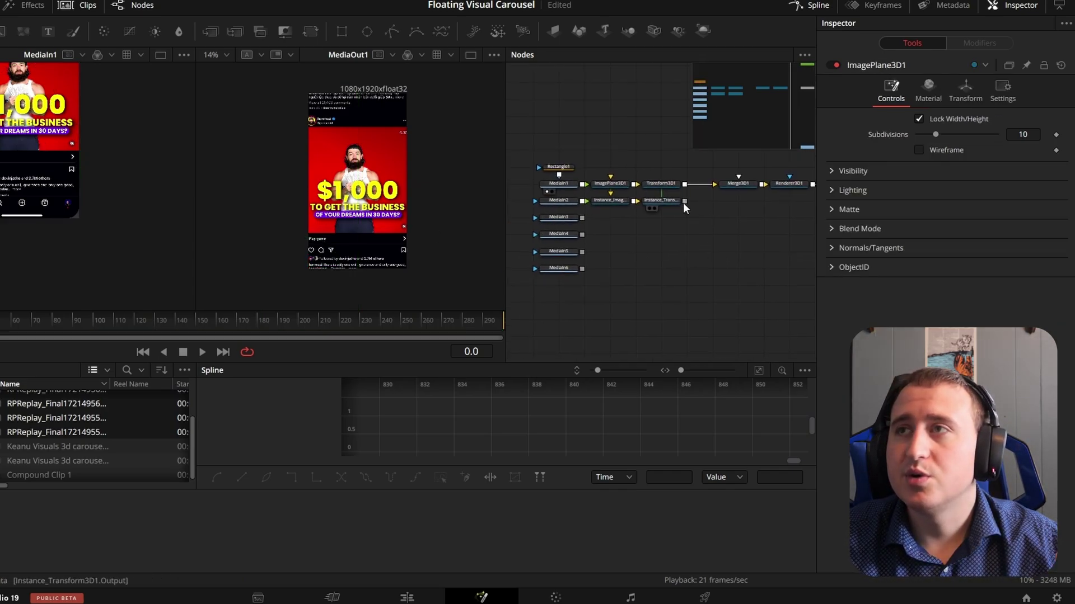
drag(683, 204, 739, 183)
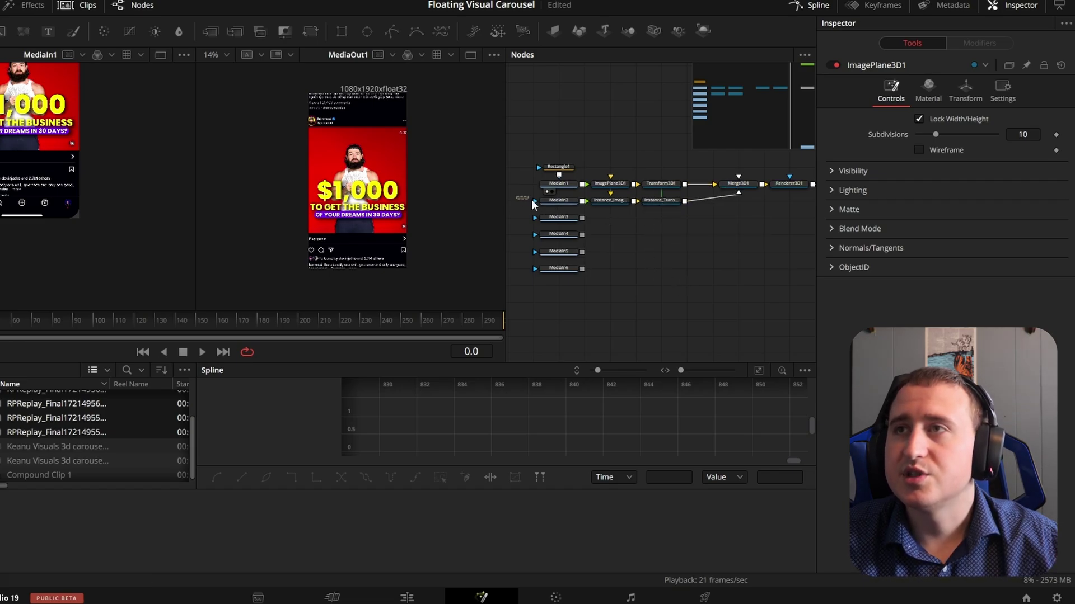
drag(516, 195, 671, 210)
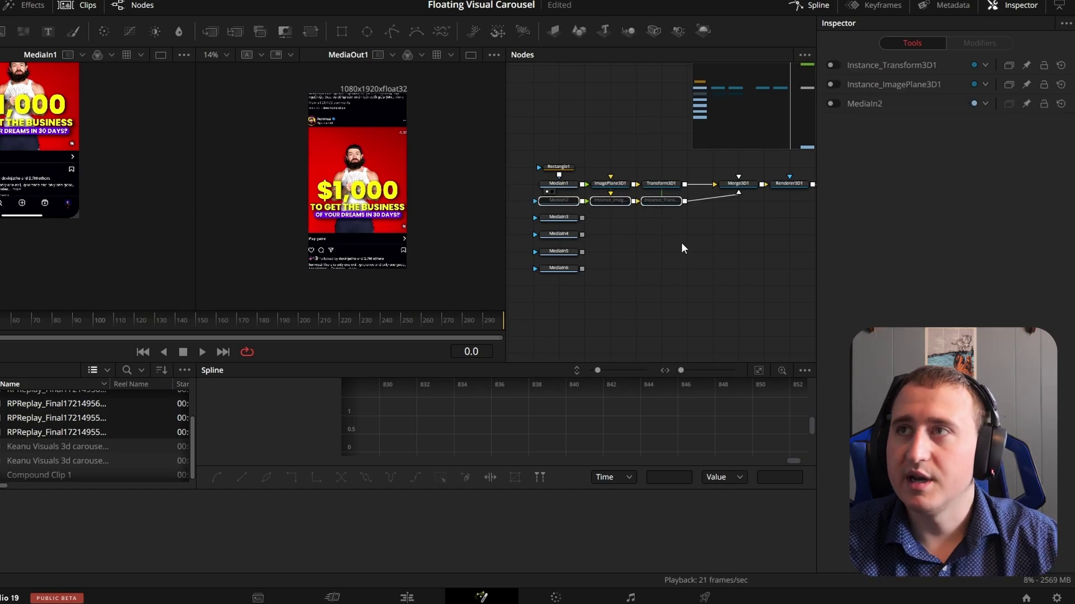
View Merge3D1's 3D scene in the MediaOut1 viewer, and compare it with the output of Renderer3D1.
click(739, 185)
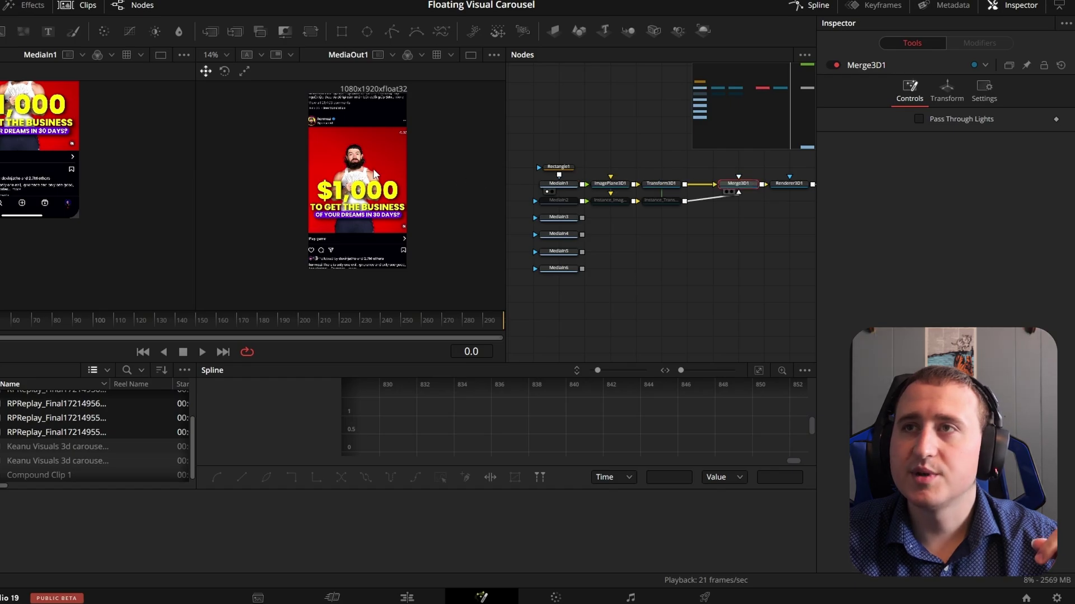
key(2)
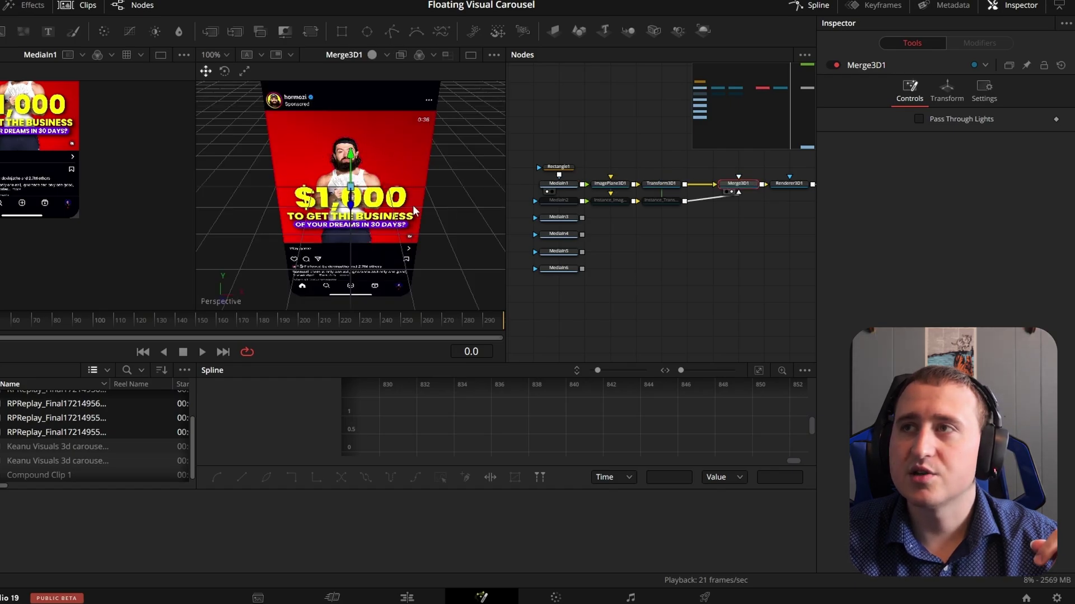
click(662, 183)
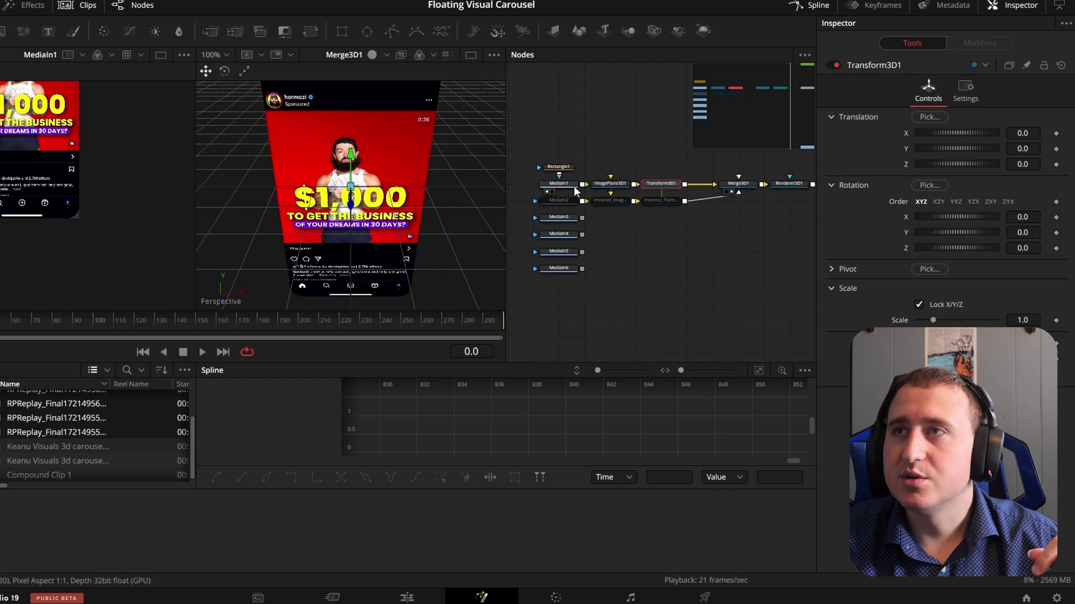
drag(765, 266, 748, 264)
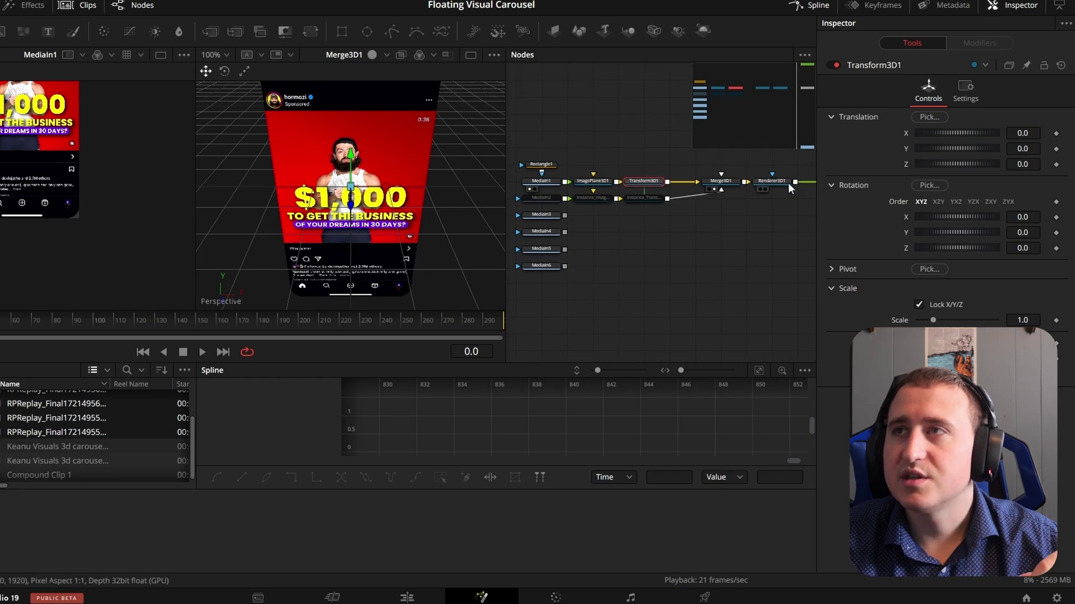
click(747, 238)
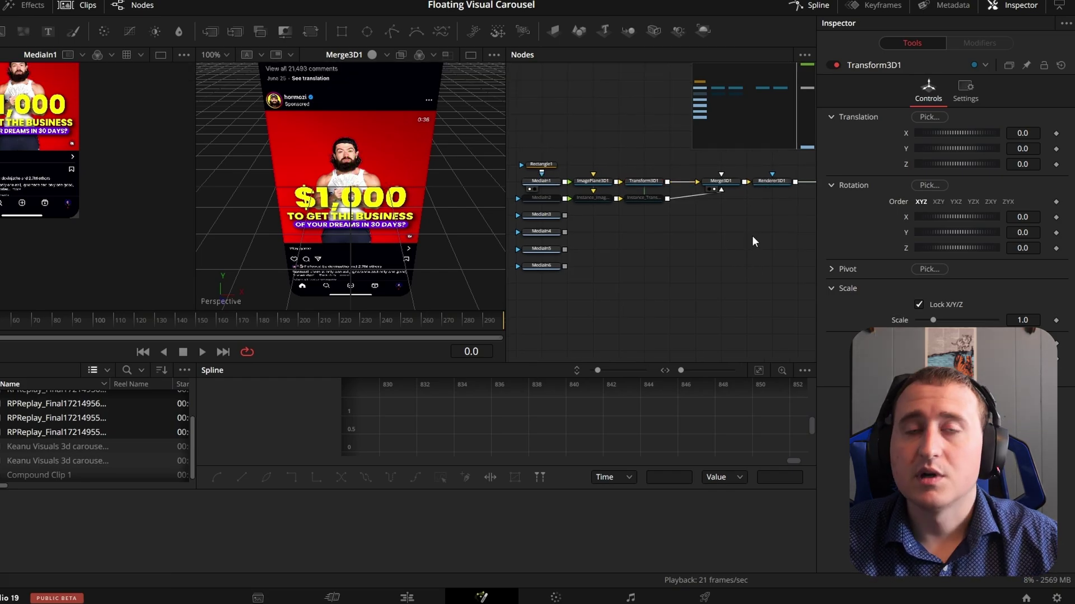
click(773, 181)
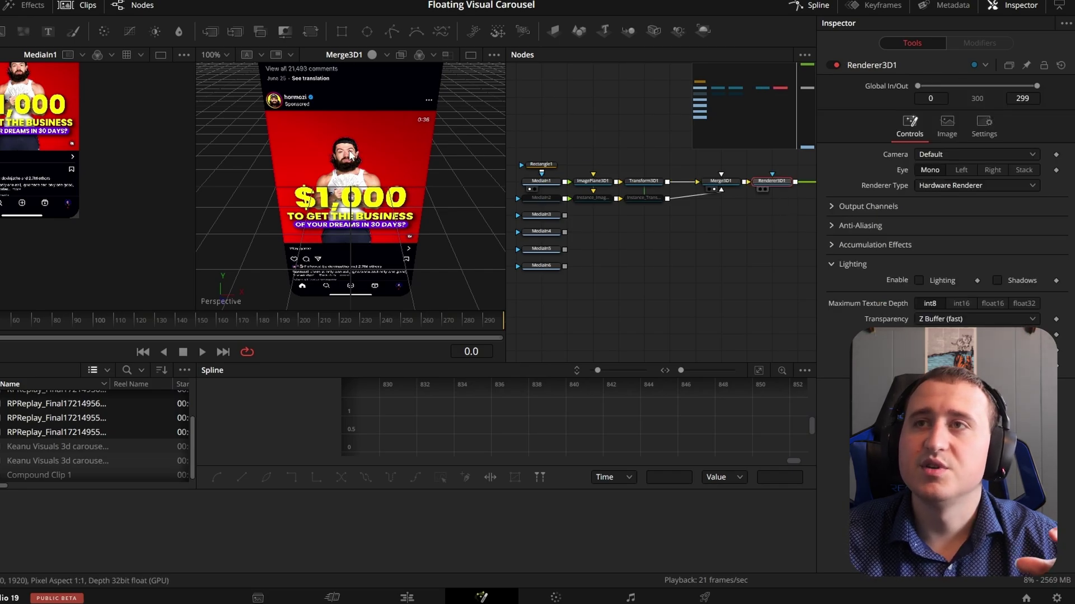
key(2)
scroll(372, 159, down, 2)
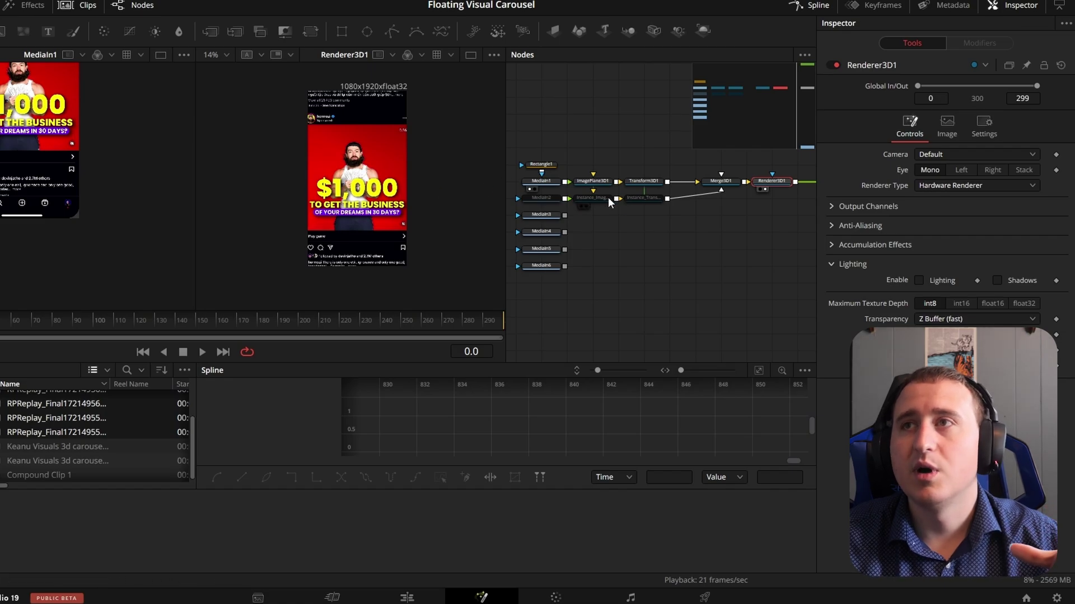
Shift MediaIn1 and Rectangle1 away from ImagePlane3D1 and insert a Transform node after MediaIn1.
drag(677, 245, 718, 248)
drag(557, 154, 535, 185)
click(539, 186)
click(530, 219)
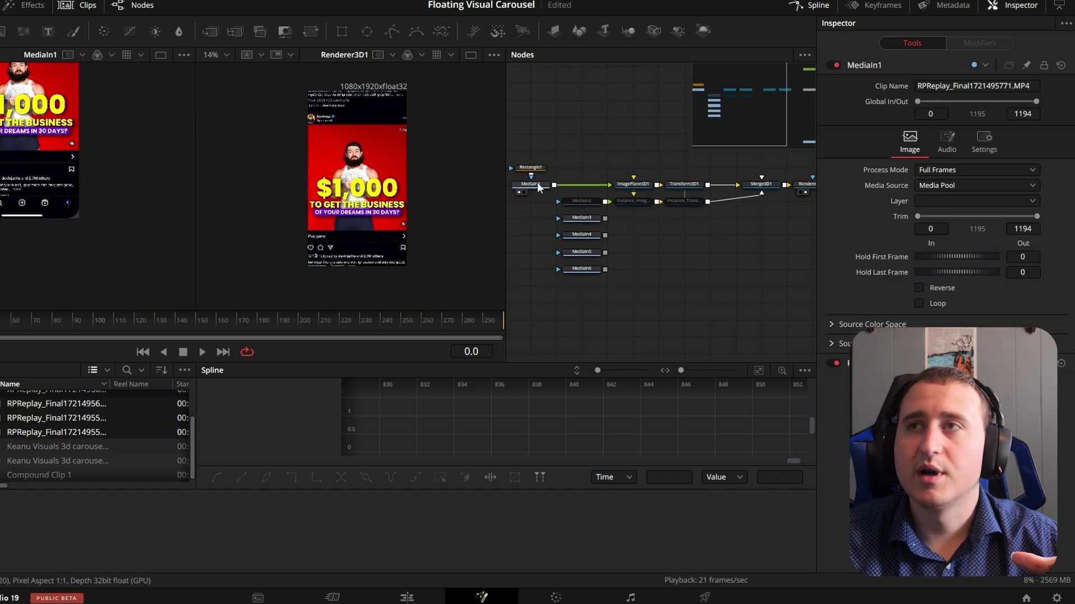
click(536, 183)
key(shift+space)
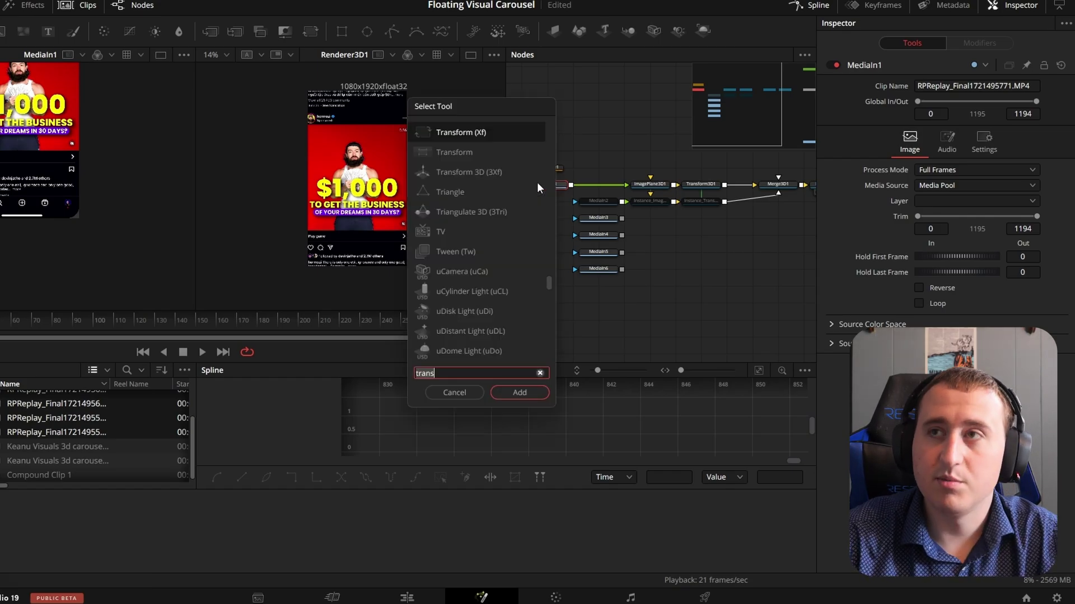
text(trans)
key(Return)
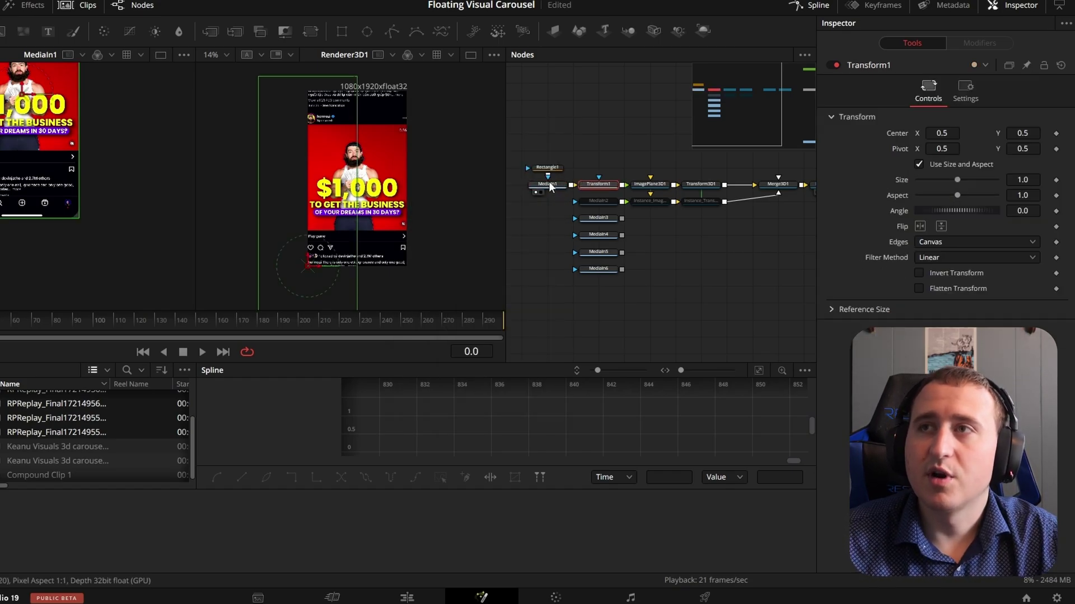
Set the size of Transform1 to 0.5, save the project, and check the smaller clip in the rendered output.
mouse_move(1029, 178)
mouse_down()
mouse_move(980, 178)
mouse_move(1030, 177)
mouse_up()
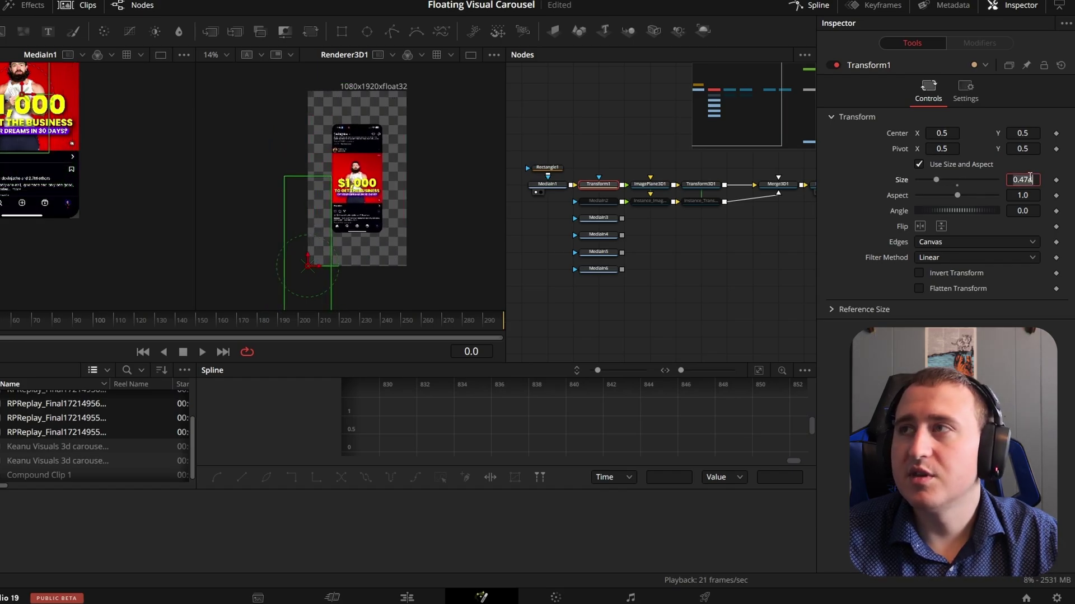
key(BackSpace)
key(BackSpace)
key(BackSpace)
key(BackSpace)
key(BackSpace)
text(0.5)
key(Tab)
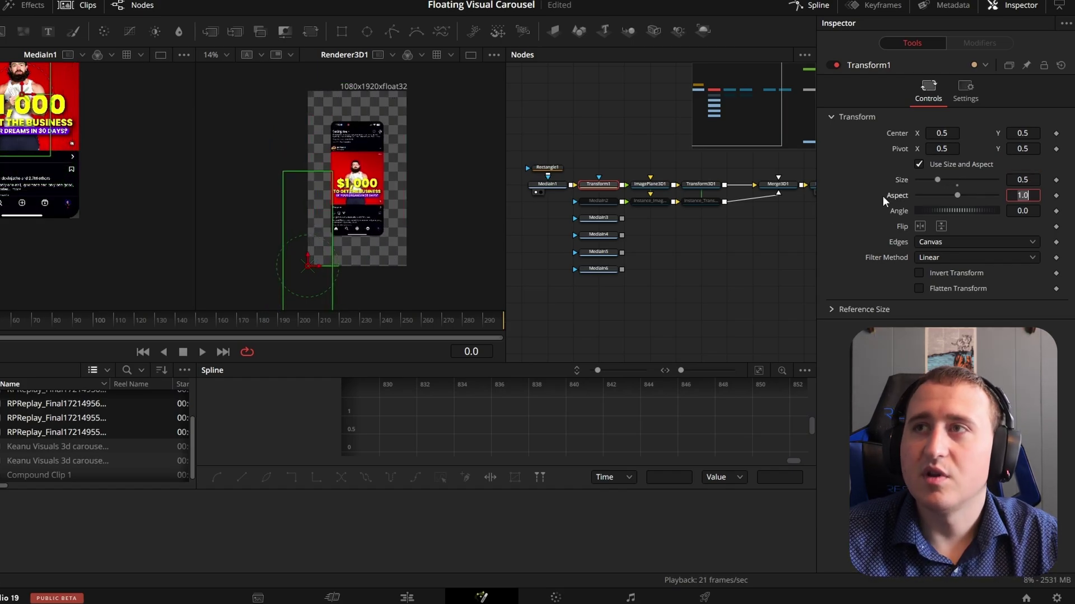
click(709, 251)
key(ctrl+s)
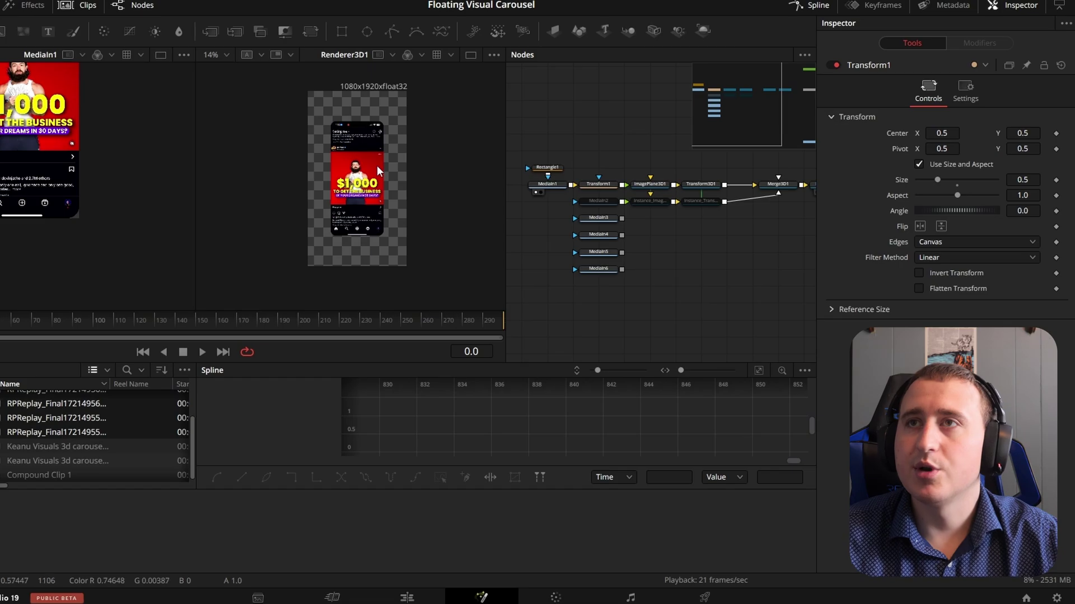
scroll(365, 167, up, 1)
scroll(361, 141, down, 1)
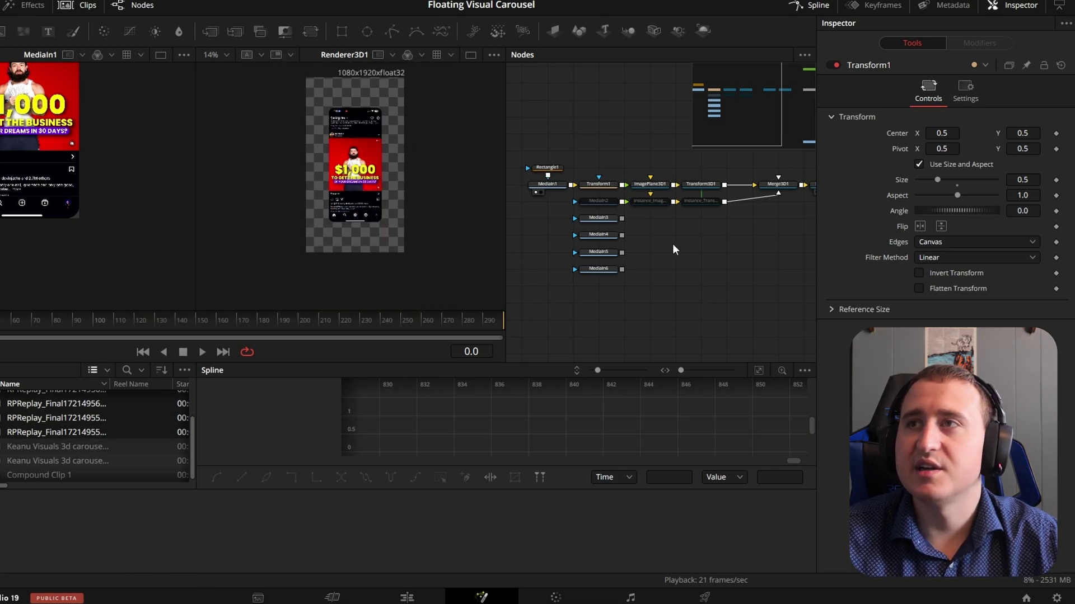
Shift MediaIn2 through MediaIn6 into line beneath MediaIn1 to make room for transform nodes after them.
click(599, 183)
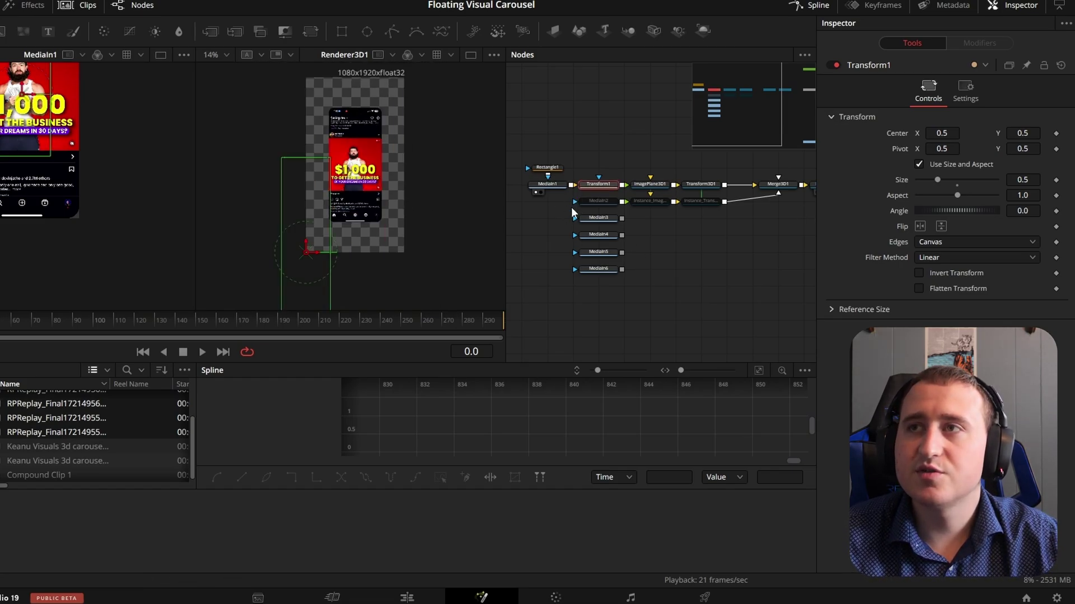
drag(644, 220, 722, 203)
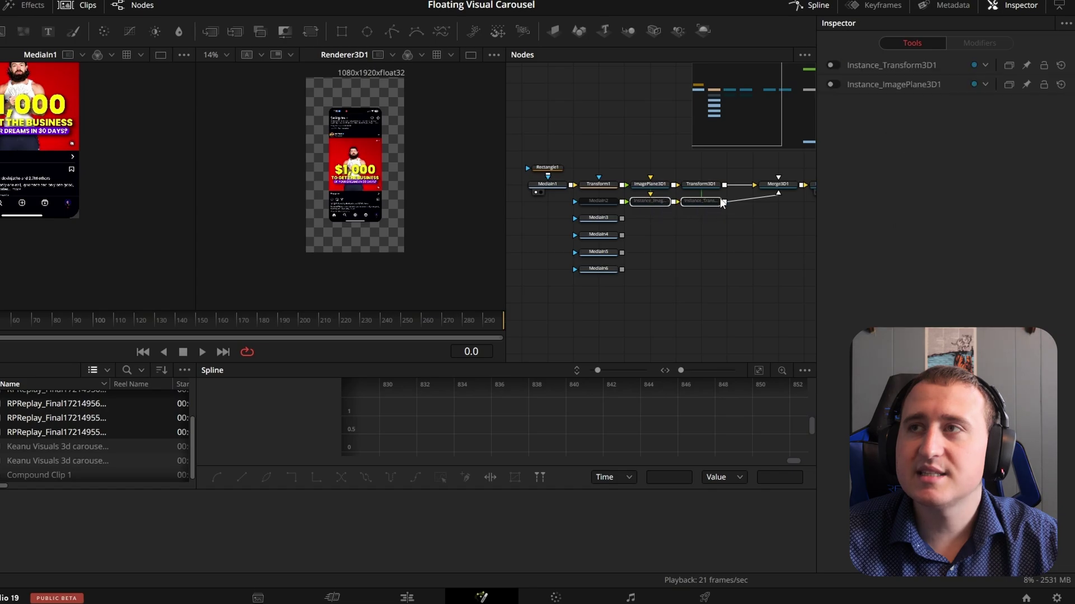
click(687, 231)
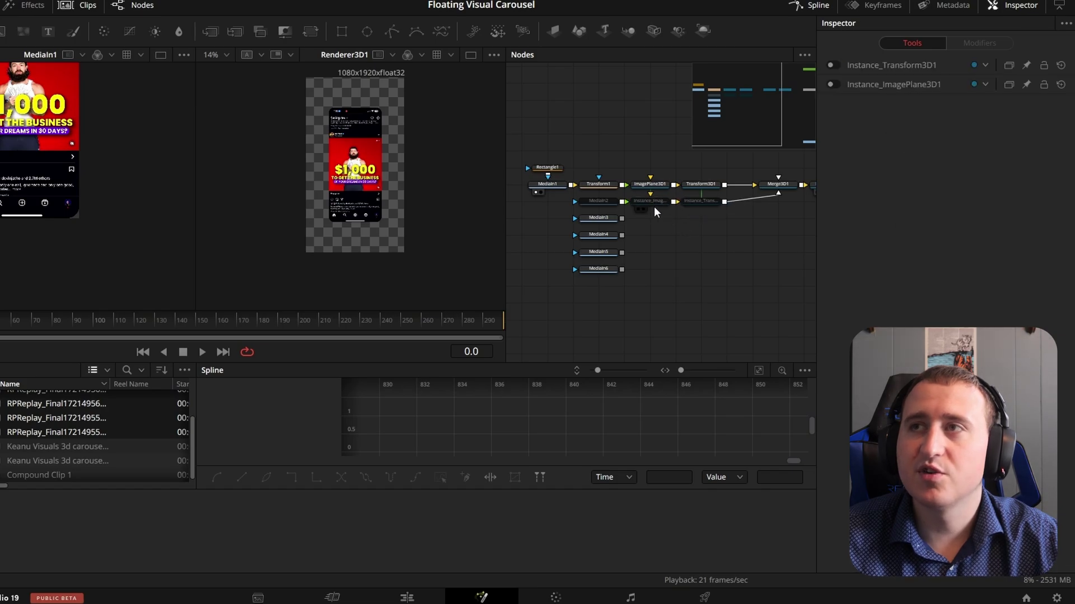
drag(559, 196, 549, 271)
Copy Transform1 and paste it as an instance after each of MediaIn2 through MediaIn6.
click(605, 183)
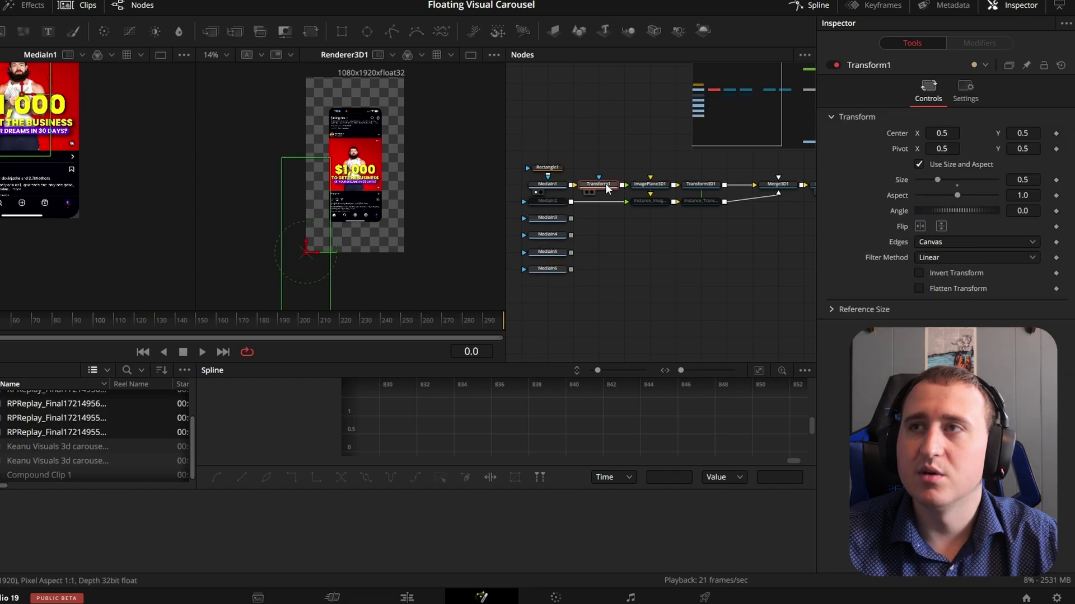
click(551, 201)
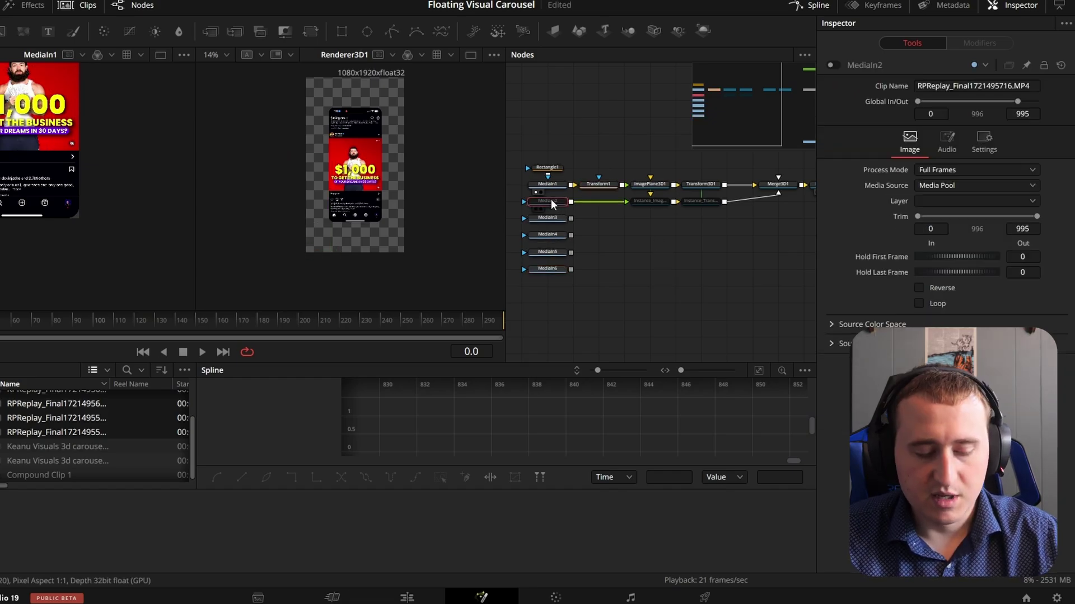
key(ctrl+shift+v)
click(554, 216)
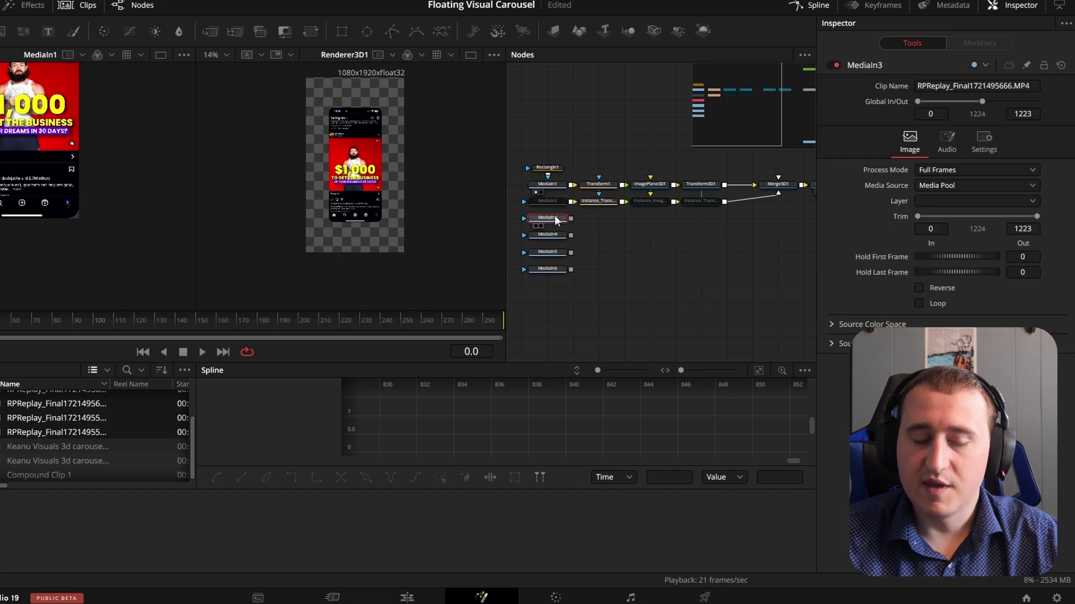
key(ctrl+shift+v)
click(546, 233)
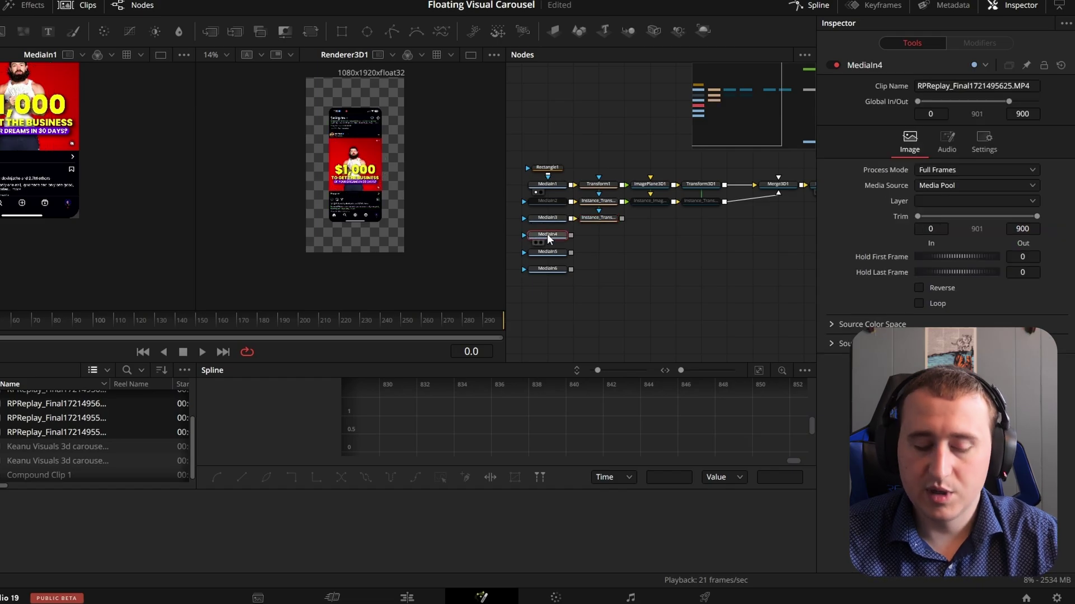
key(ctrl+shift+v)
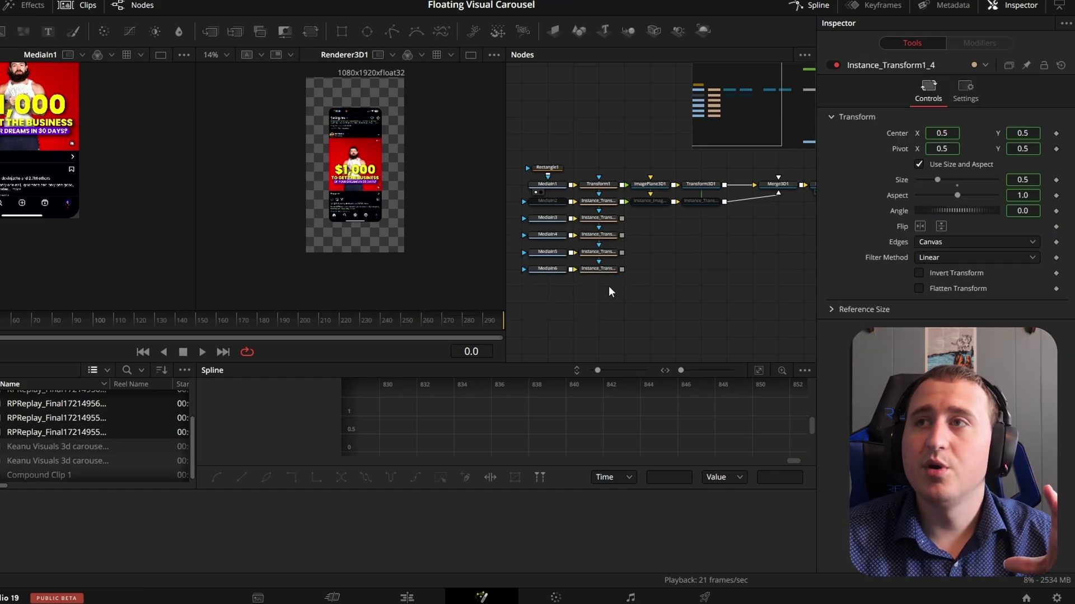
Re-enable MediaIn2 with its instanced image plane and Transform 3D nodes, and view Merge3D1's 3D scene in place of Renderer3D1.
drag(598, 292, 707, 201)
click(686, 267)
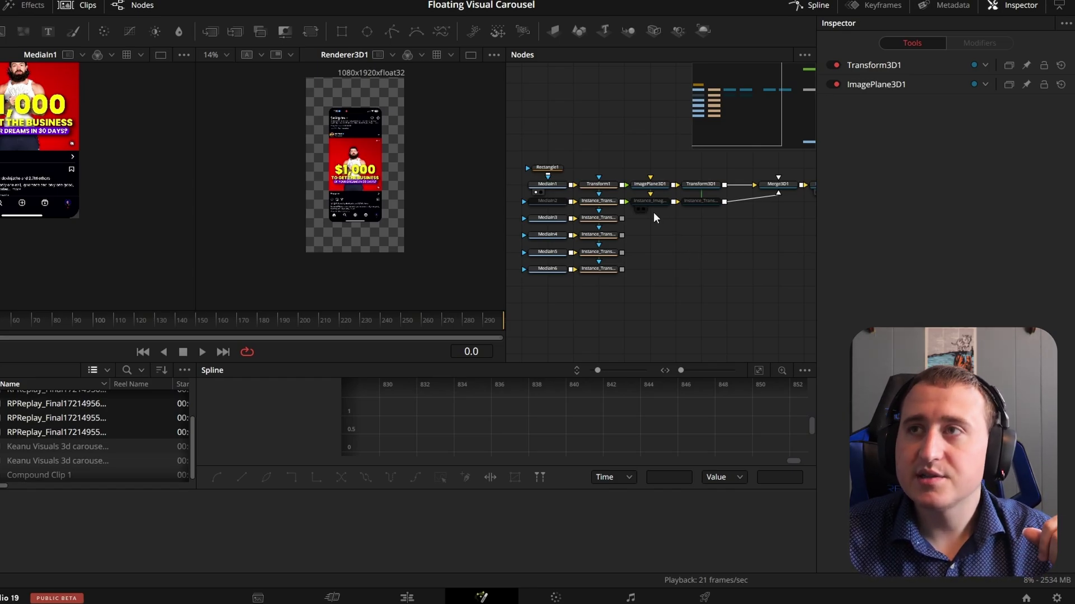
drag(642, 150, 614, 146)
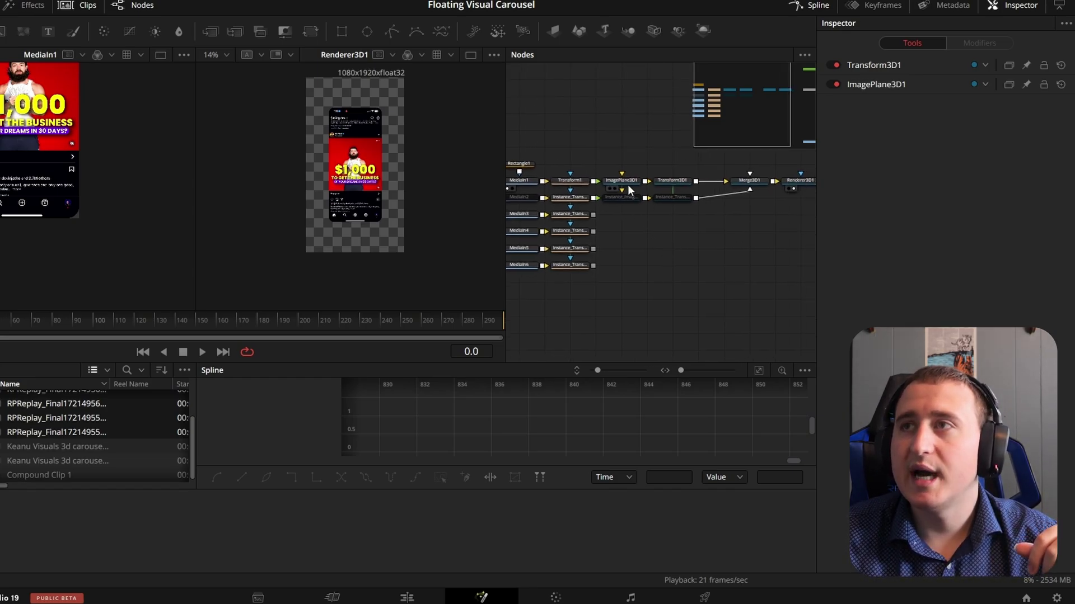
drag(609, 224, 659, 221)
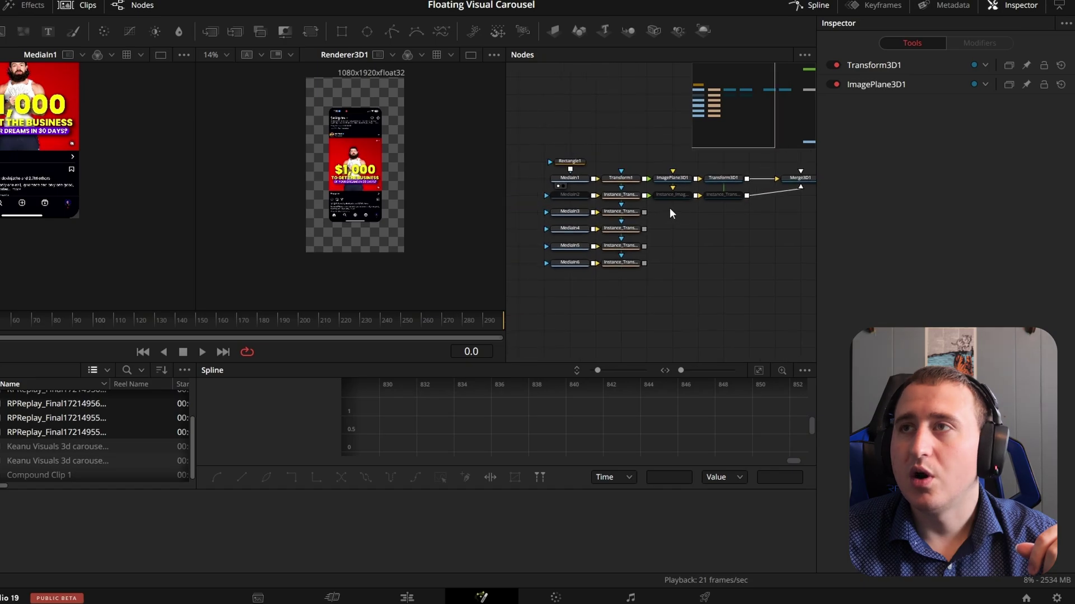
click(571, 195)
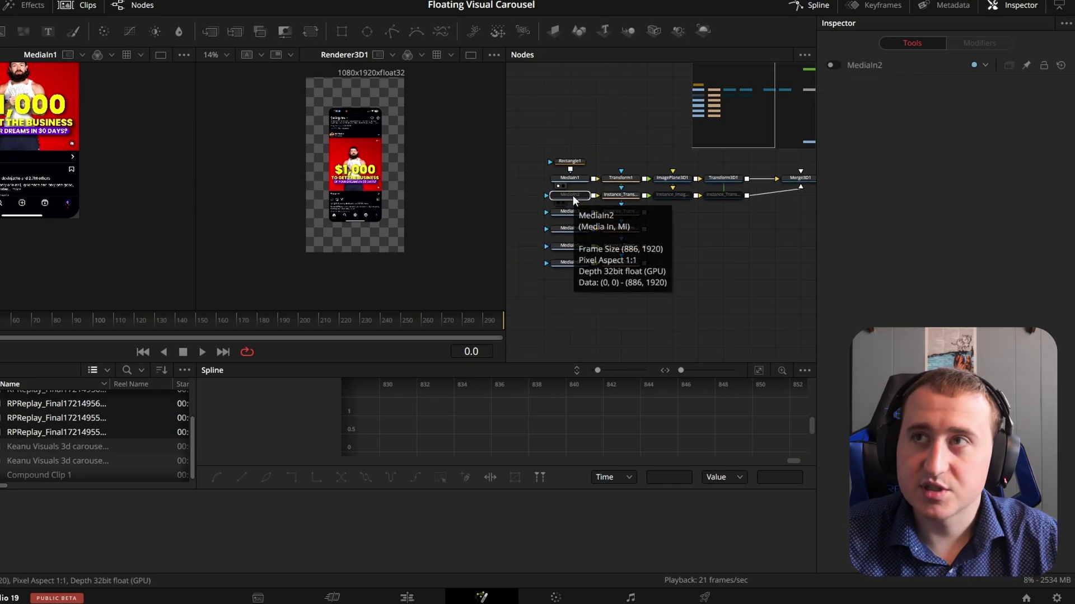
drag(758, 242, 702, 239)
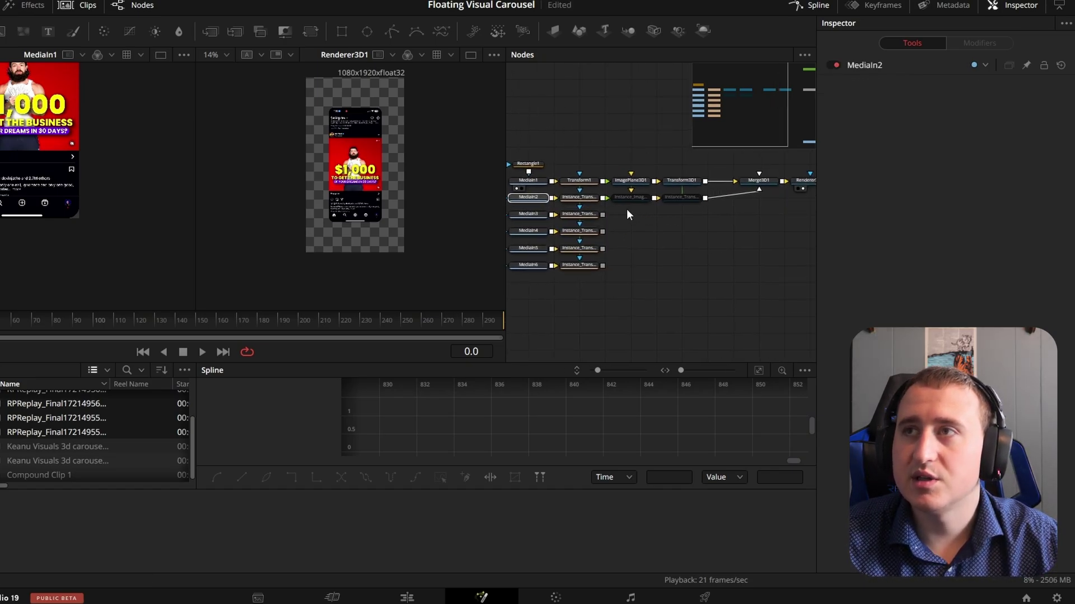
drag(626, 209, 697, 199)
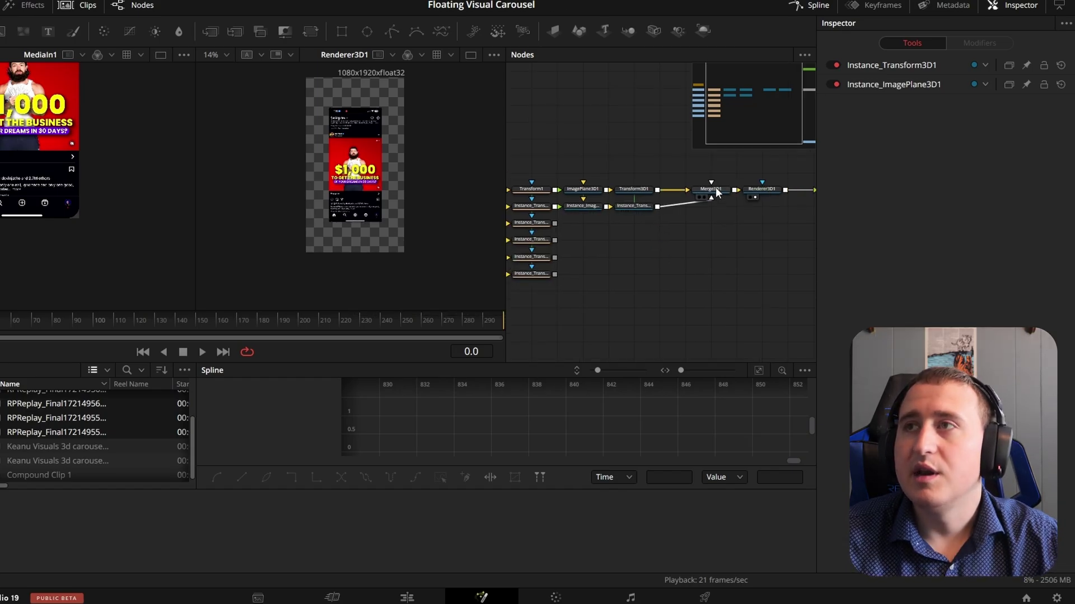
click(713, 190)
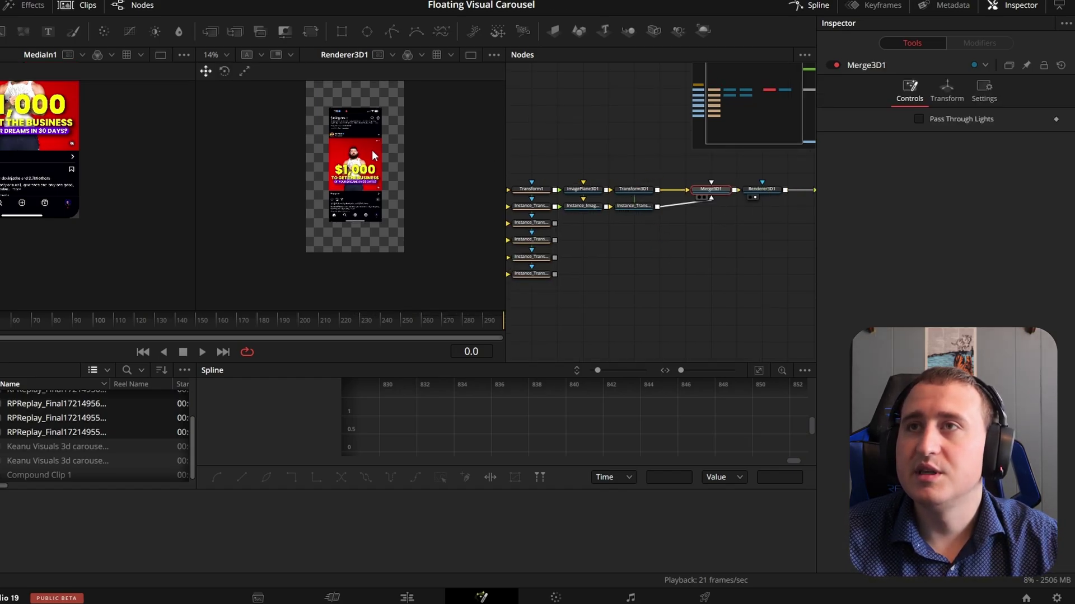
key(2)
Move Rectangle1 away from the media nodes and connect it as the mask of MediaIn2 through MediaIn6.
drag(621, 239, 690, 230)
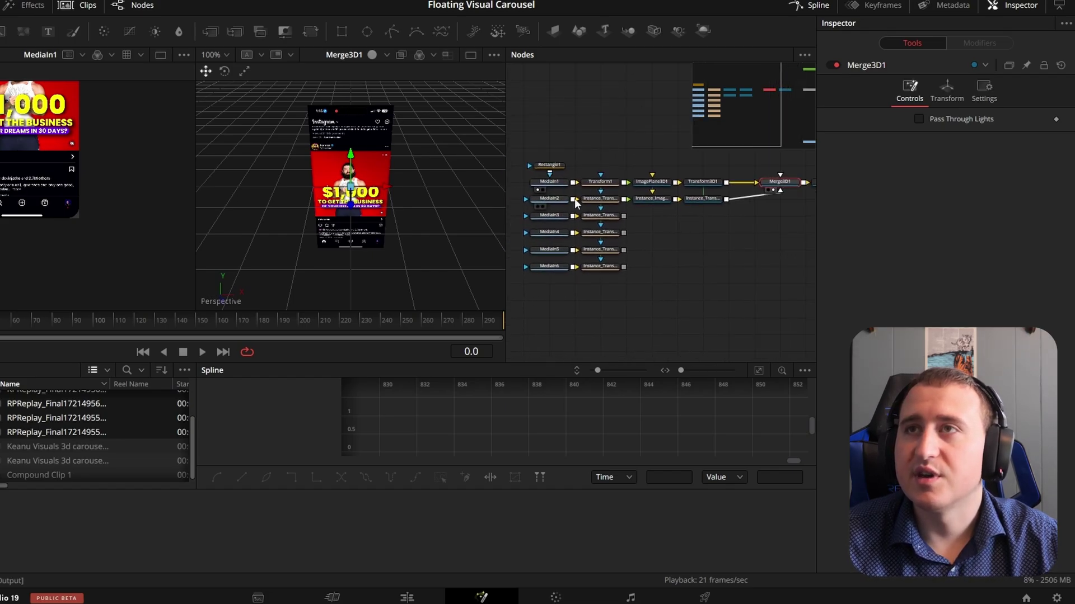
drag(547, 168, 512, 161)
drag(556, 206, 598, 192)
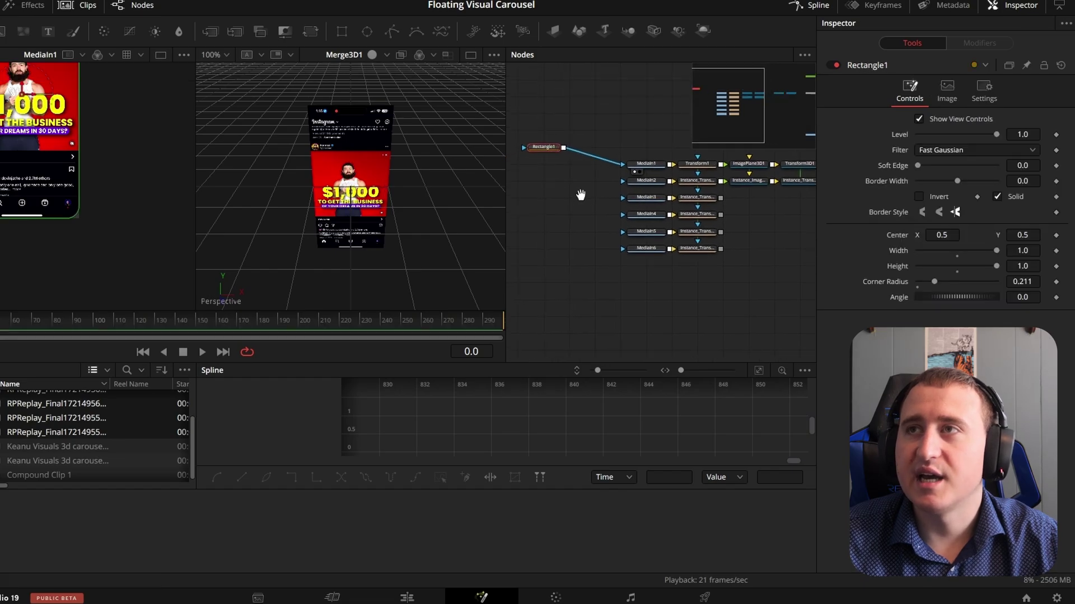
drag(563, 147, 623, 181)
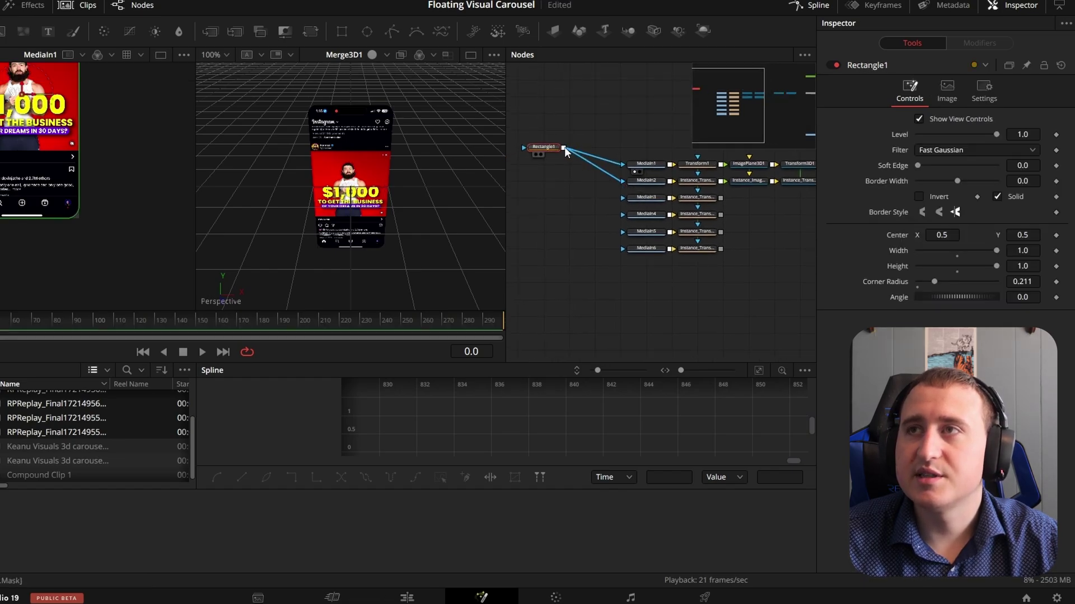
drag(564, 146, 622, 197)
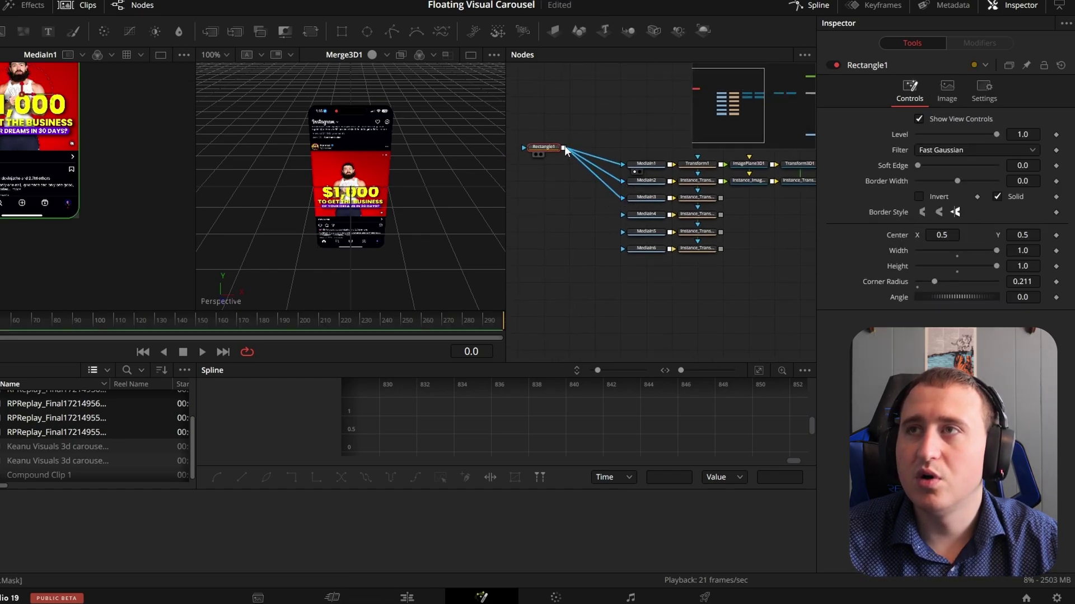
drag(564, 146, 623, 215)
drag(563, 146, 622, 250)
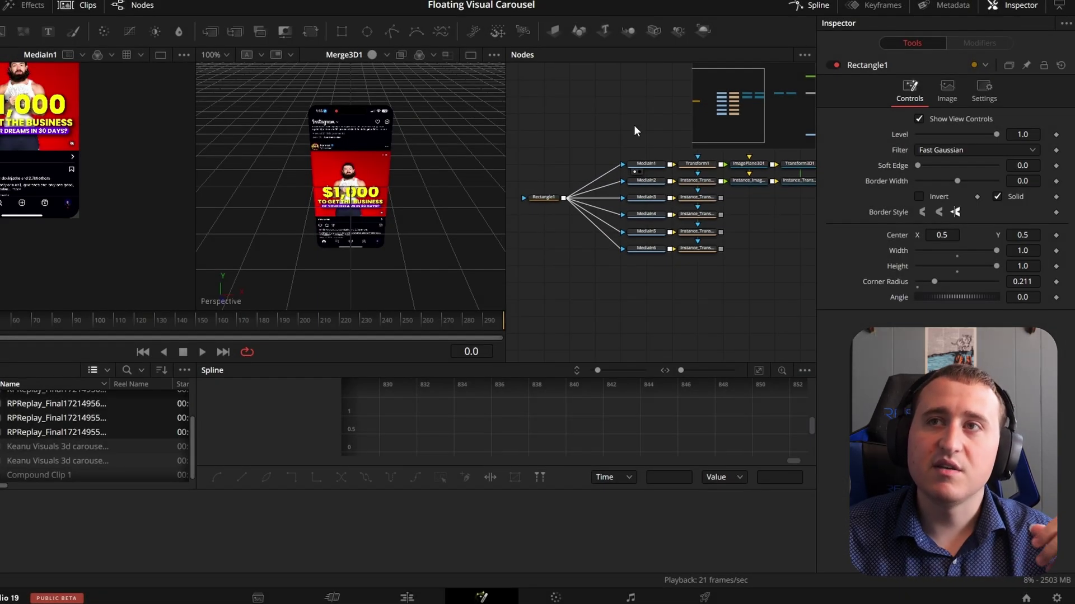
Deinstance the translation, rotation and pivot groups of Instance_Transform3D1.
drag(729, 230, 701, 232)
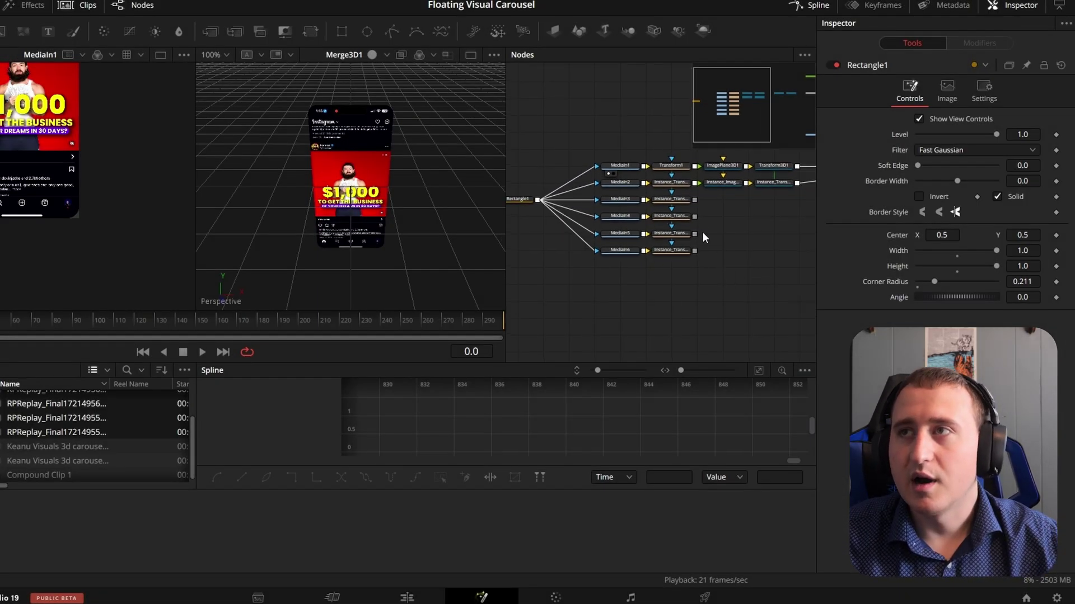
click(774, 183)
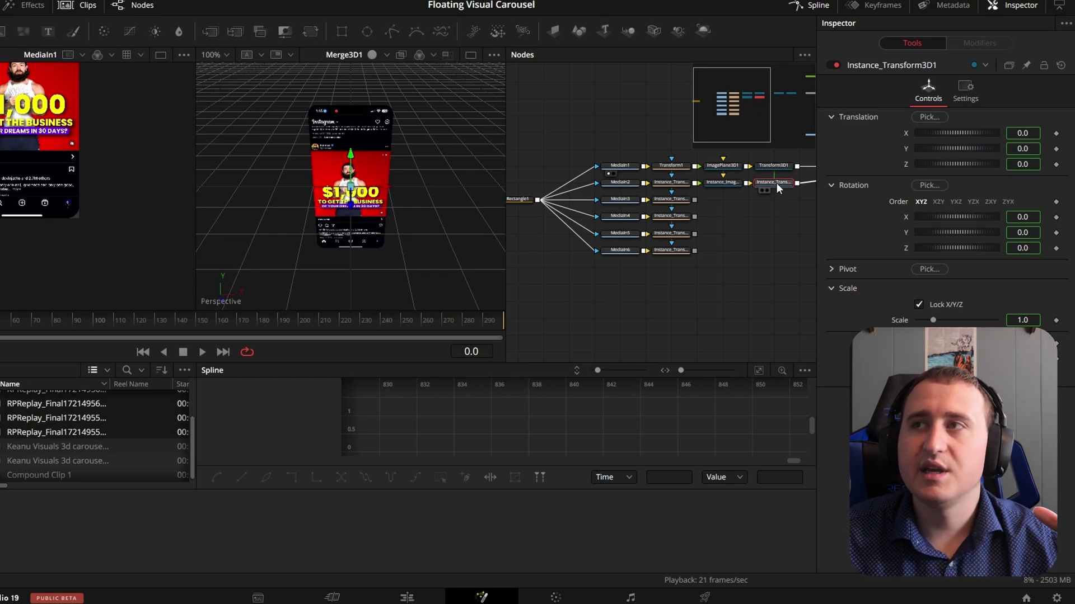
click(776, 183)
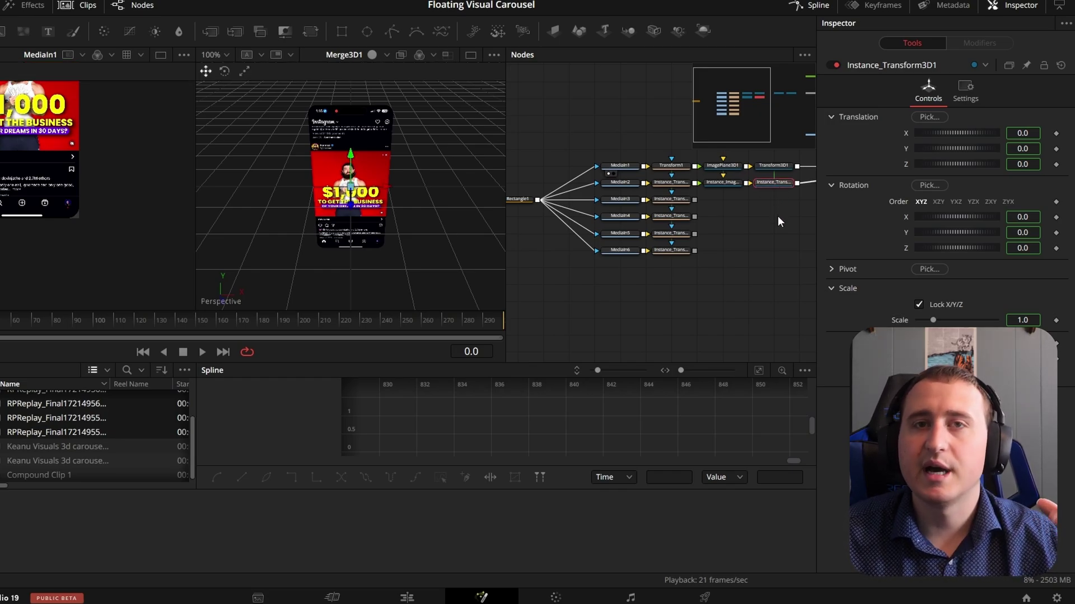
right_click(890, 143)
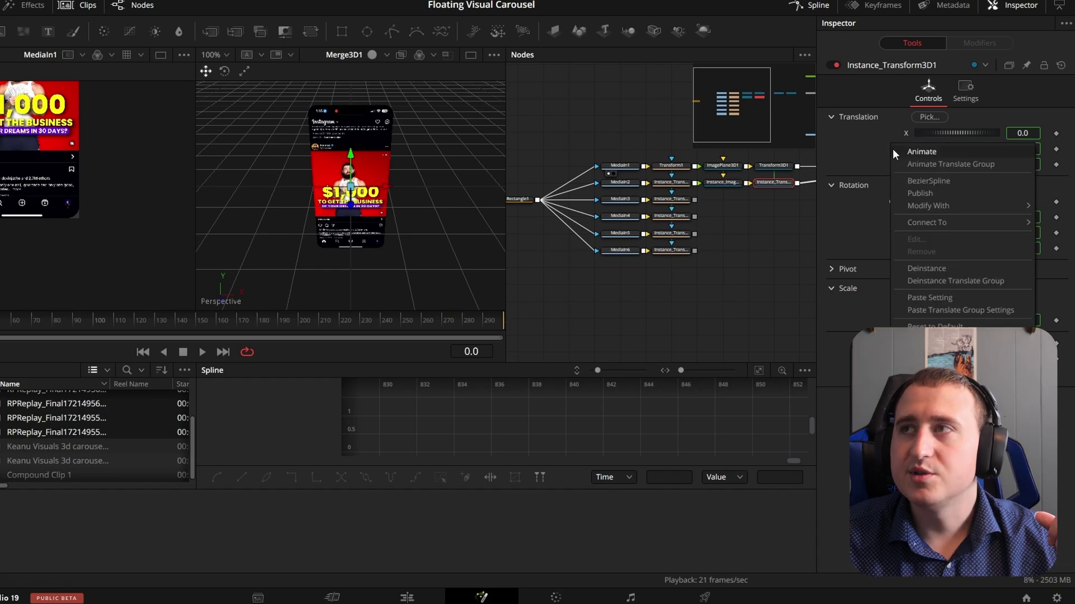
click(921, 282)
right_click(891, 221)
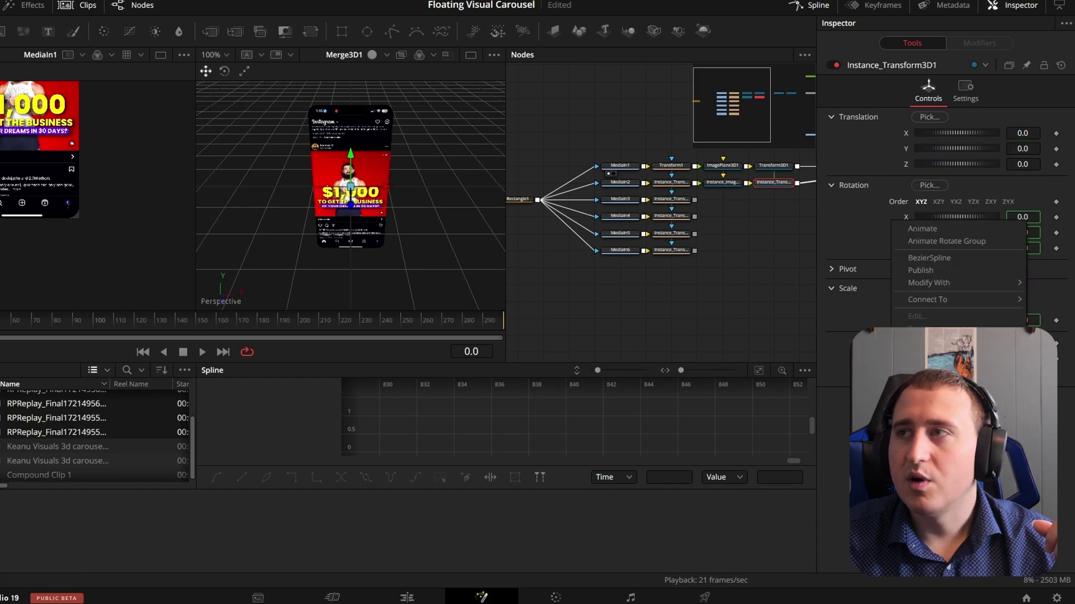
click(929, 359)
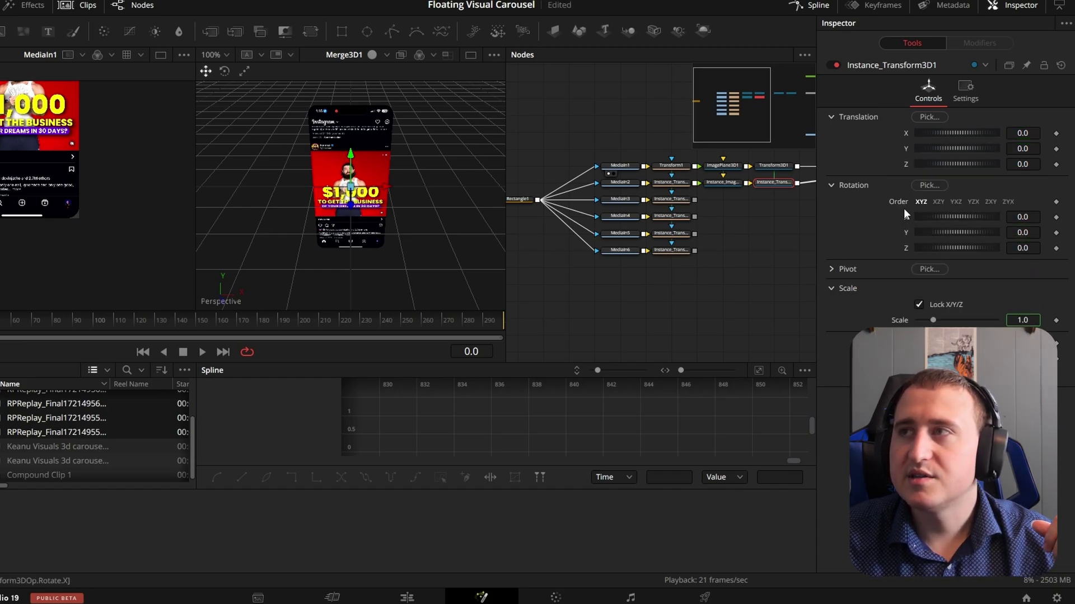
click(832, 268)
right_click(896, 287)
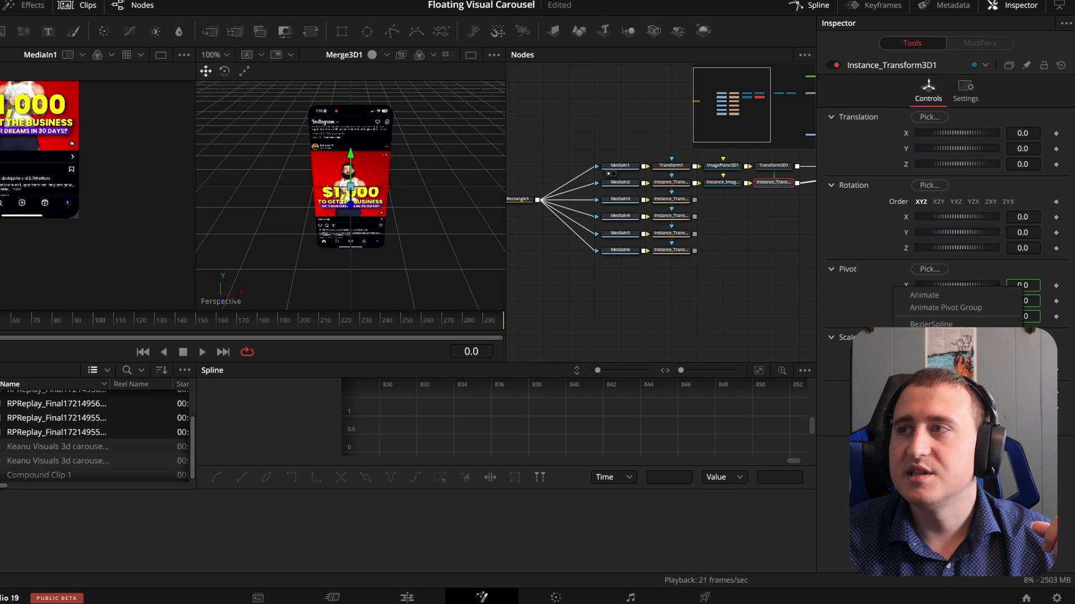
click(931, 426)
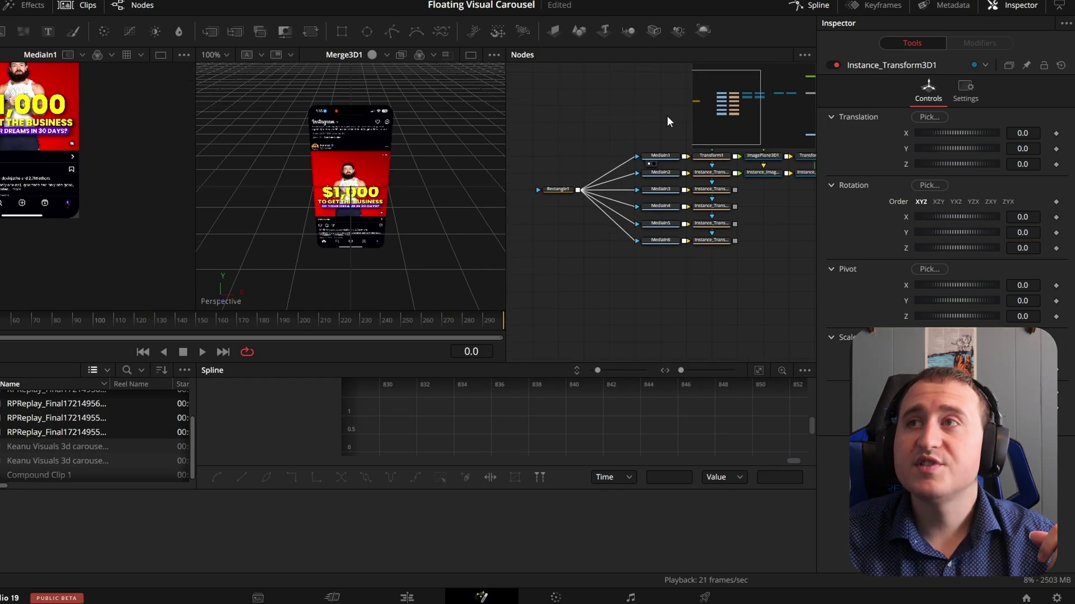
Divide 360 by 6 in the Calculator app to get the rotation angle per screen, and close the calculator.
drag(666, 115, 664, 297)
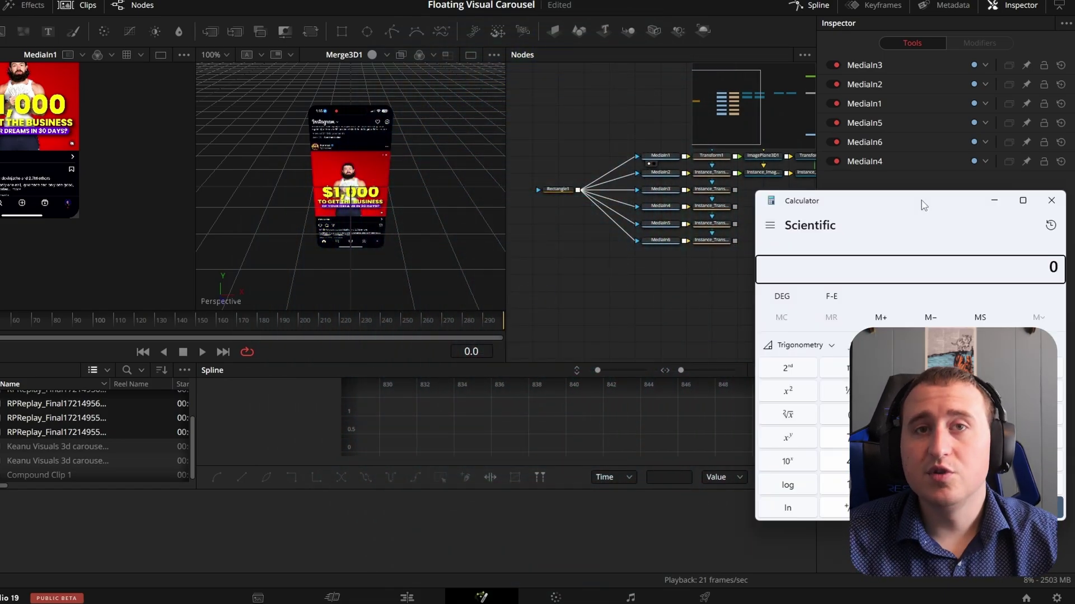
text(3)
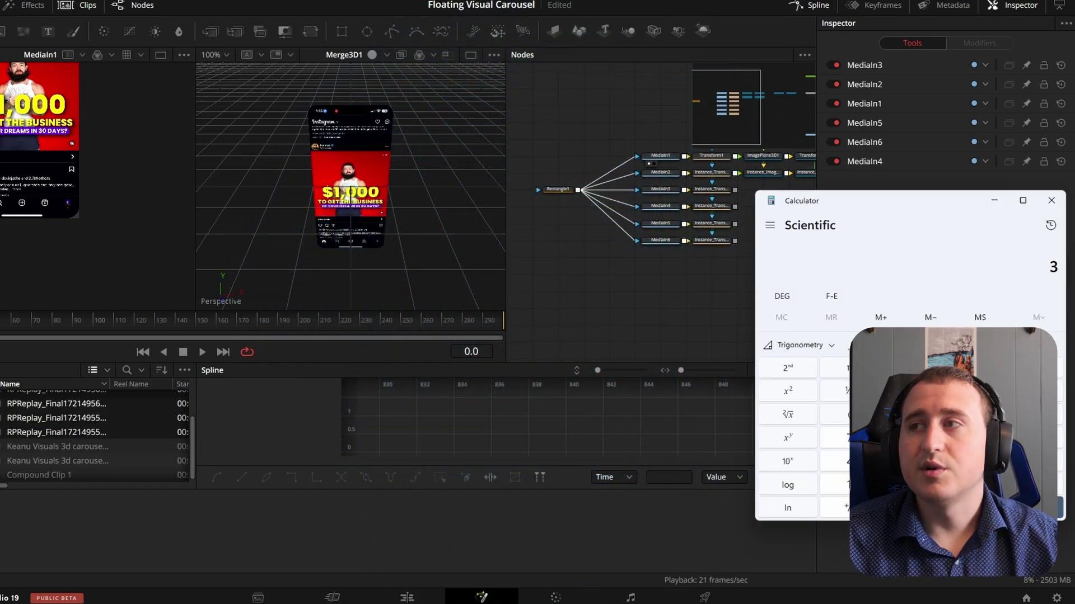
text(60/6)
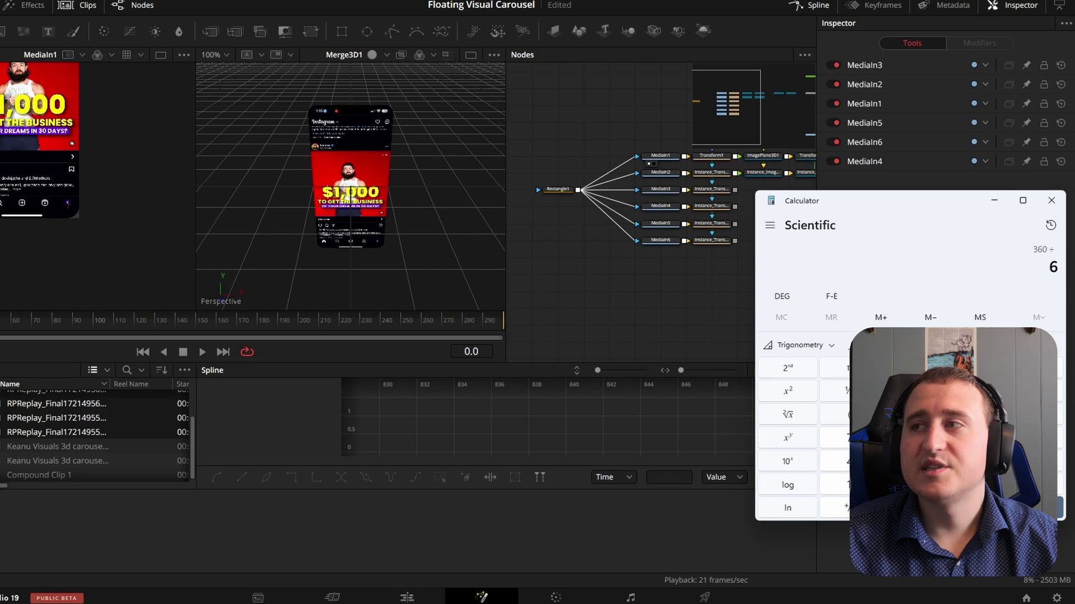
key(Return)
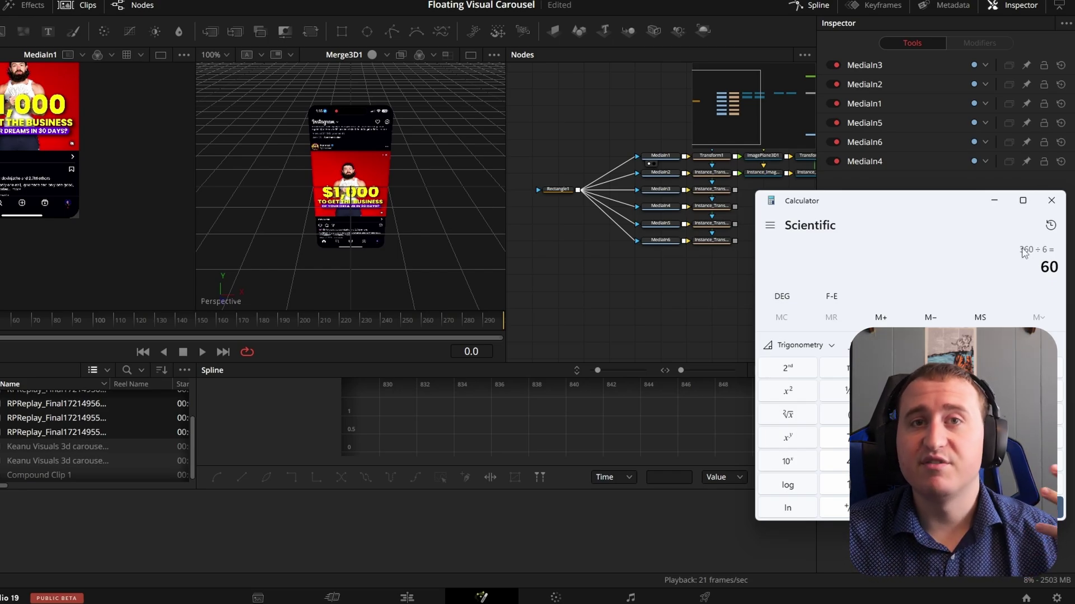
click(1051, 201)
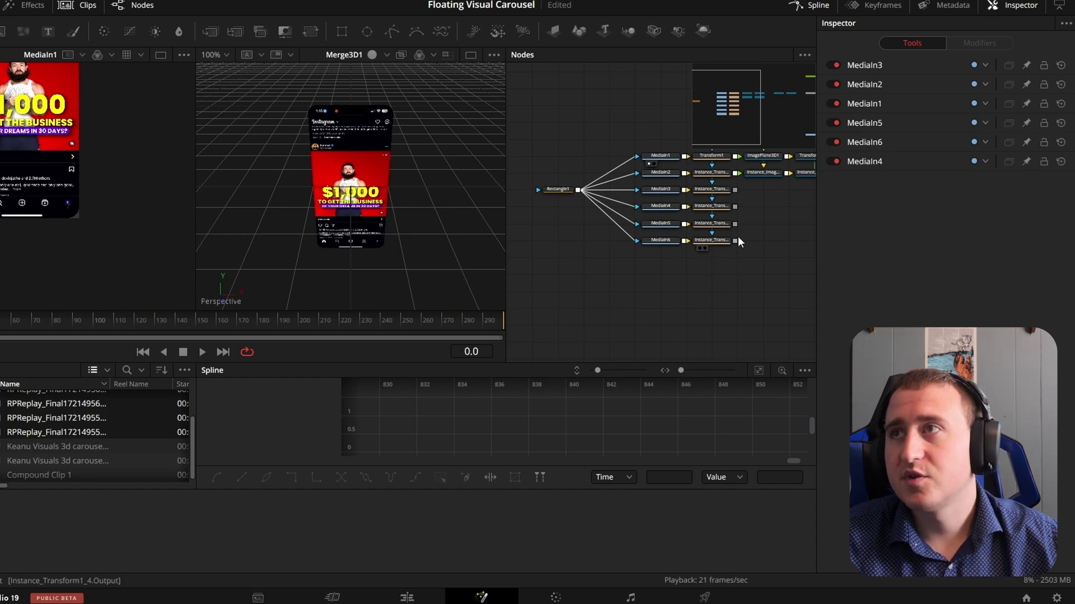
Set the Y rotation of Instance_Transform3D1 to 60.
drag(763, 202, 689, 233)
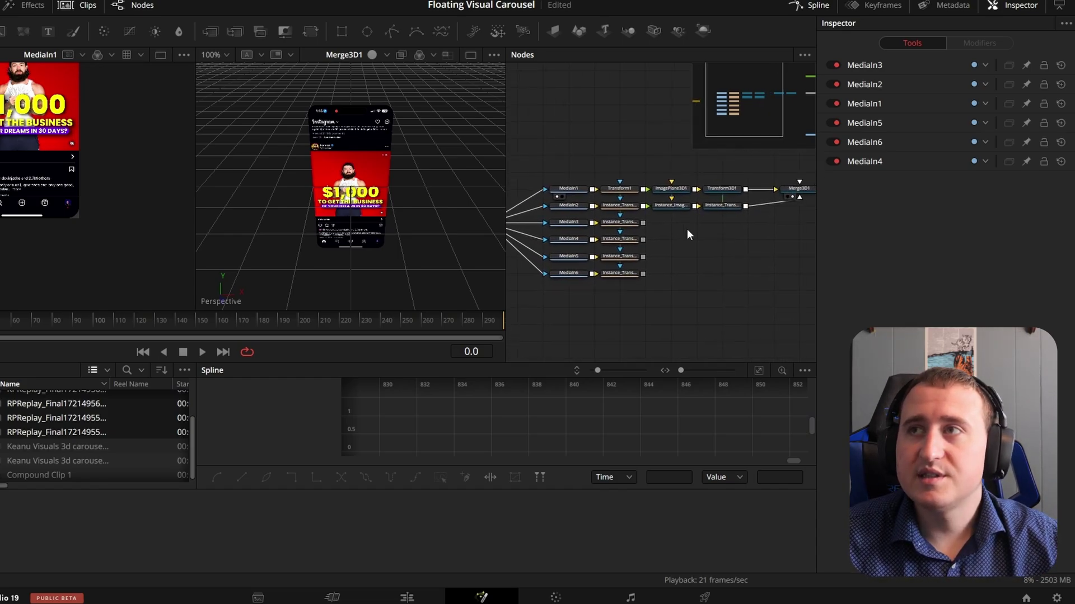
click(724, 206)
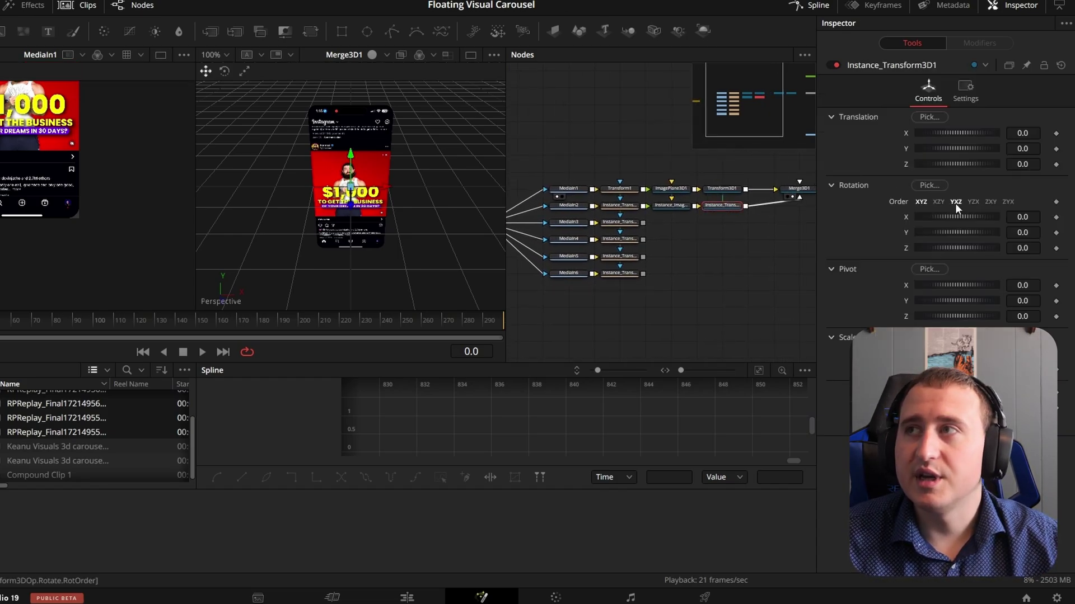
click(727, 205)
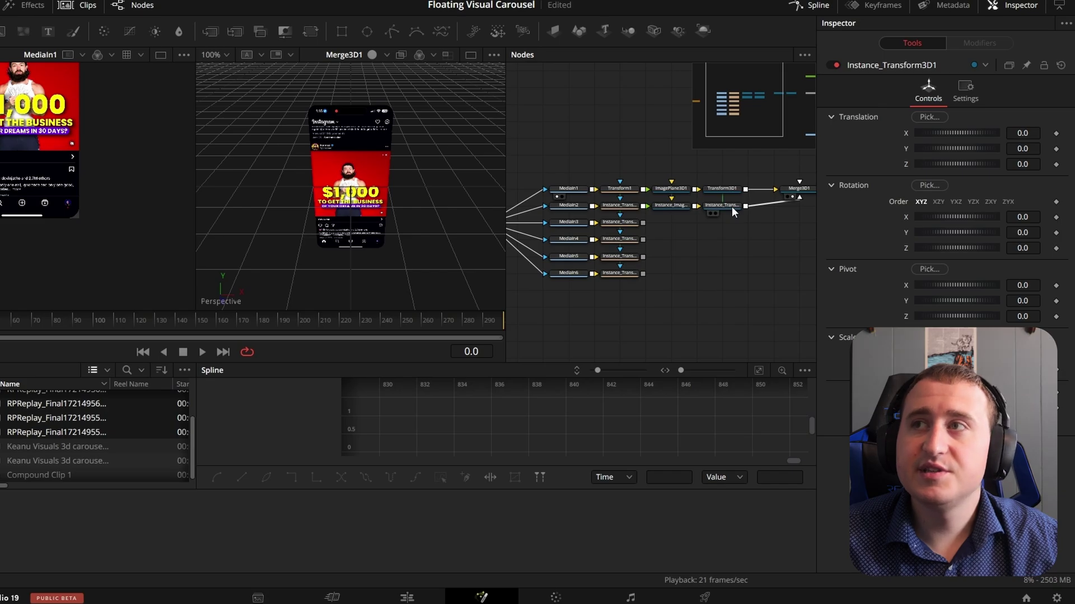
click(1022, 233)
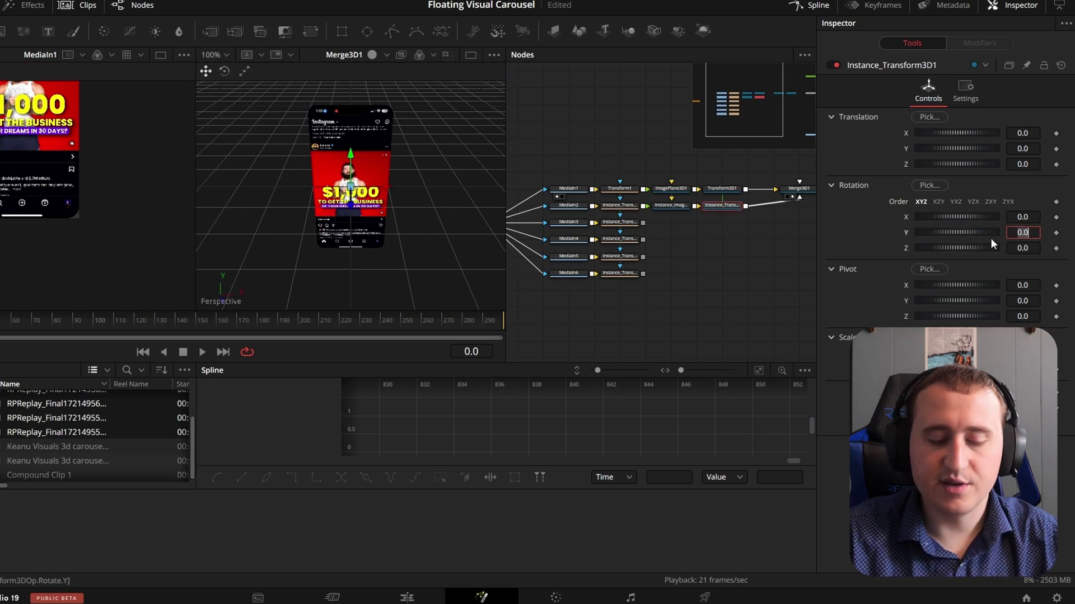
text(60)
key(Tab)
click(720, 261)
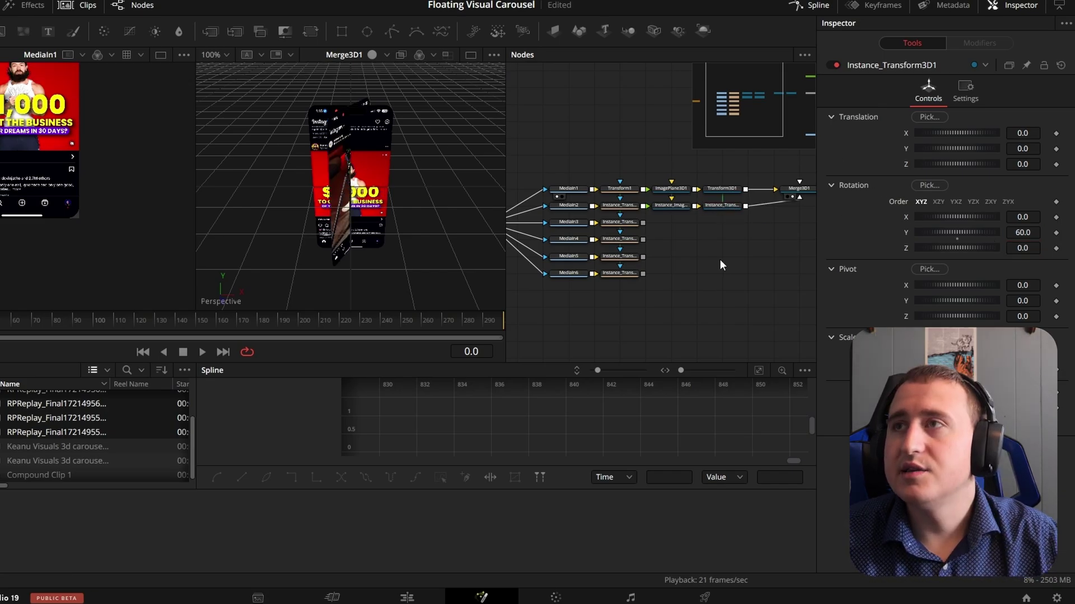
Set the Z pivot of Instance_Transform3D1 to about -0.489, offsetting its screen from the carousel's centre.
click(726, 207)
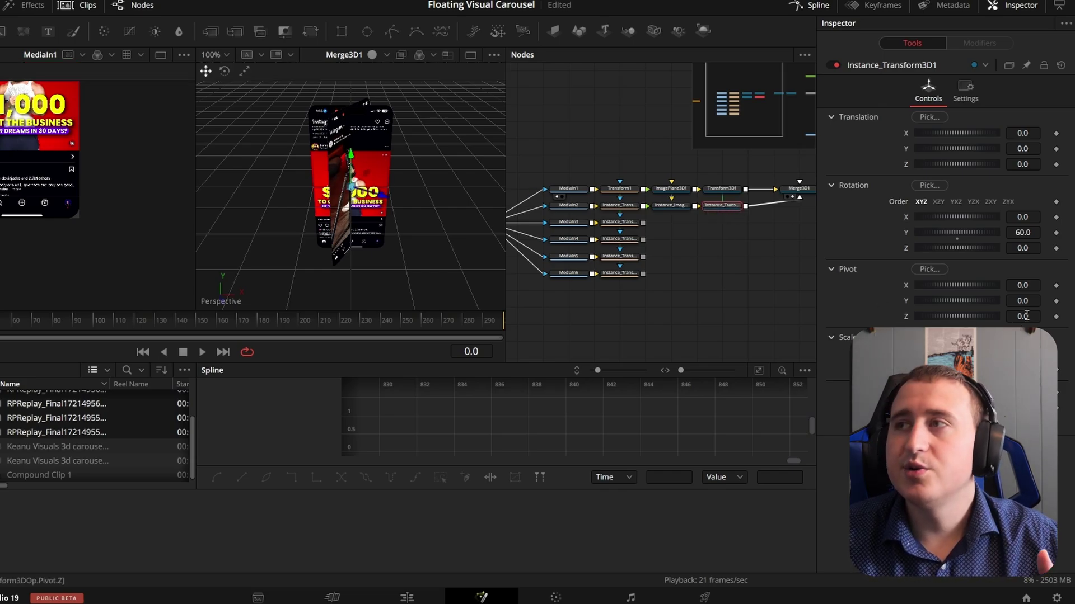
drag(1027, 317, 754, 317)
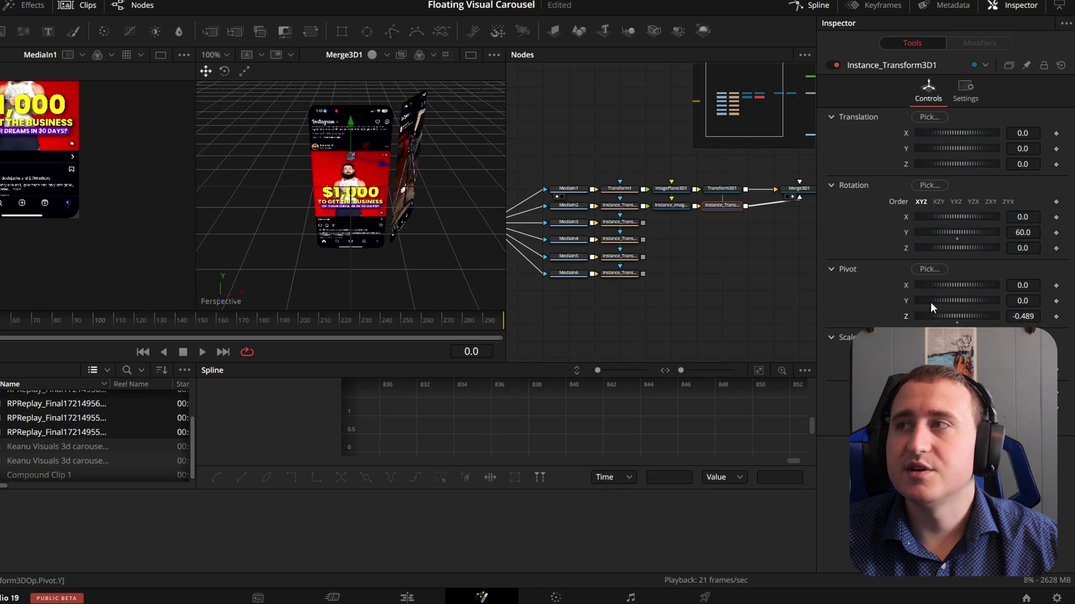
scroll(395, 136, up, 5)
scroll(437, 157, down, 5)
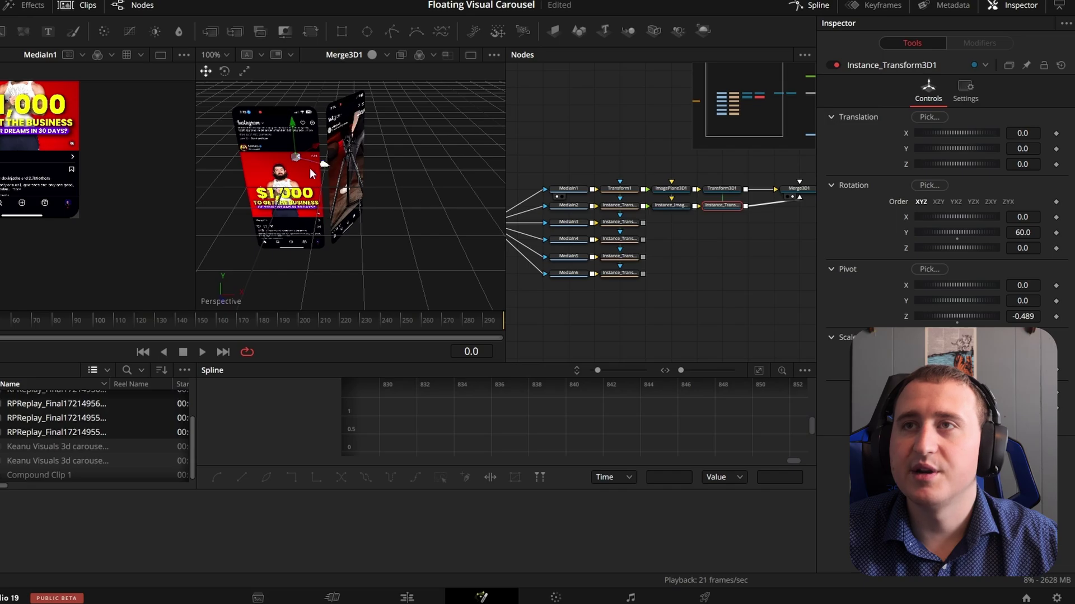
drag(310, 168, 400, 191)
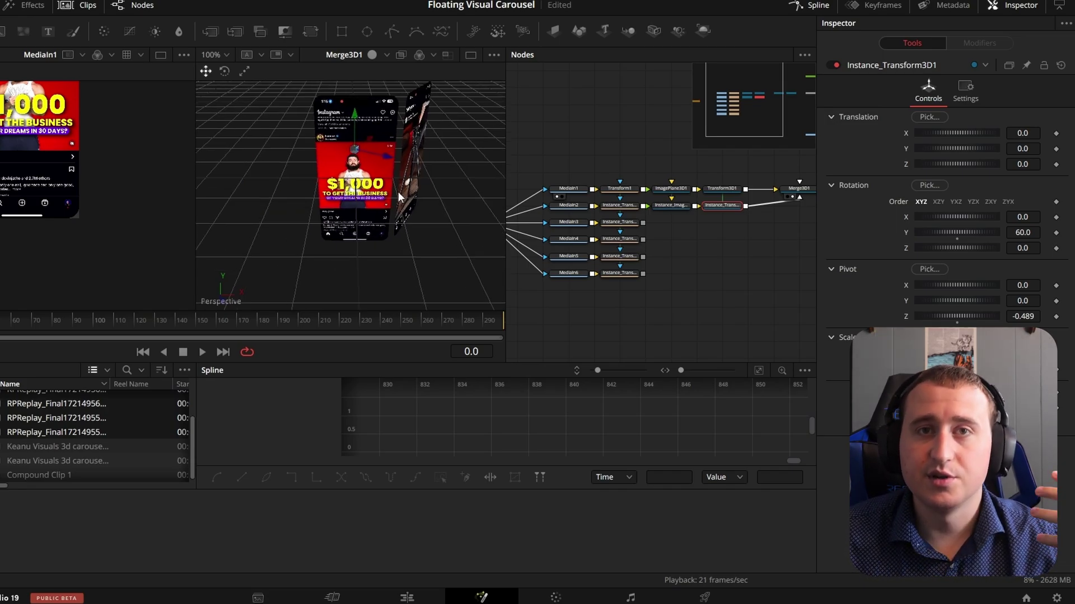
click(712, 233)
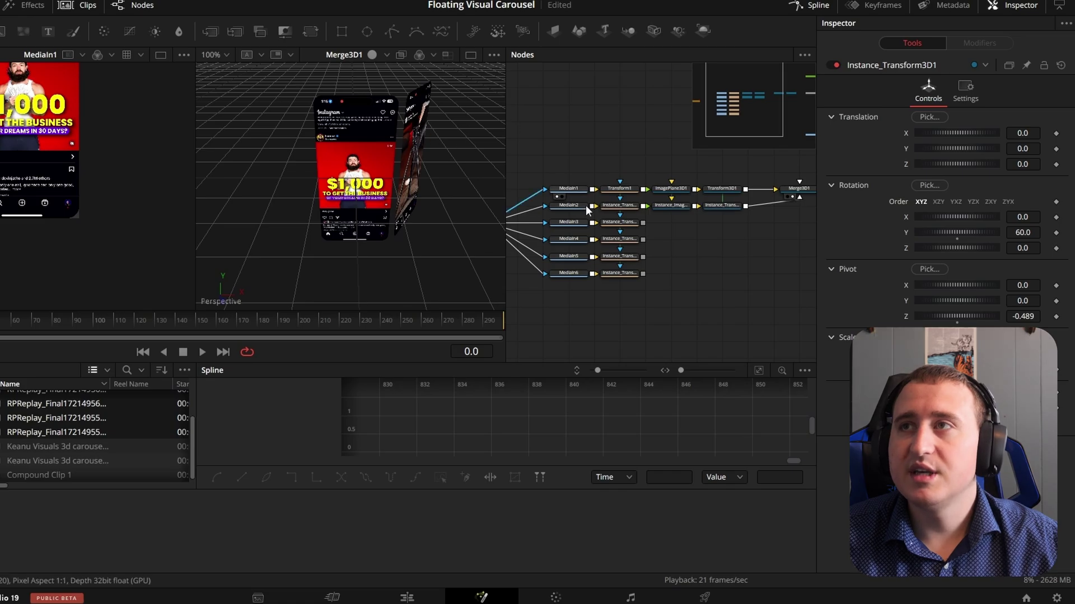
Copy MediaIn2's instanced image plane and Transform 3D nodes and paste them as instances after MediaIn3's transform.
drag(765, 225, 675, 200)
click(670, 222)
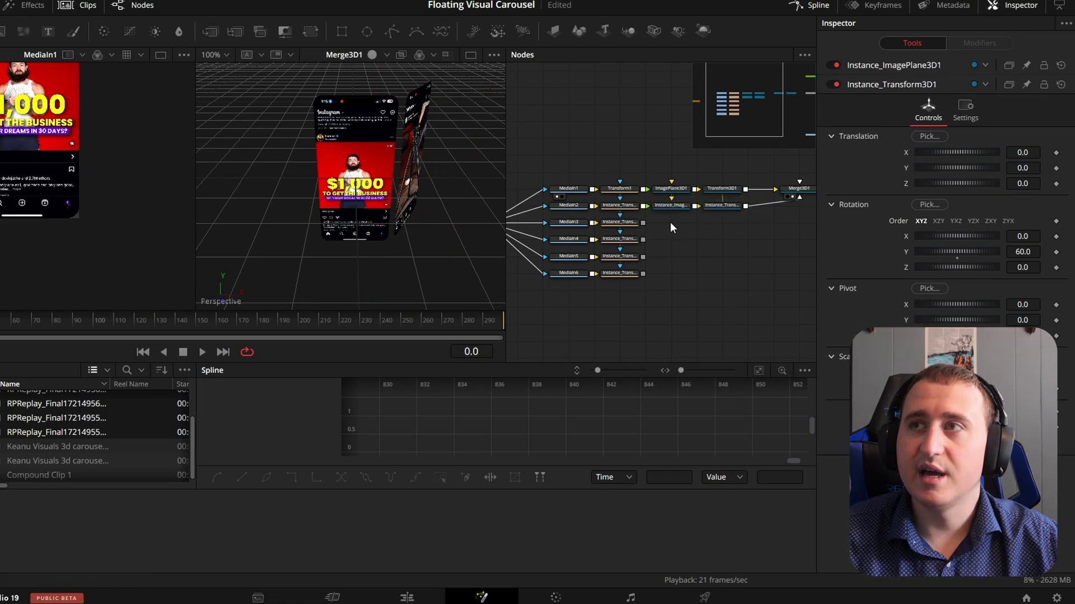
key(ctrl+shift+v)
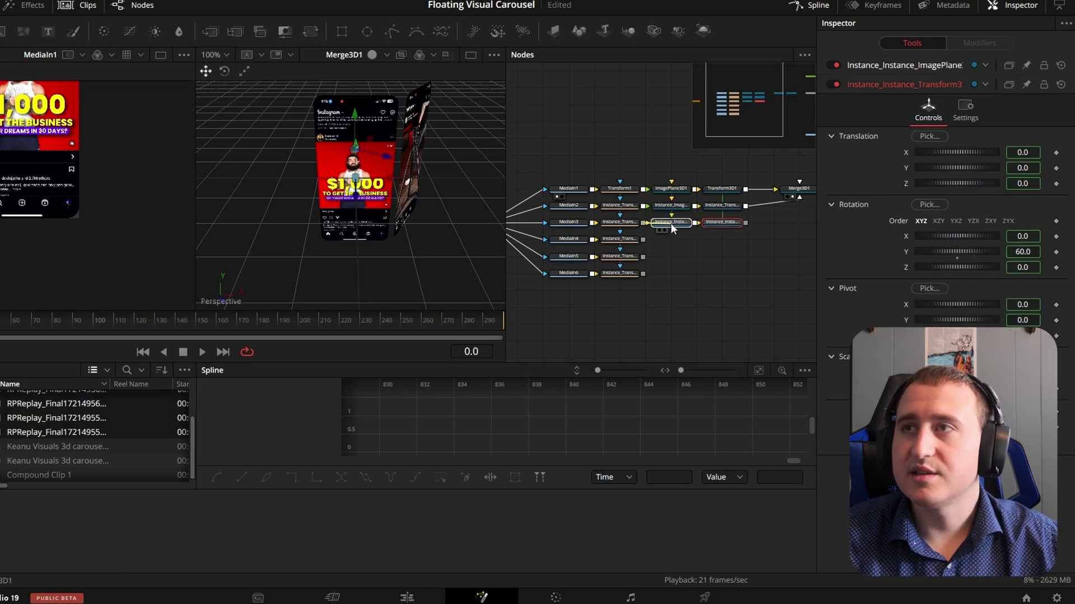
drag(671, 225, 671, 224)
click(695, 257)
Deinstance the rotation and pivot groups of the Transform 3D instance in MediaIn3's row.
click(722, 222)
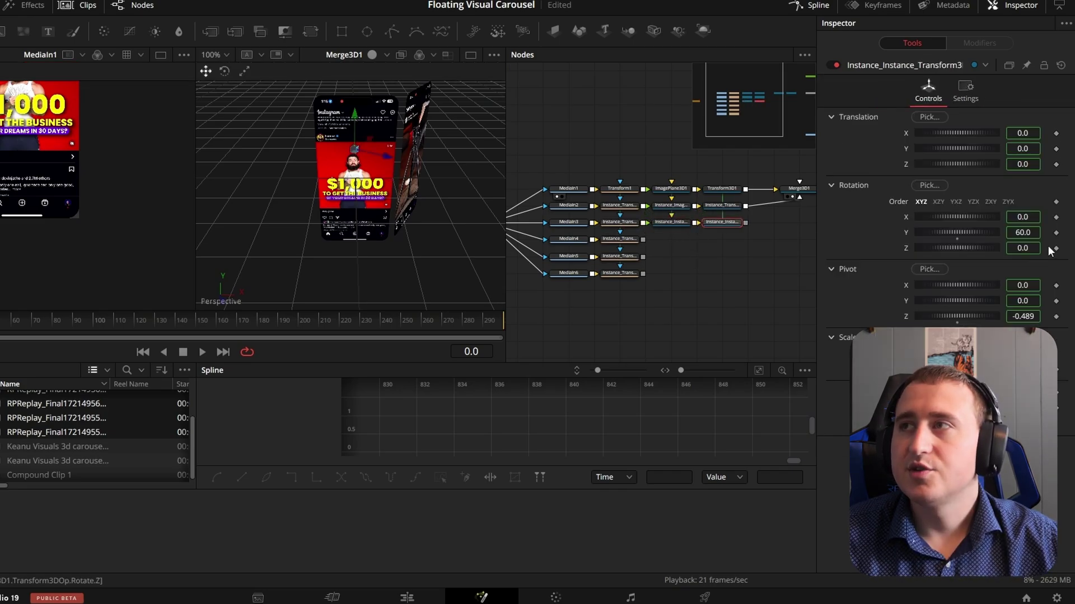
right_click(896, 222)
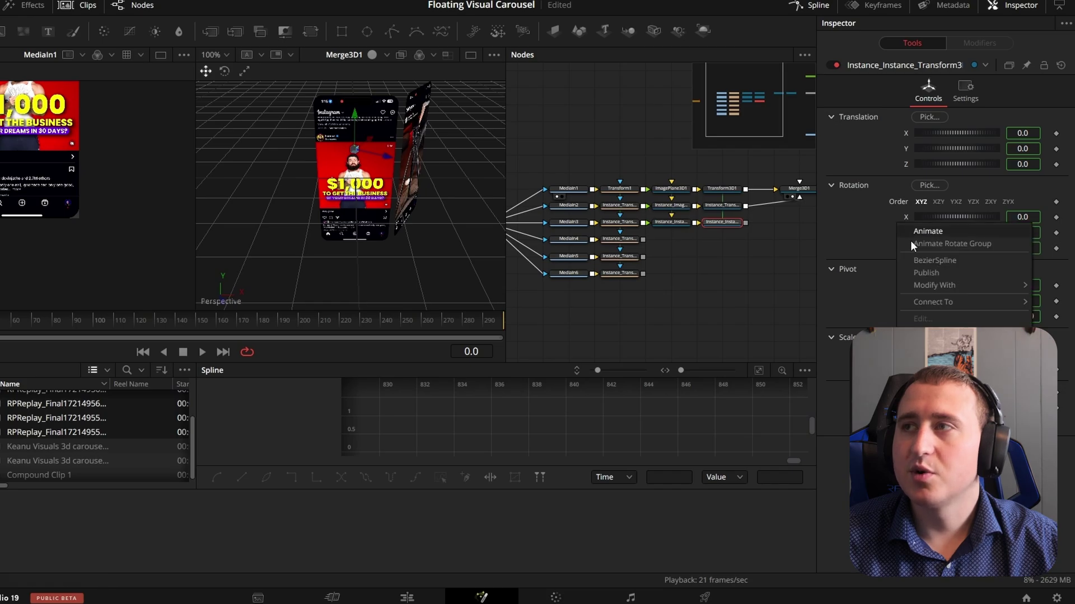
click(891, 318)
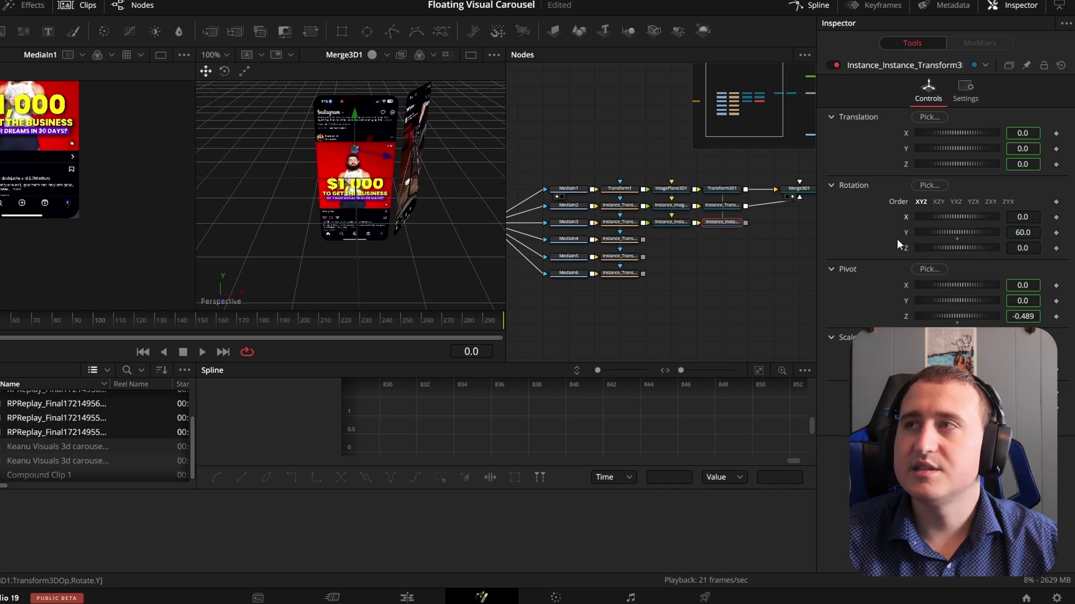
right_click(897, 300)
click(929, 397)
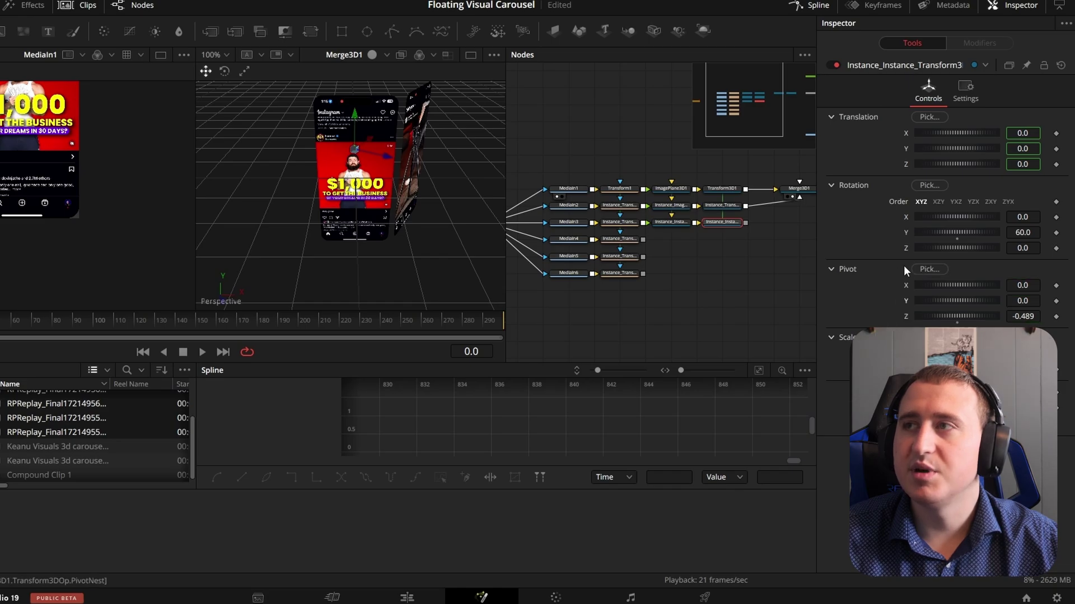
Set the Y rotation of MediaIn3's Transform 3D instance to 60.0+60, giving 120.
click(1034, 232)
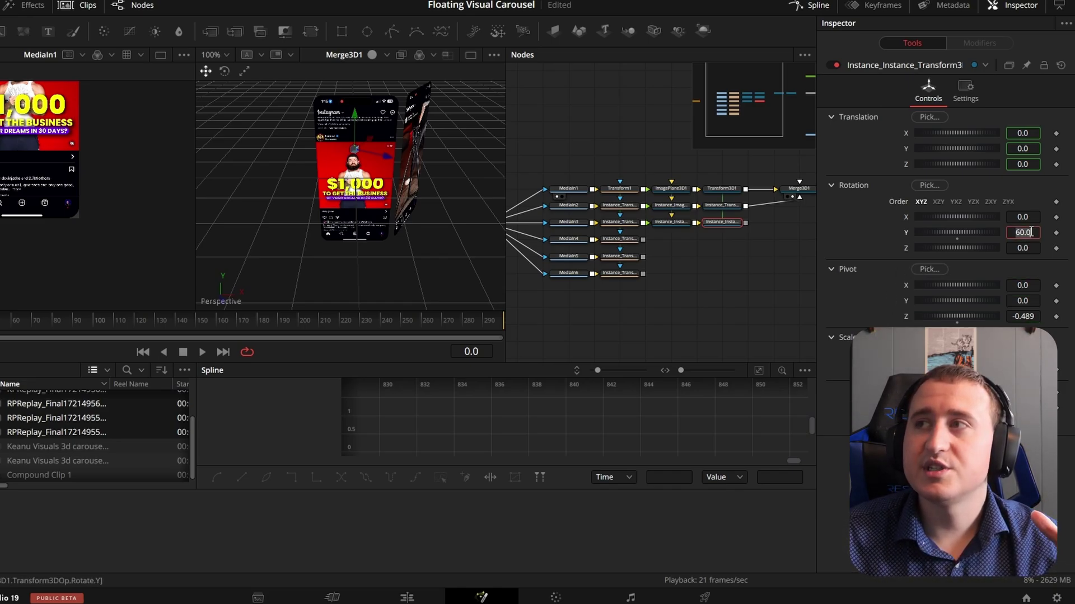
click(1036, 234)
text(+)
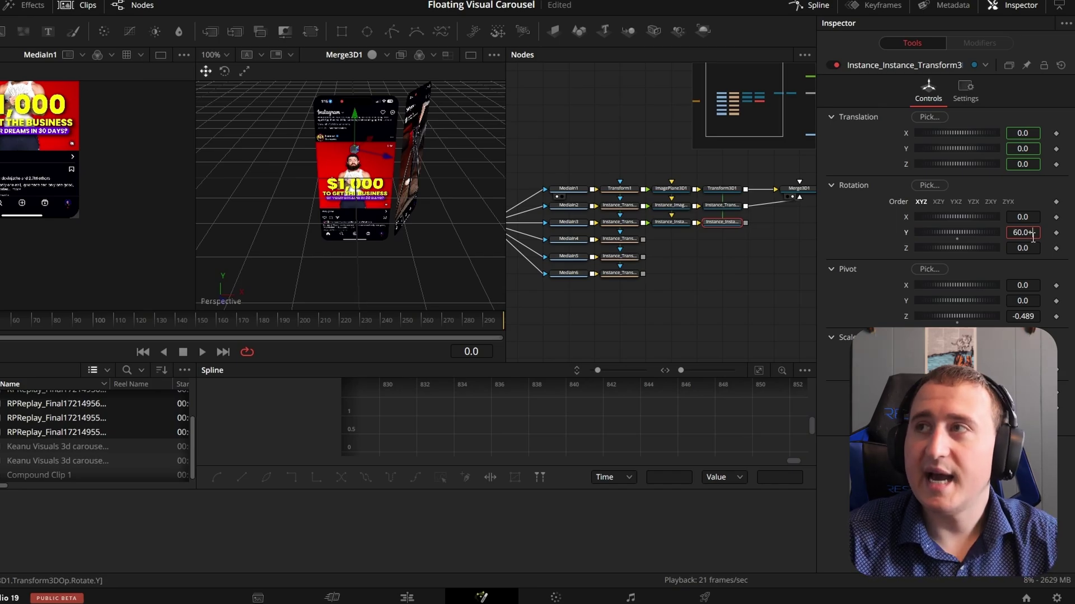
text(60)
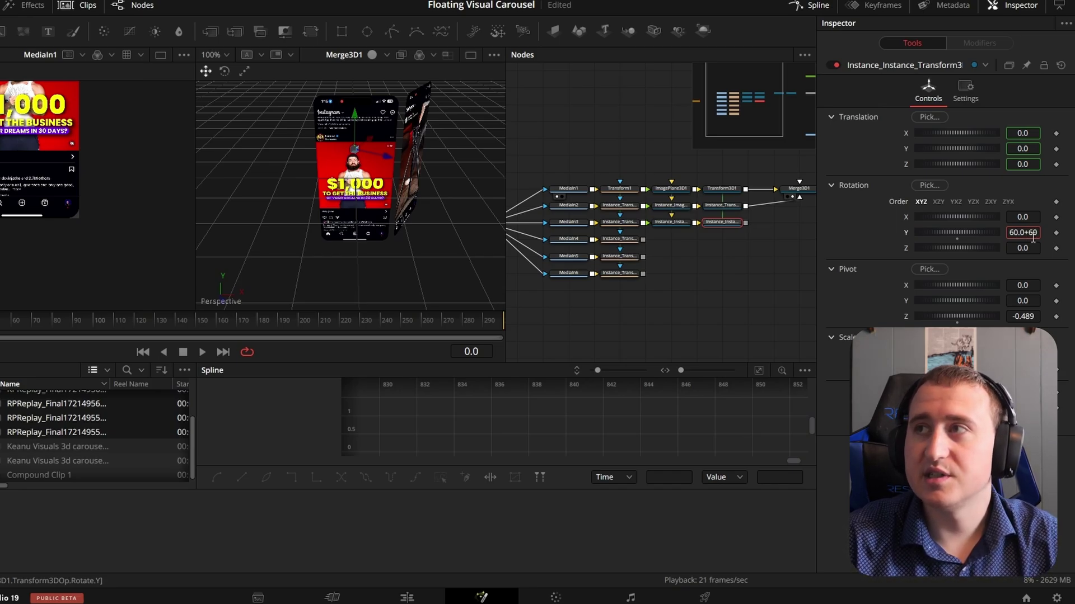
key(Tab)
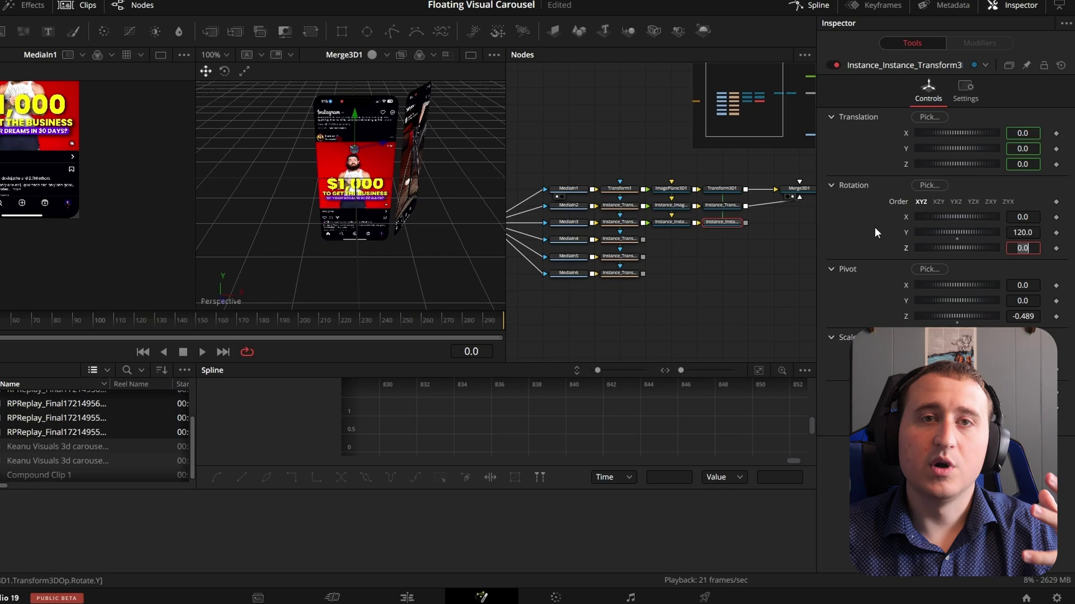
click(730, 285)
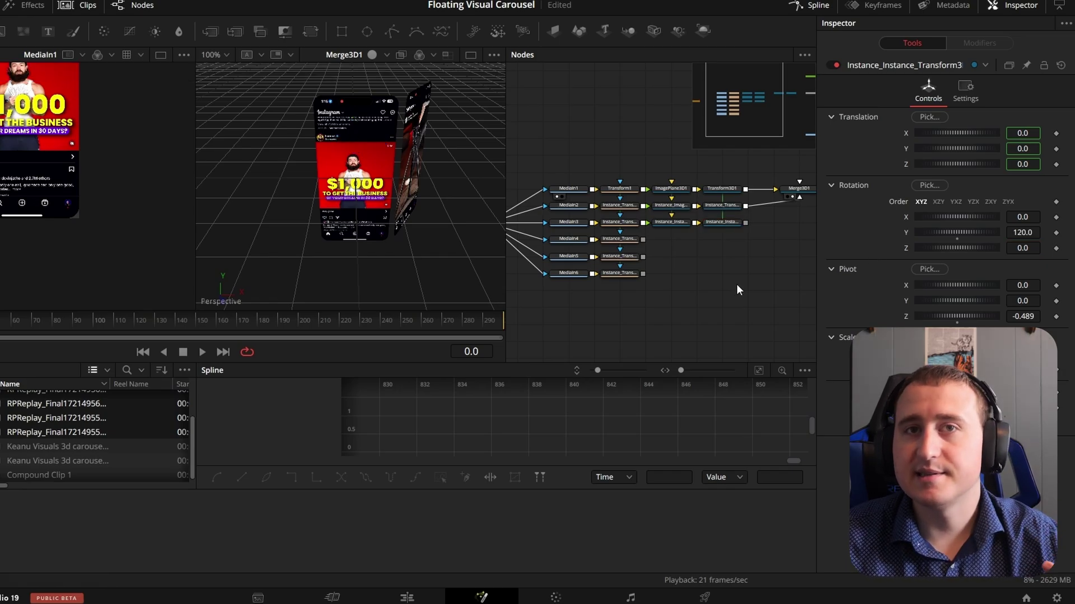
Pin Instance_Transform3D1's controls and link the Z pivot of MediaIn3's Transform 3D instance to its Z pivot with an expression.
click(727, 220)
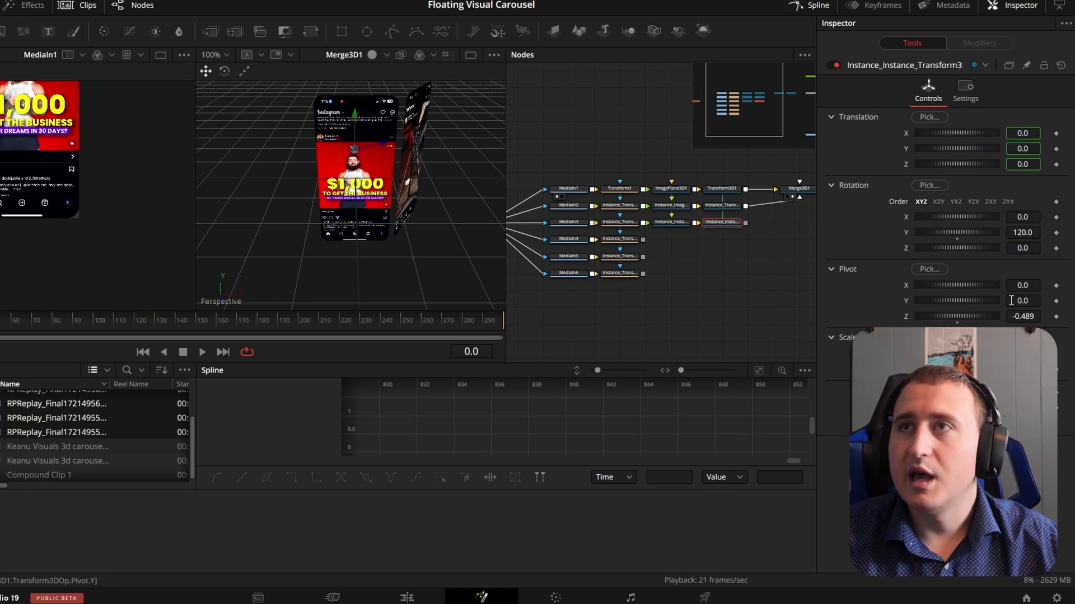
scroll(415, 139, up, 5)
drag(415, 139, 226, 204)
scroll(304, 170, down, 5)
scroll(339, 137, down, 3)
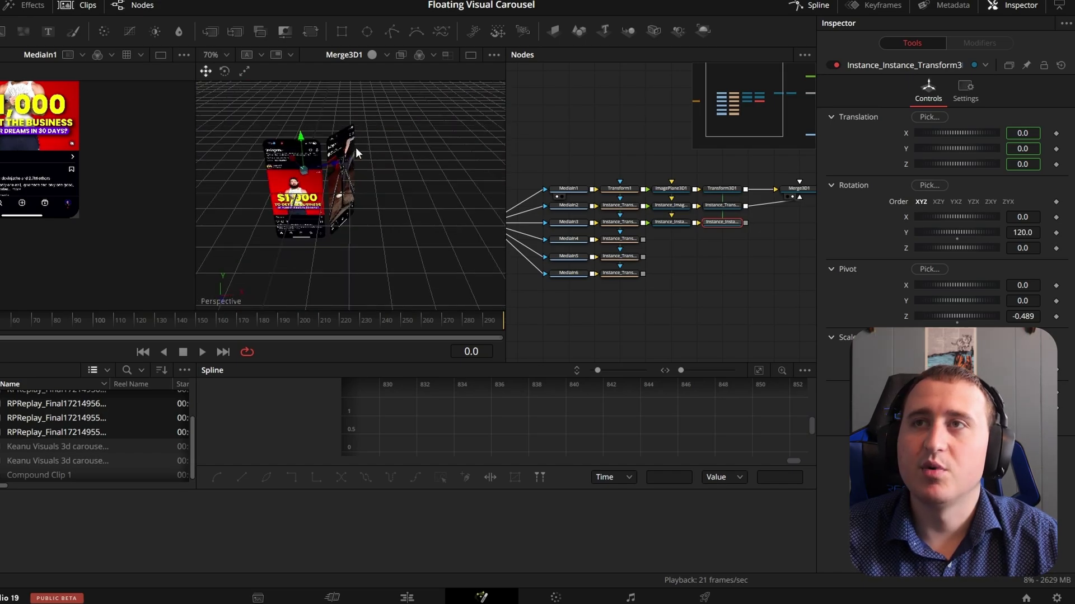
drag(355, 148, 381, 223)
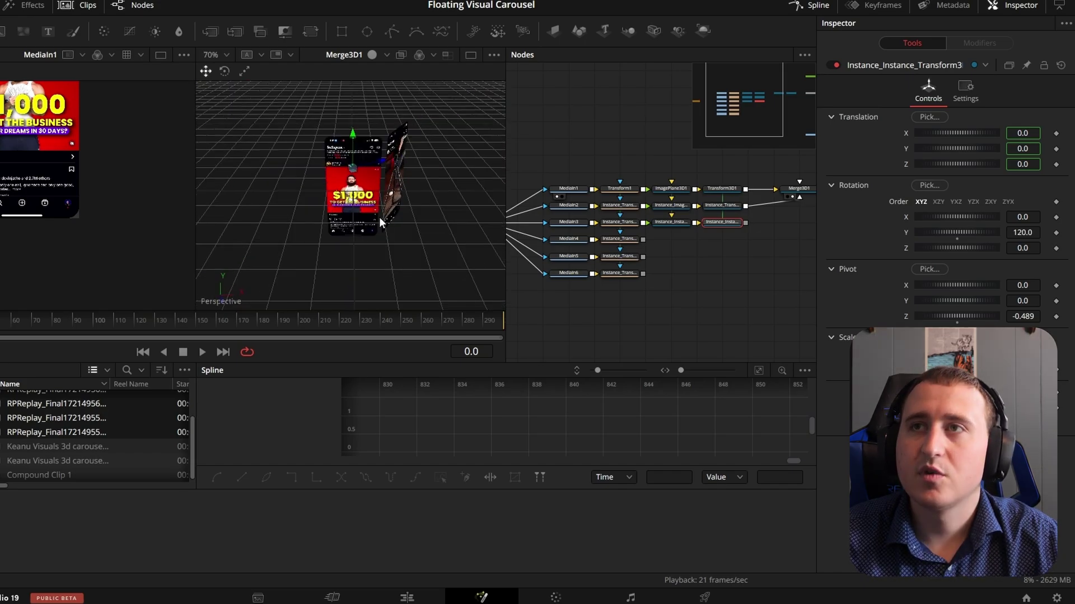
ctrl+click(724, 206)
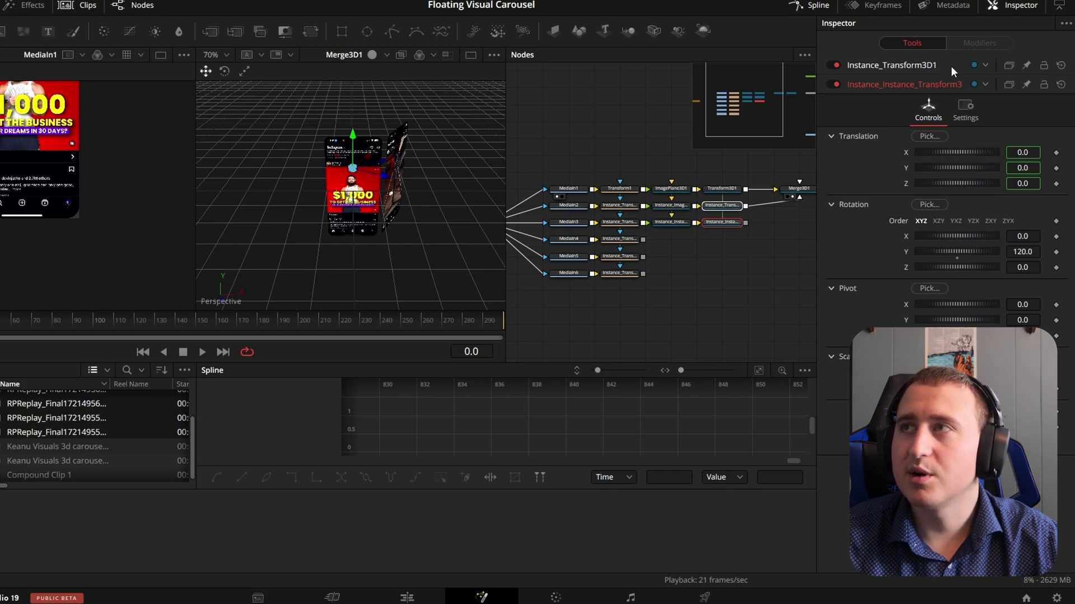
click(1026, 66)
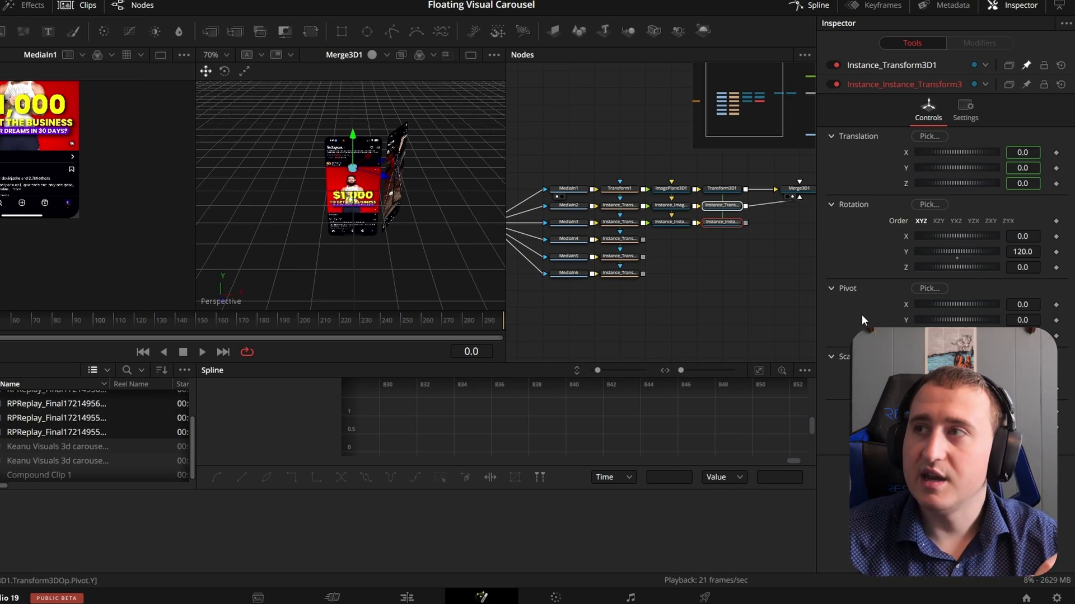
text(=)
key(Return)
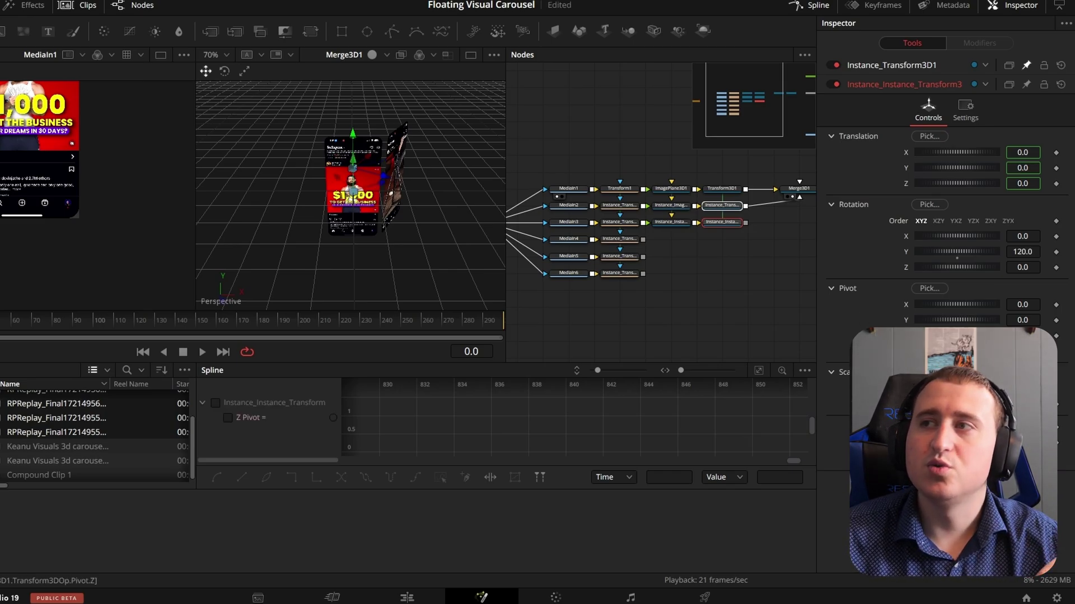
drag(919, 347, 1022, 314)
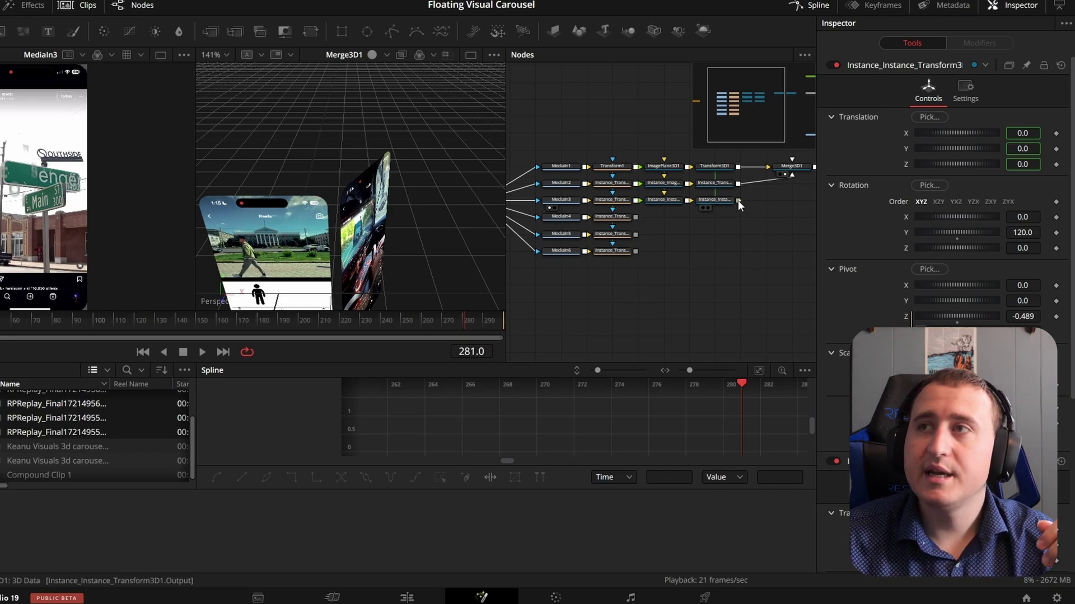
Connect the output of MediaIn3's Transform 3D instance to Merge3D1 and check the three screens in the 3D view.
drag(738, 201, 794, 167)
scroll(381, 164, up, 2)
drag(382, 164, 428, 211)
scroll(427, 211, down, 3)
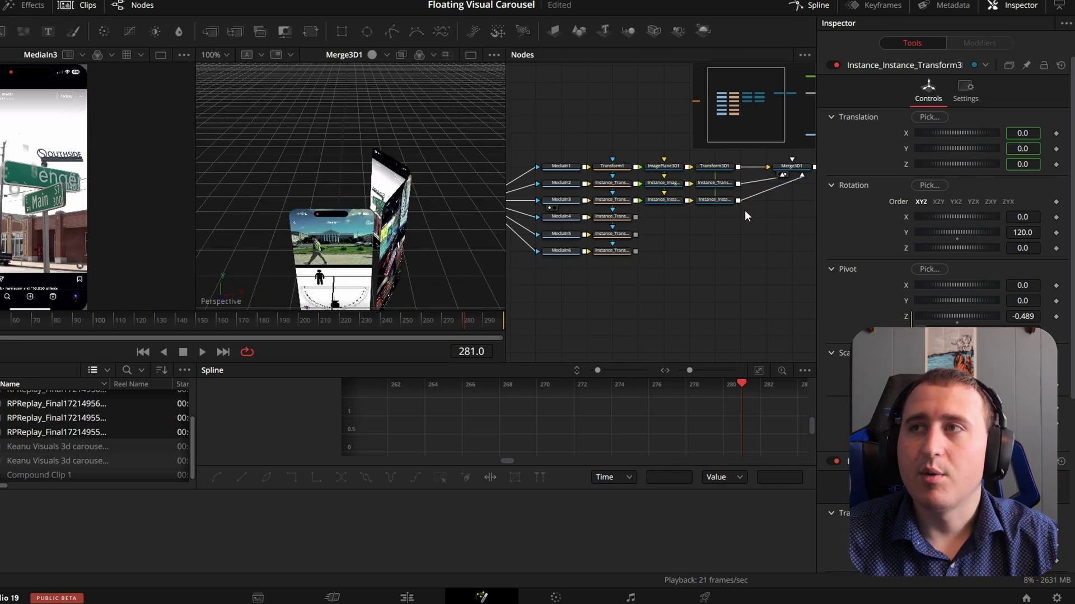
Paste instances of MediaIn3's Image Plane 3D and Transform 3D nodes into MediaIn4's row.
drag(746, 207, 665, 200)
click(666, 217)
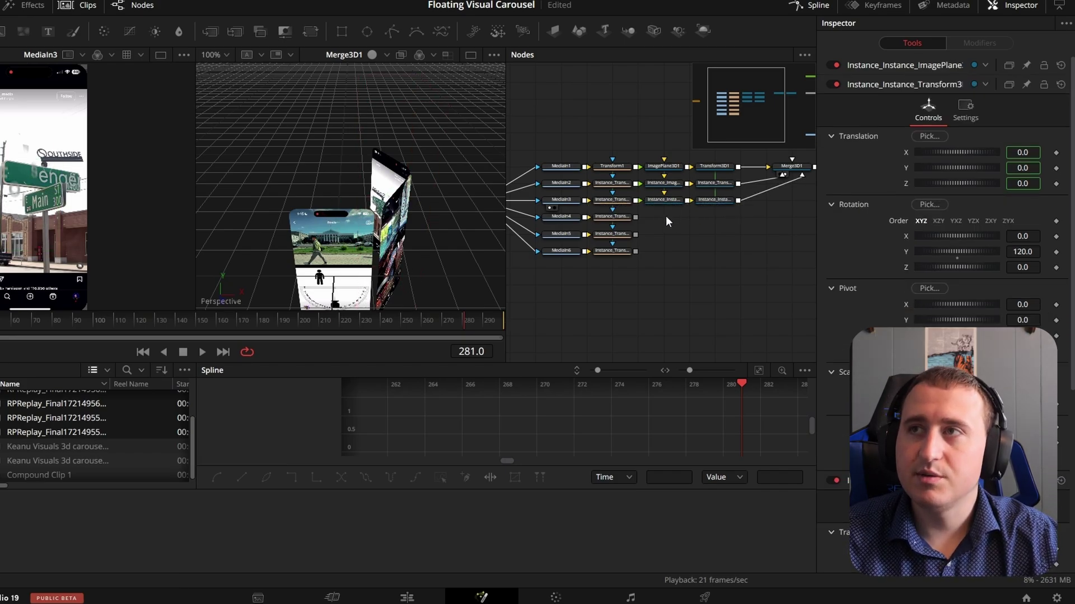
key(ctrl+shift+v)
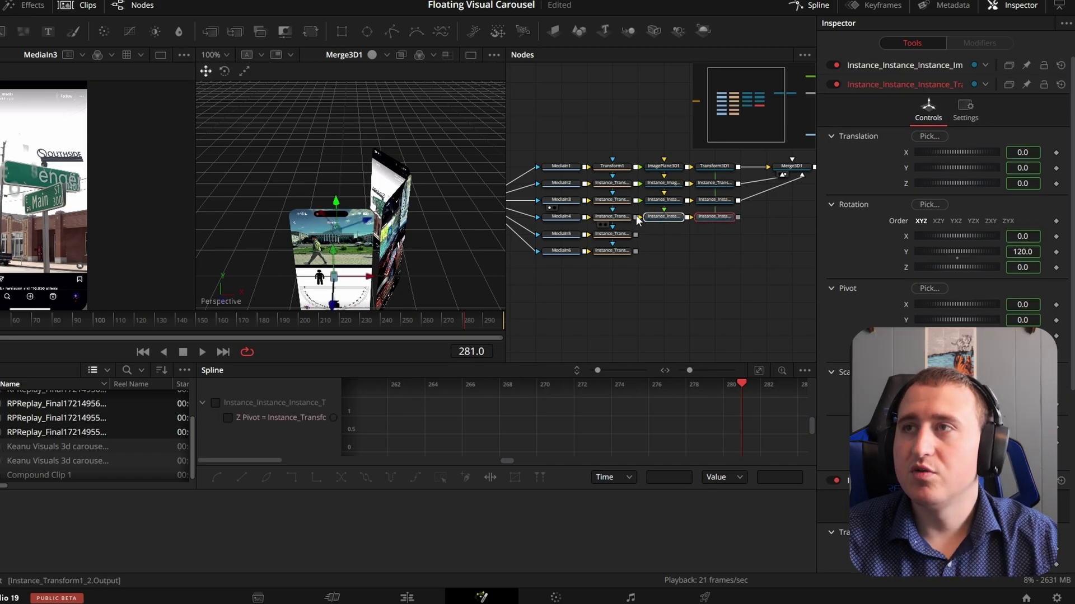
Deinstance the rotation and pivot groups of the Transform 3D instance in MediaIn4's row.
click(719, 218)
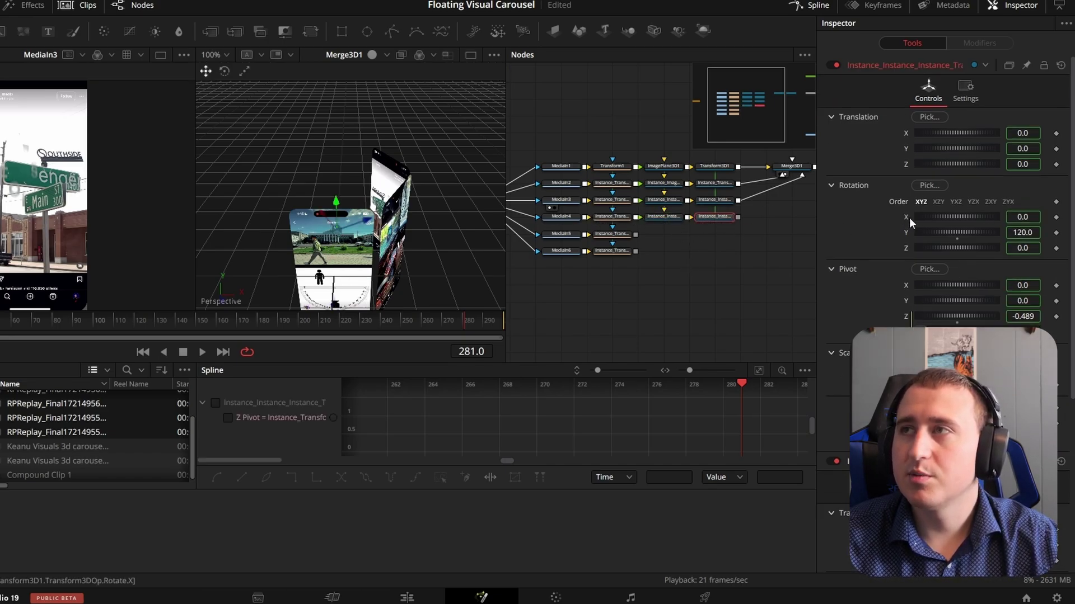
right_click(905, 295)
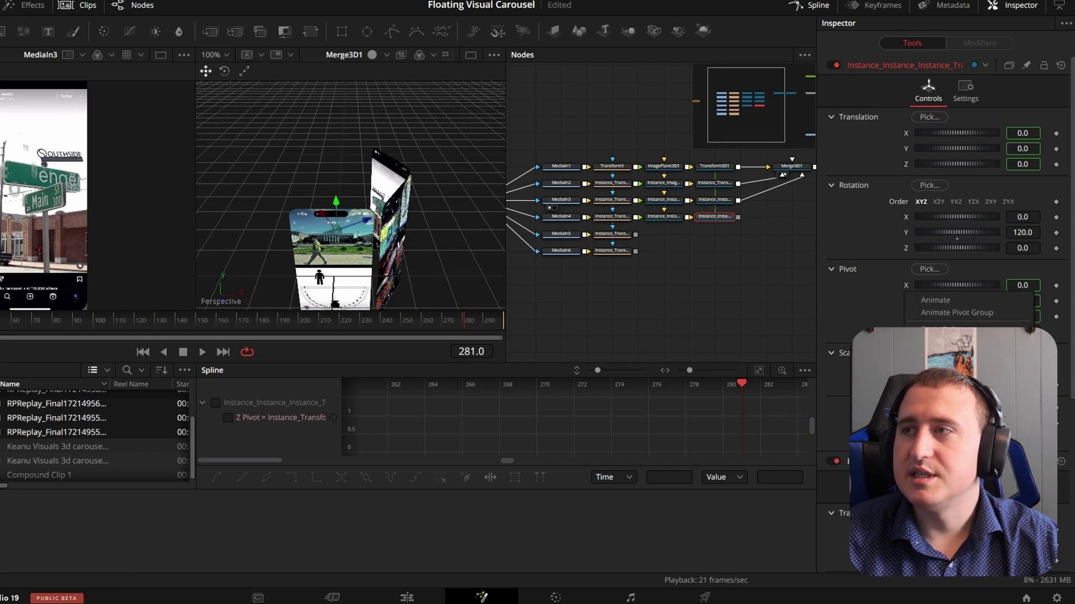
click(953, 404)
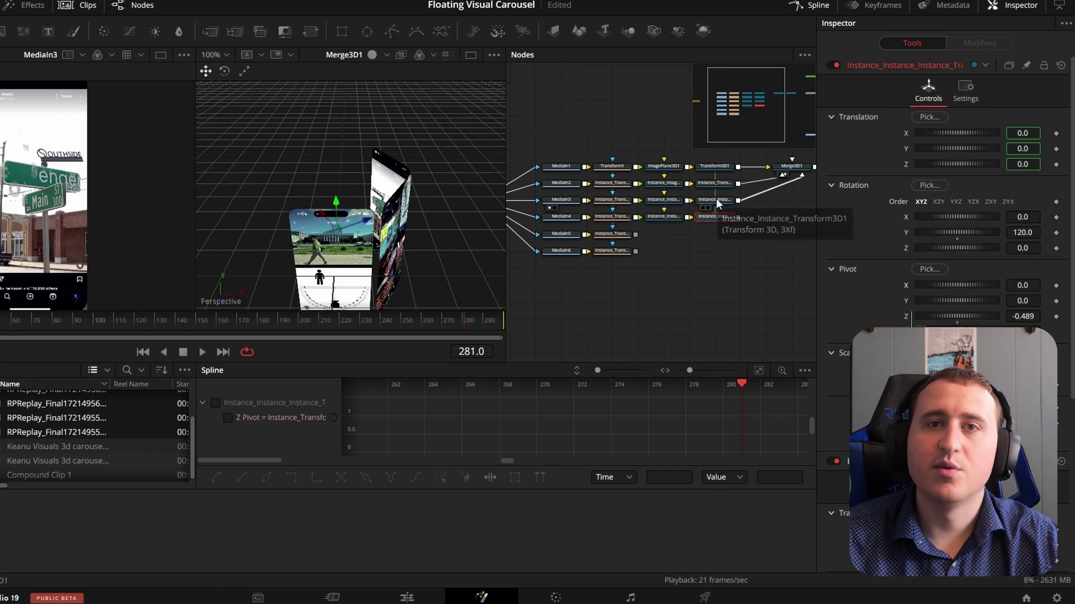
Unpin Instance_Transform3D1's controls and link the Z pivot of MediaIn4's Transform 3D instance to that of MediaIn3's with an expression.
ctrl+click(717, 199)
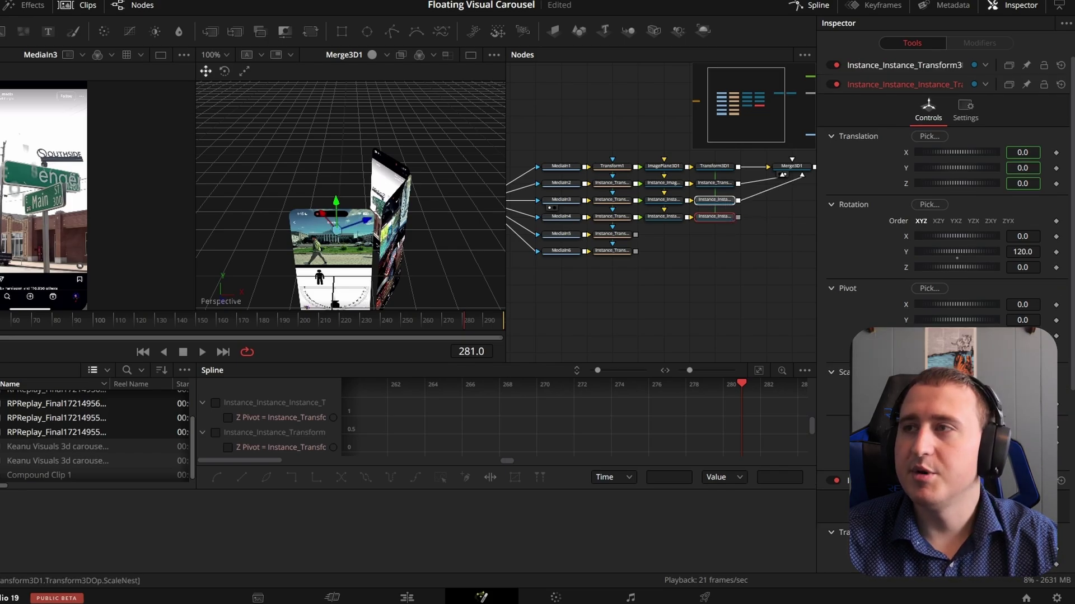
scroll(1034, 278, down, 4)
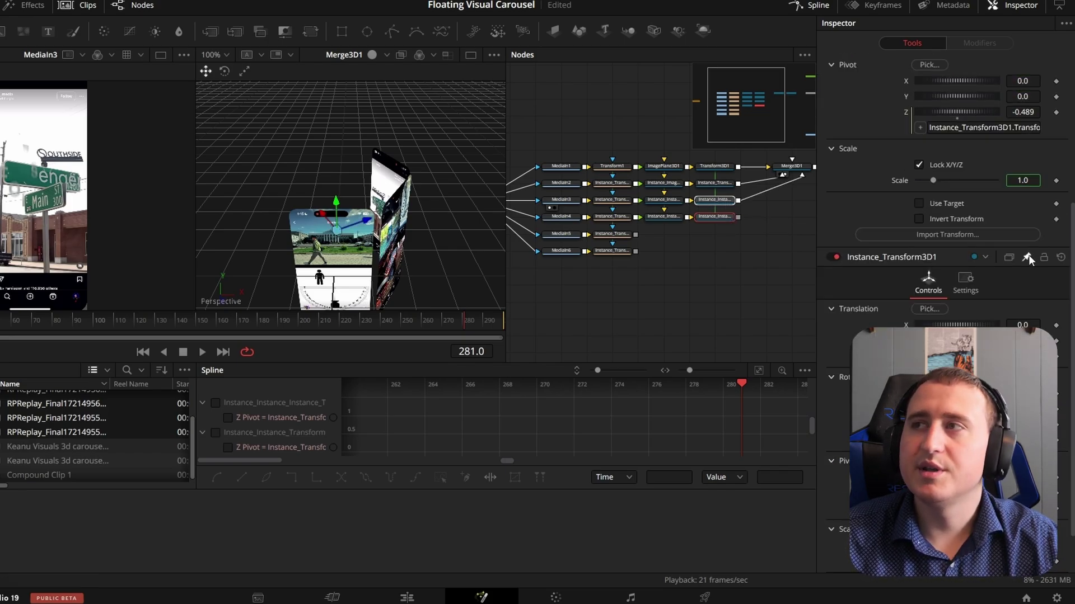
click(769, 234)
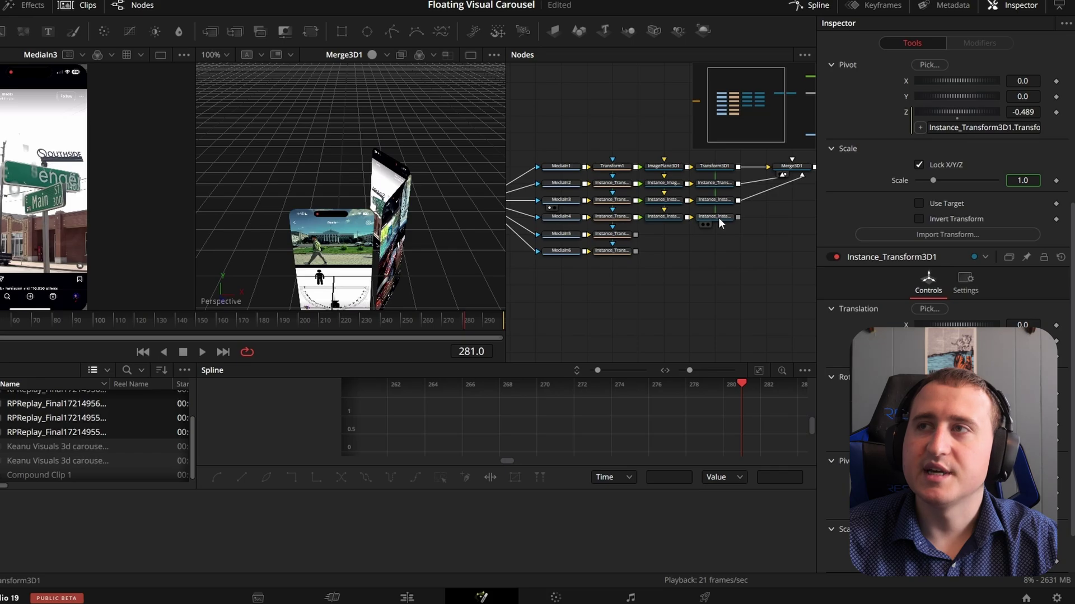
click(718, 216)
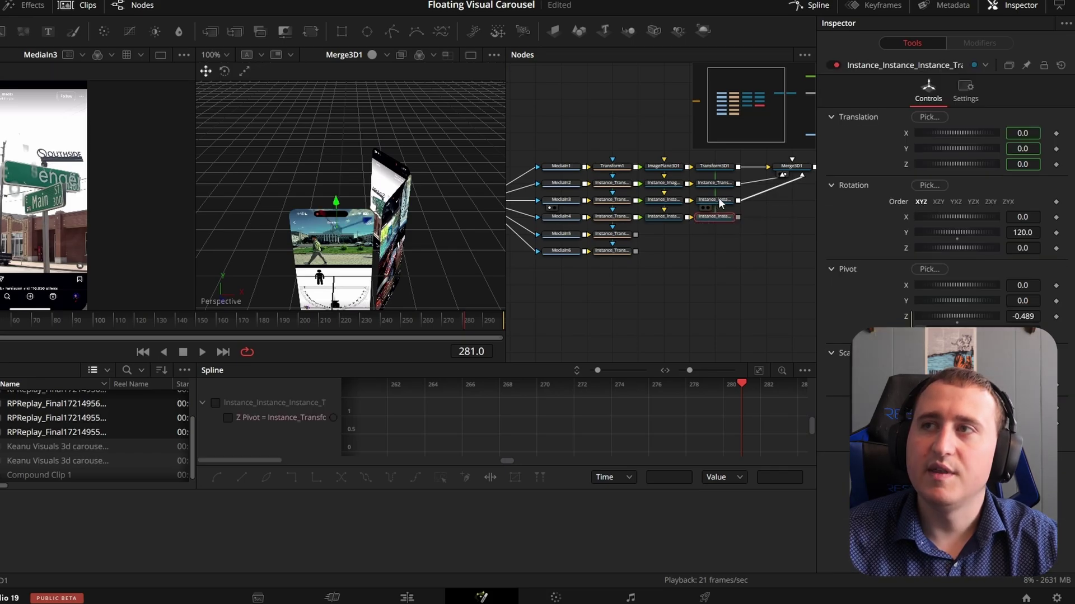
ctrl+click(719, 199)
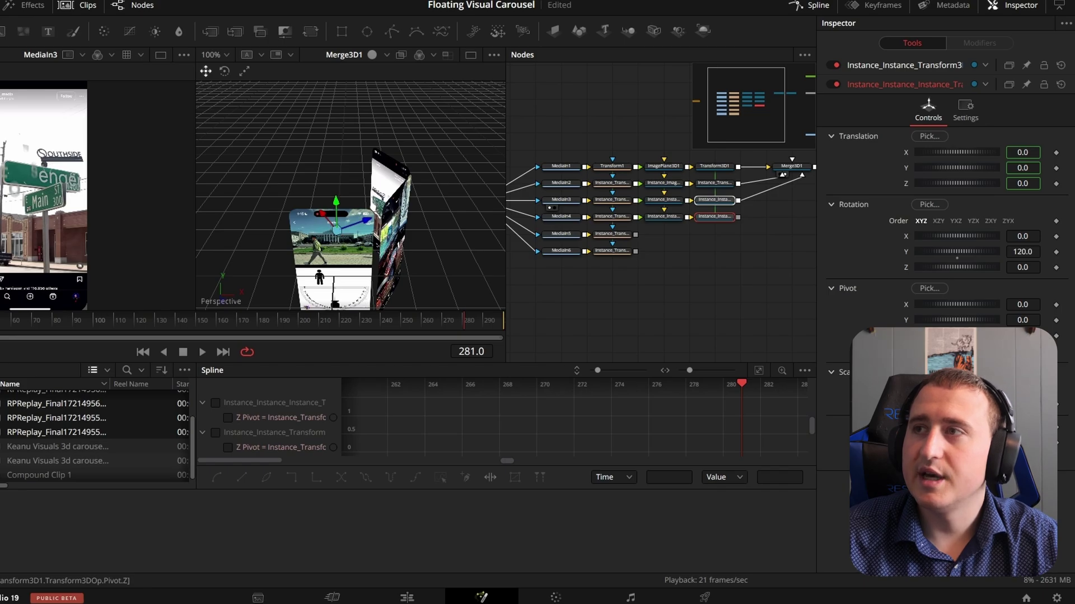
click(907, 65)
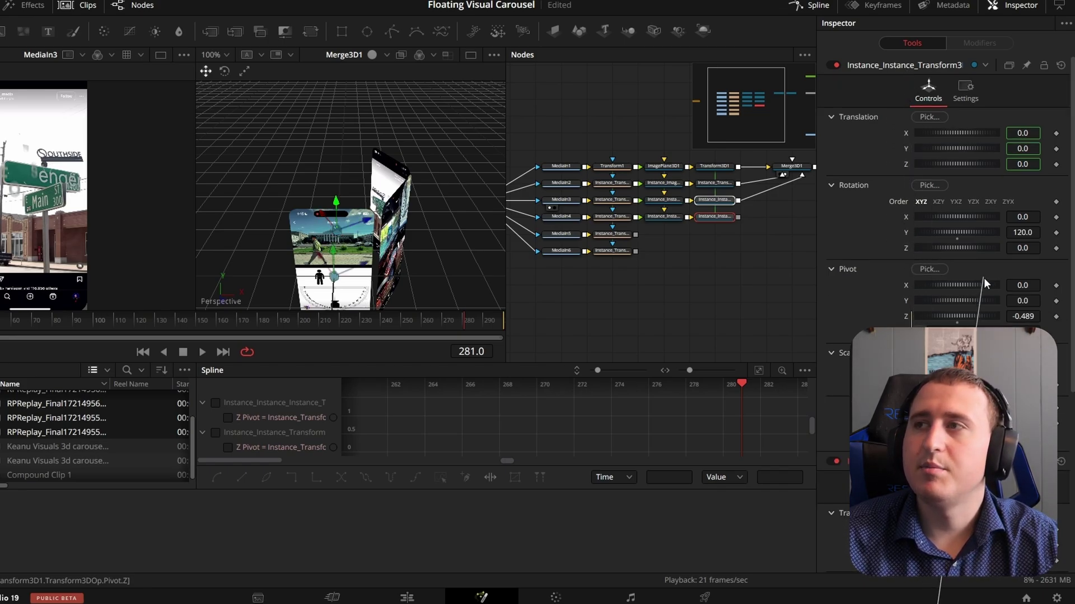
click(714, 216)
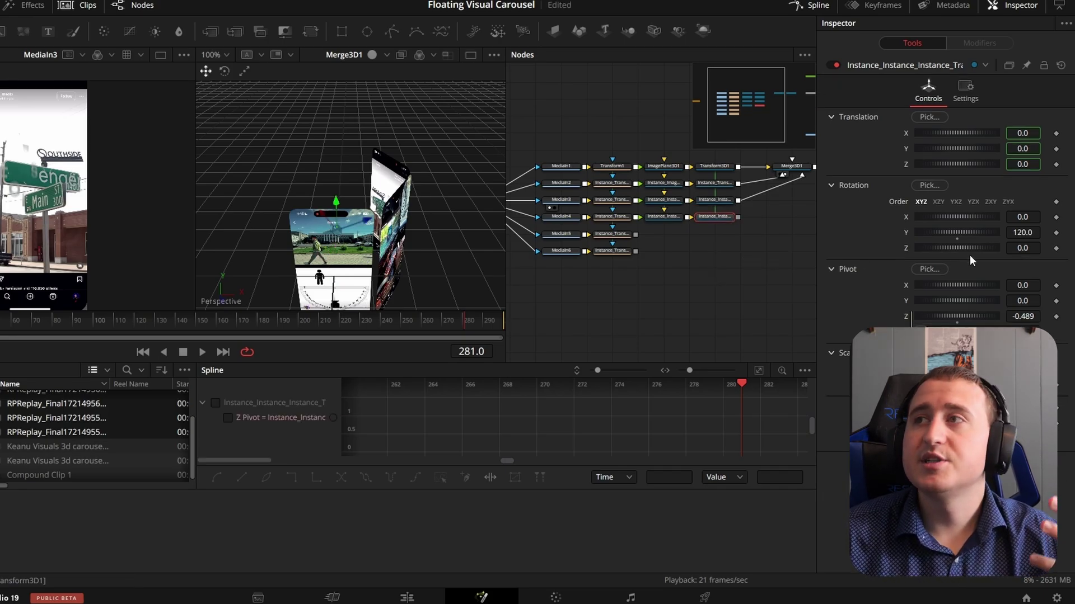
Set the Y rotation of MediaIn4's Transform 3D instance to 120.0+60, giving 180, and connect its output to Merge3D1.
click(1035, 231)
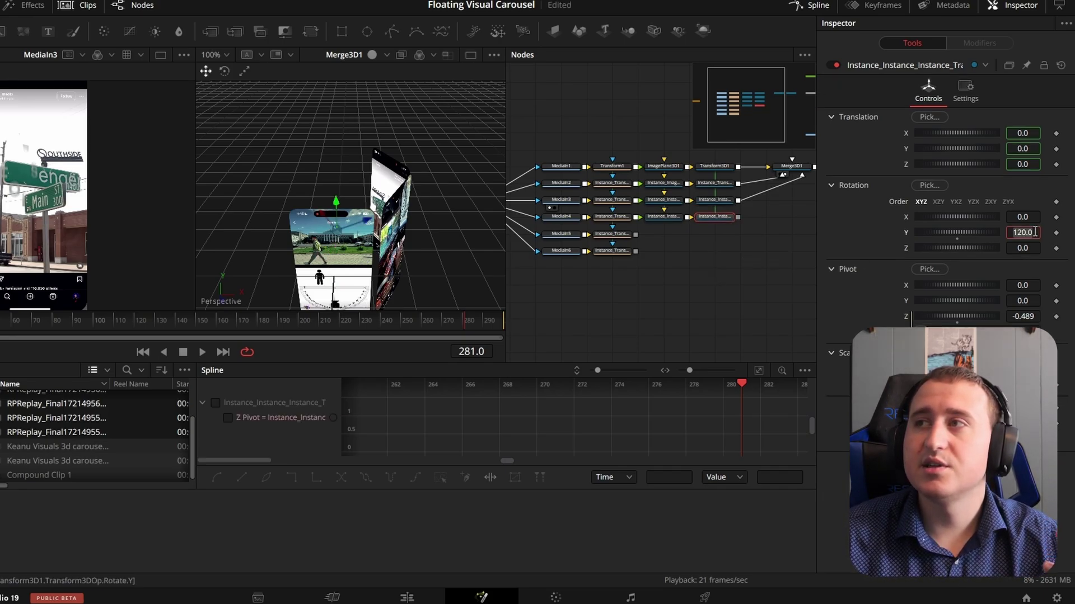
text(+)
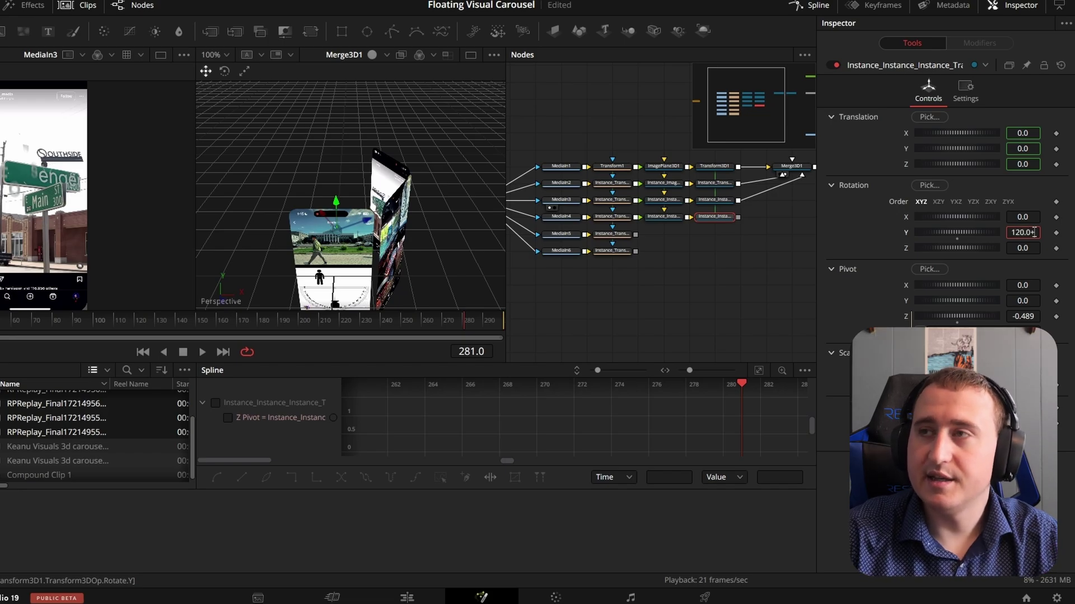
text(60)
key(Tab)
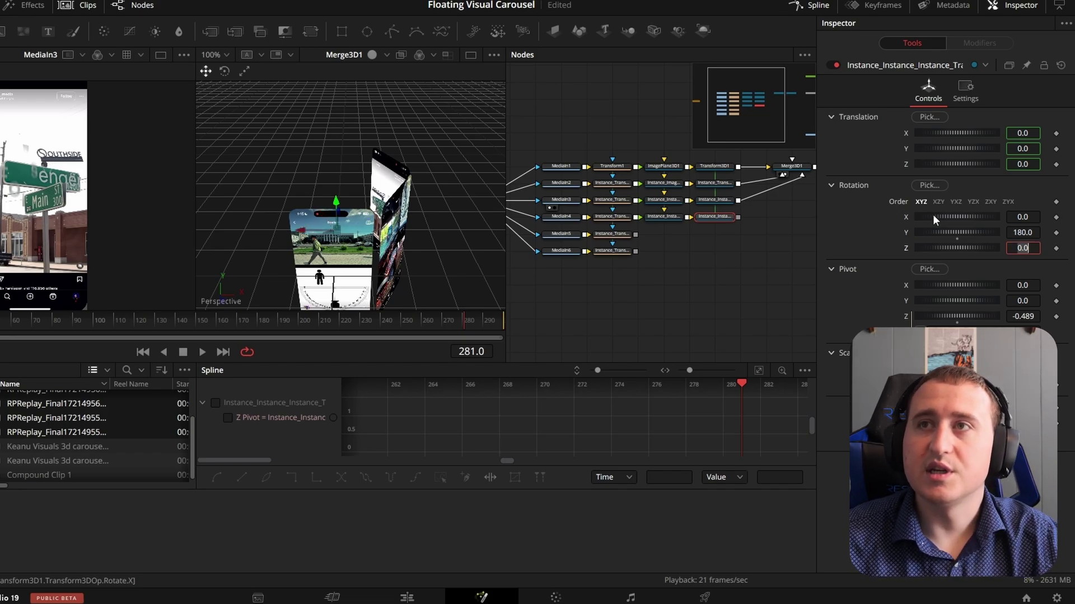
click(680, 281)
drag(738, 217, 804, 175)
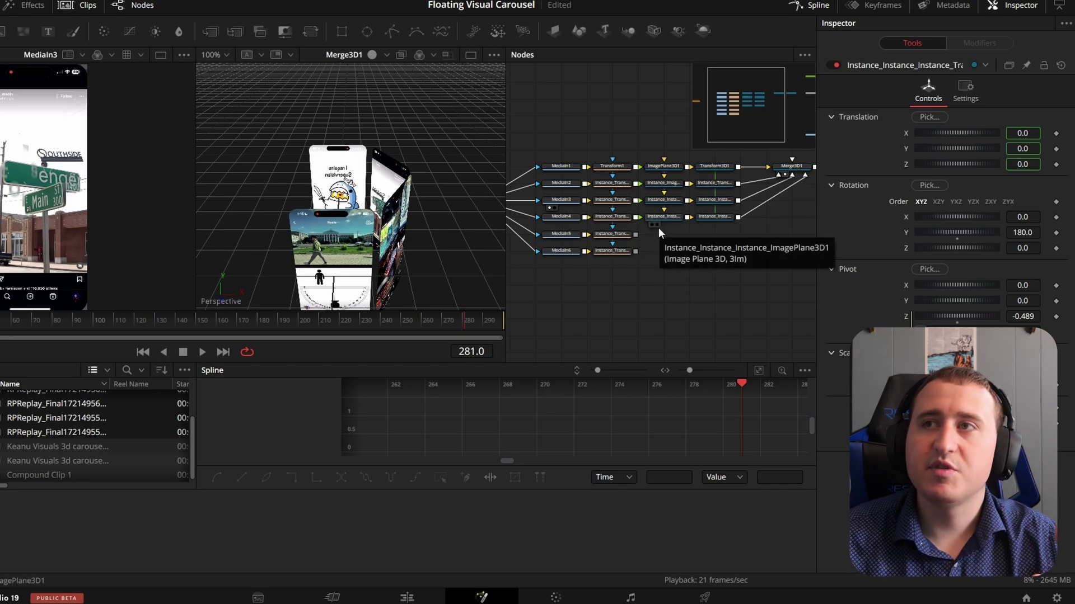
Set the Y rotation of MediaIn5's Transform 3D instance to 180.0+60, giving 240.
click(1034, 232)
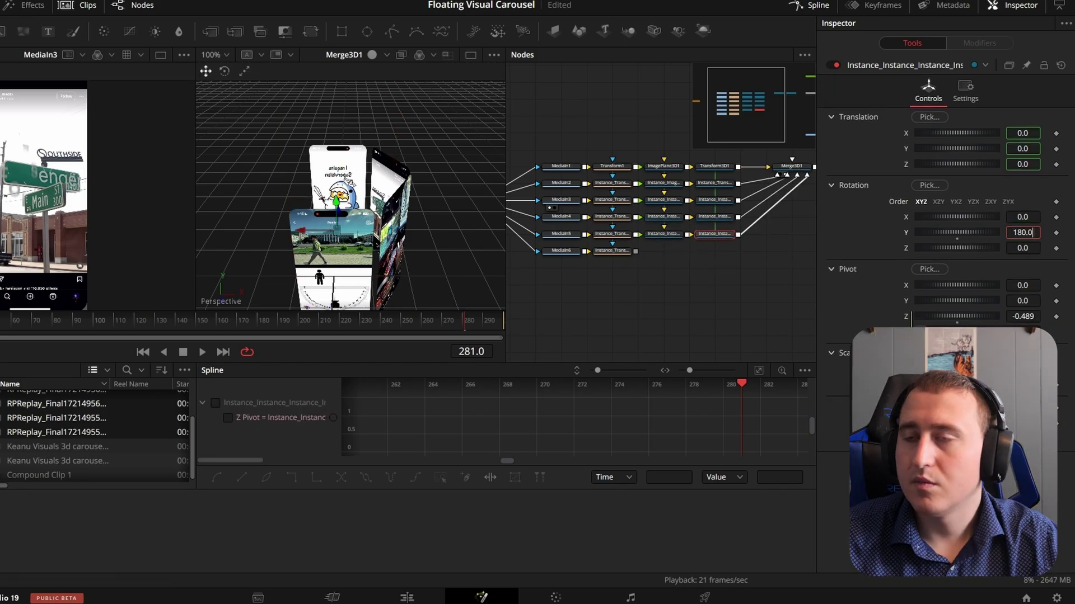
text(+60)
key(Tab)
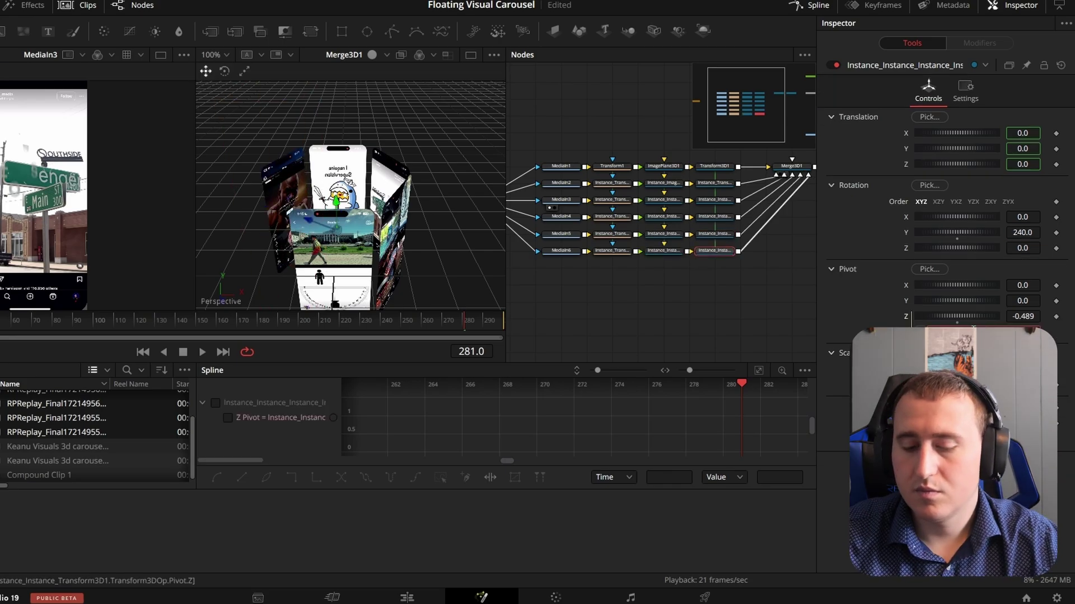
Set the Y rotation of MediaIn6's Transform 3D instance to 240.0+60, giving 300.
click(1034, 232)
text(+60)
key(Tab)
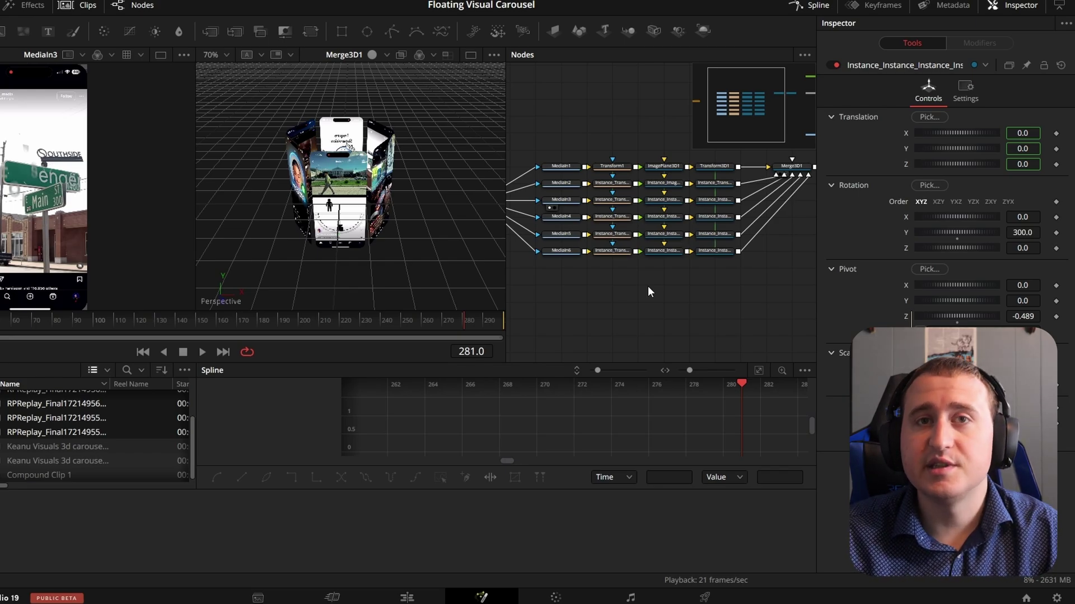
Examine the six-screen carousel in the 3D view and the Transform 3D instance settings in MediaIn2's and MediaIn3's rows.
scroll(366, 157, up, 5)
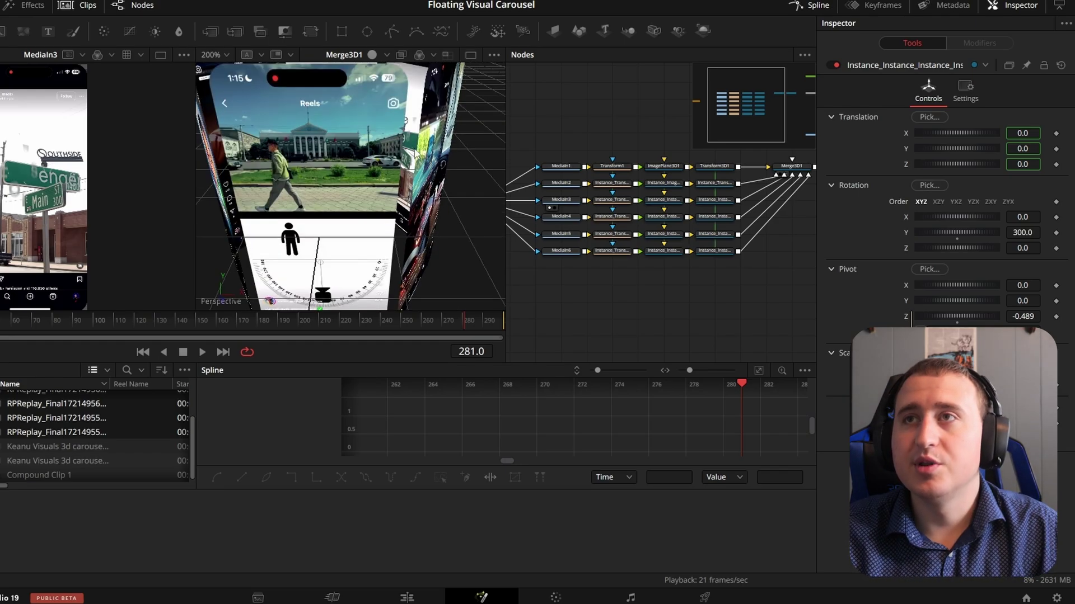
scroll(365, 199, down, 3)
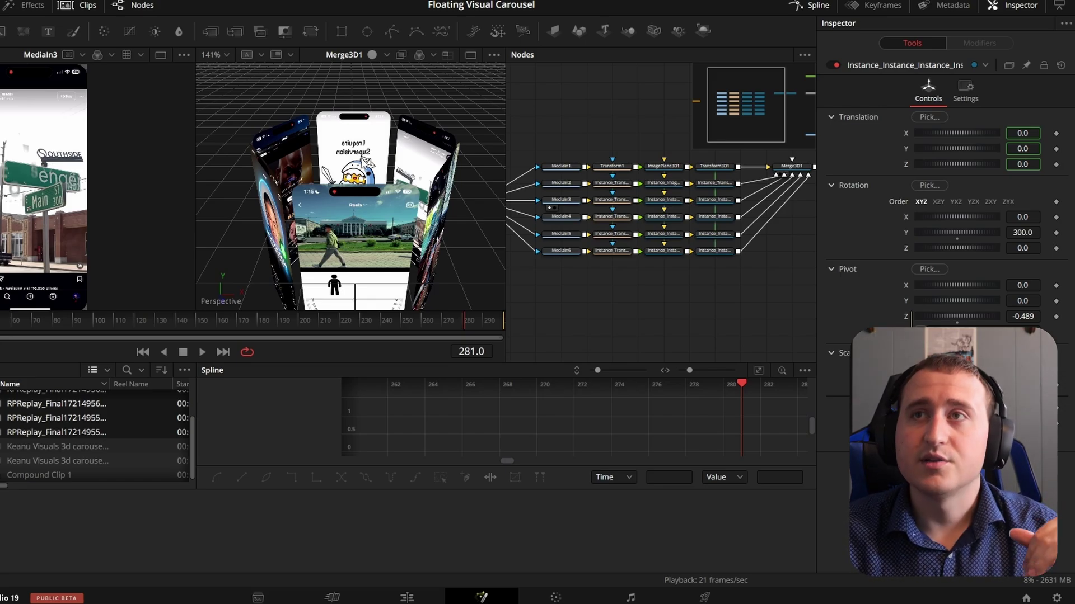
drag(377, 203, 377, 97)
drag(615, 149, 636, 151)
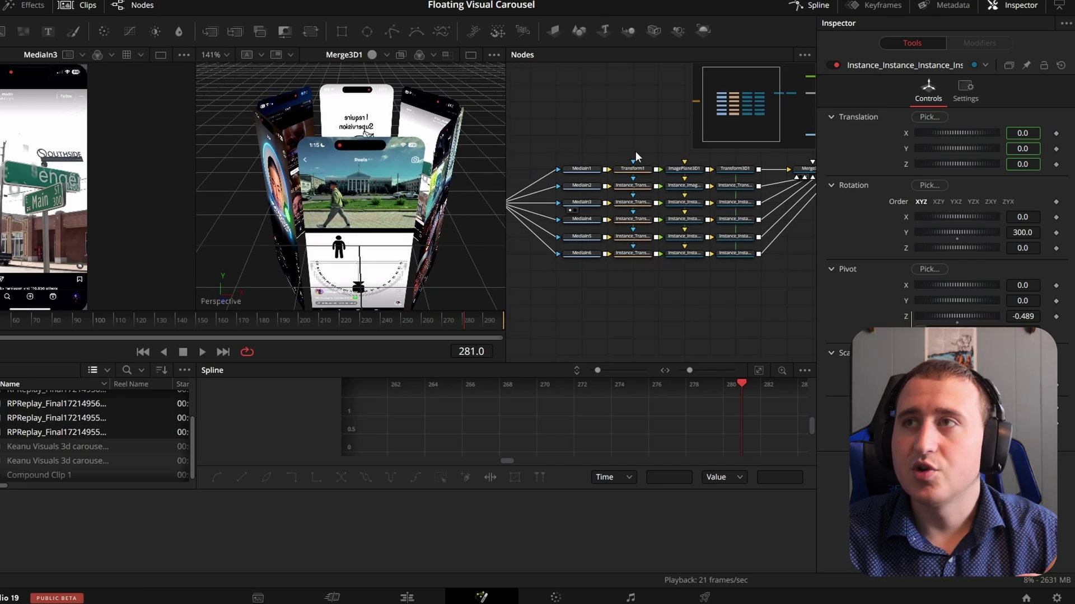
click(740, 186)
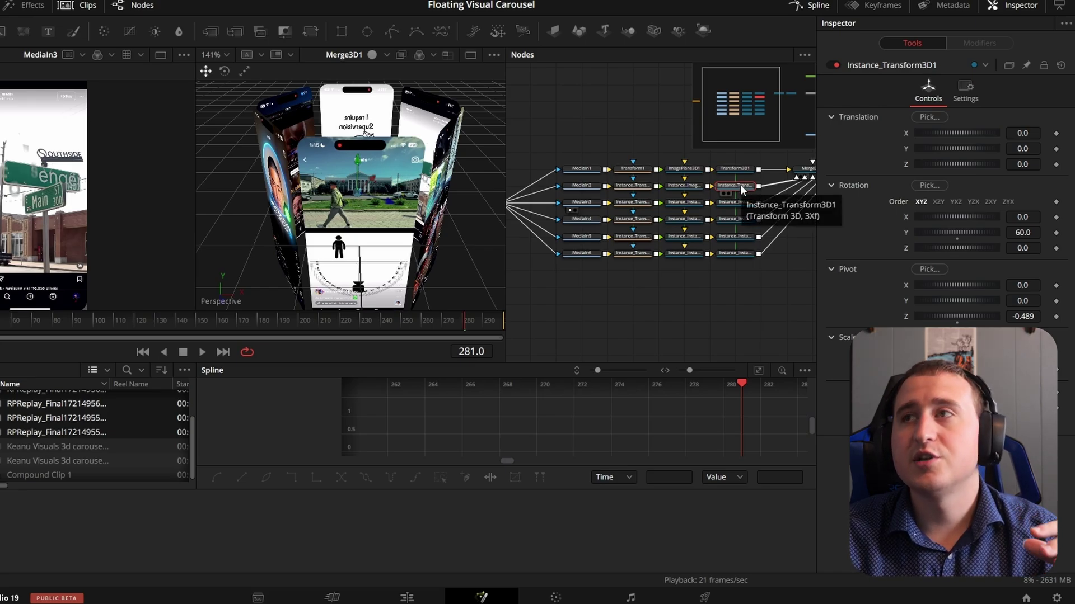
click(738, 202)
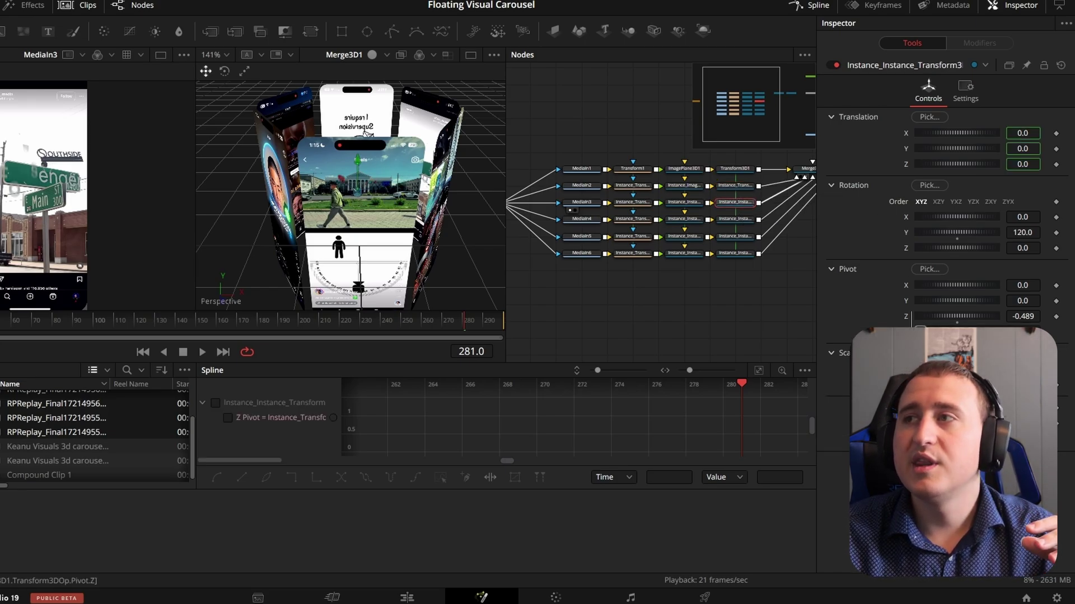
Vary the Z pivot of Instance_Transform3D1 in MediaIn2's row to test the carousel spacing, settling on -0.494.
click(738, 185)
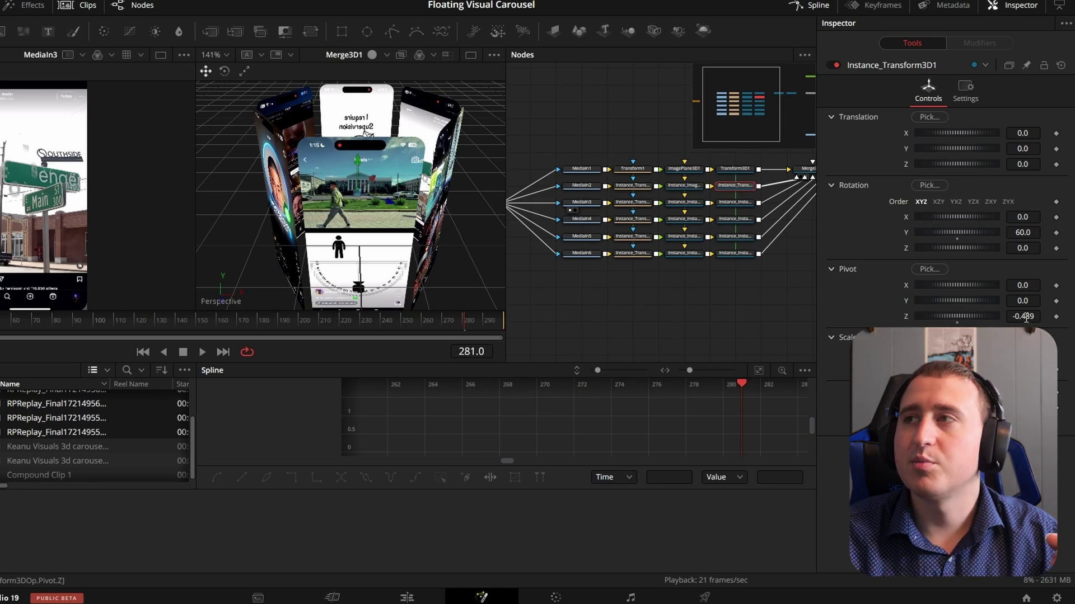
drag(1022, 318, 997, 317)
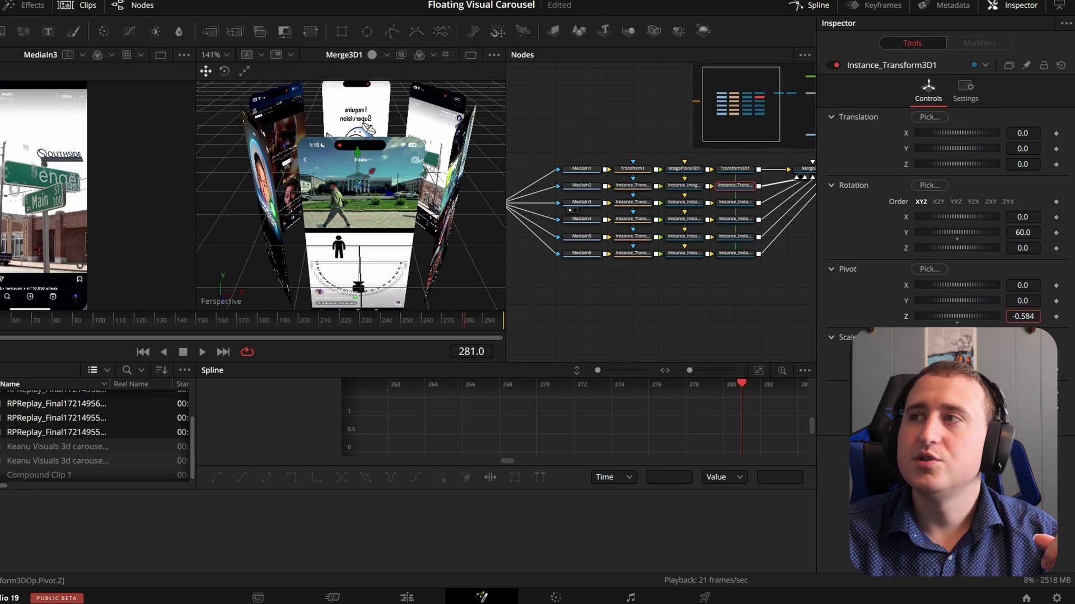
drag(997, 318, 1007, 318)
click(719, 312)
Set MediaIn1's Hold First Frame to 30 and trim the clip's in point to frame 504.
drag(721, 289, 659, 296)
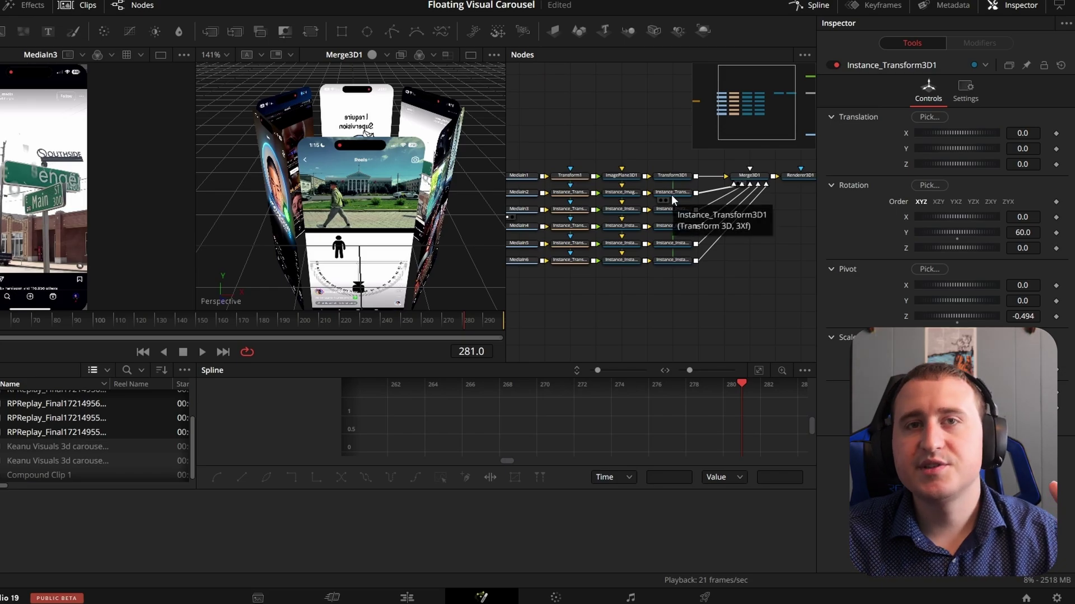
drag(521, 199, 619, 194)
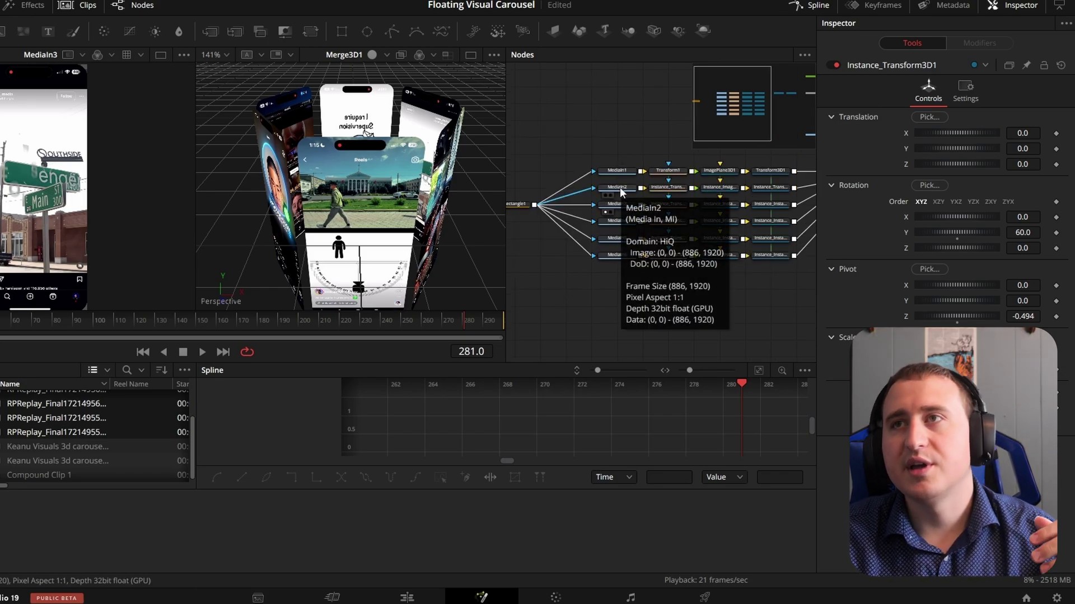
click(619, 187)
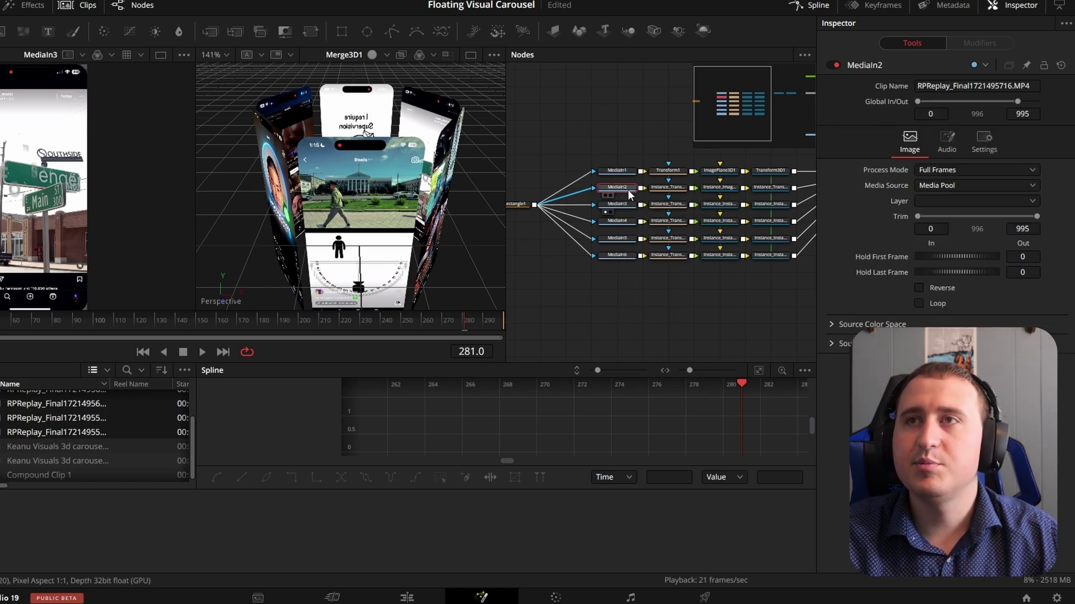
click(618, 170)
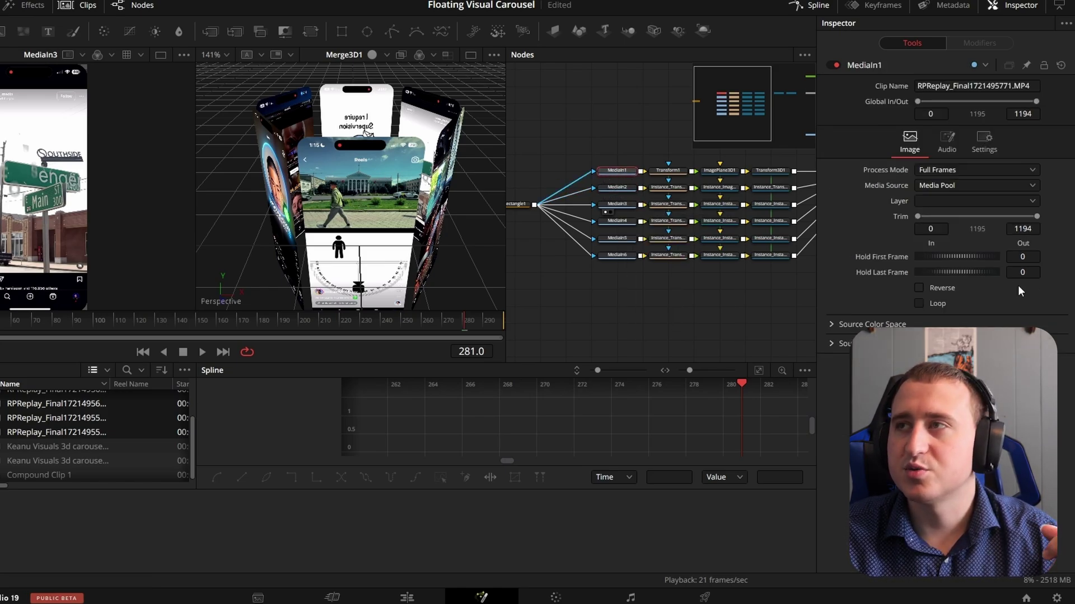
click(1022, 257)
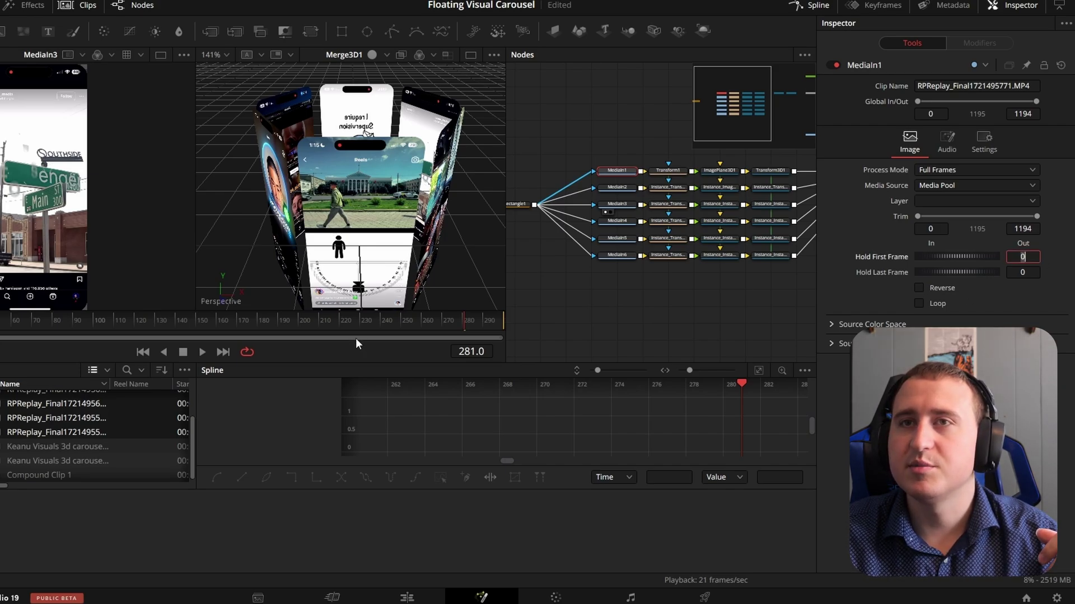
drag(6, 323, 0, 322)
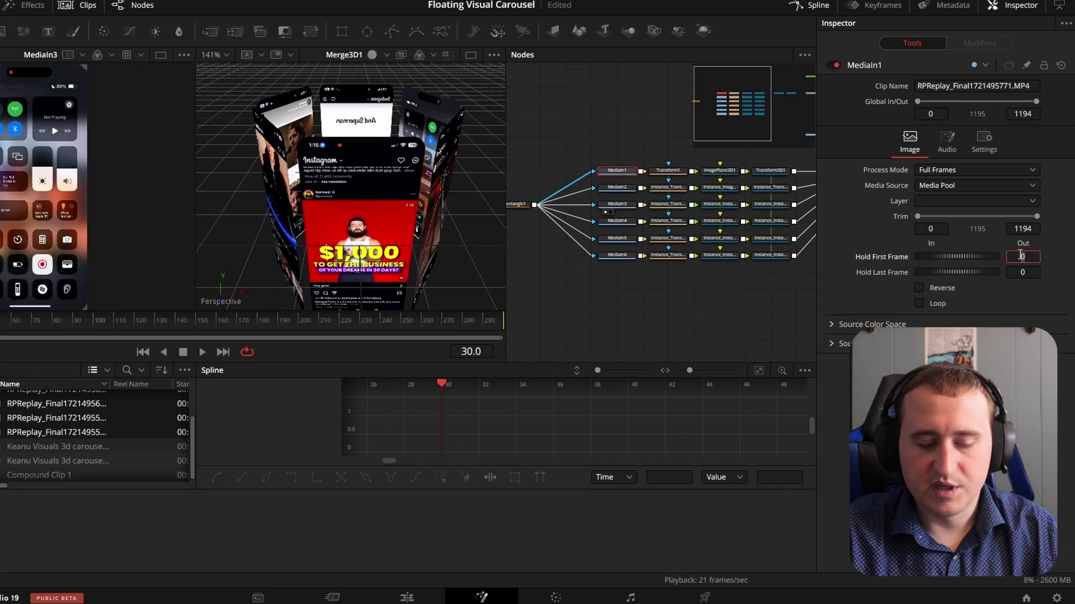
key(Tab)
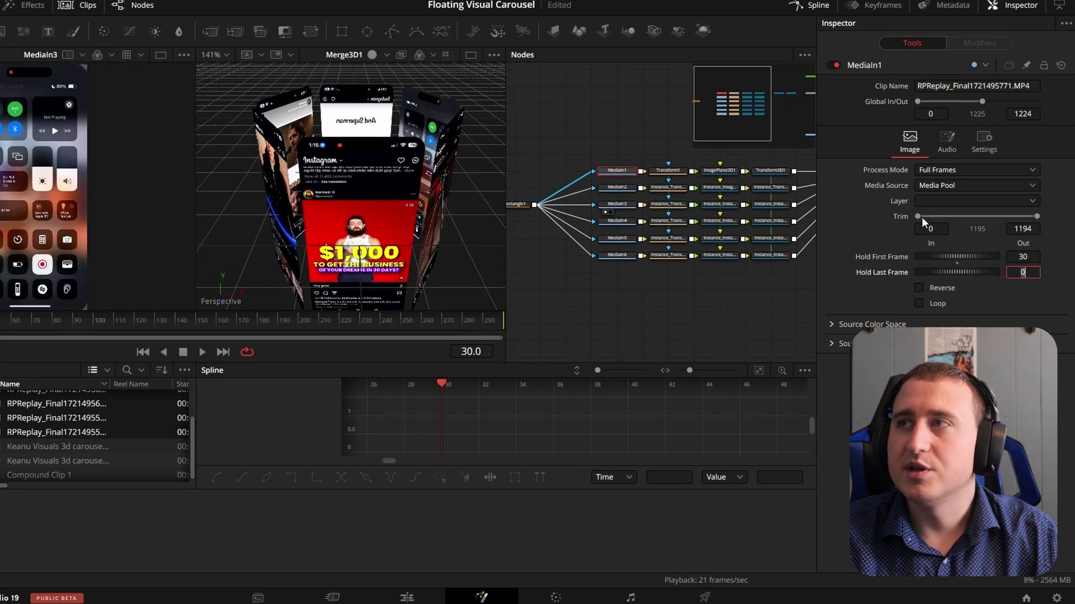
drag(920, 216, 964, 216)
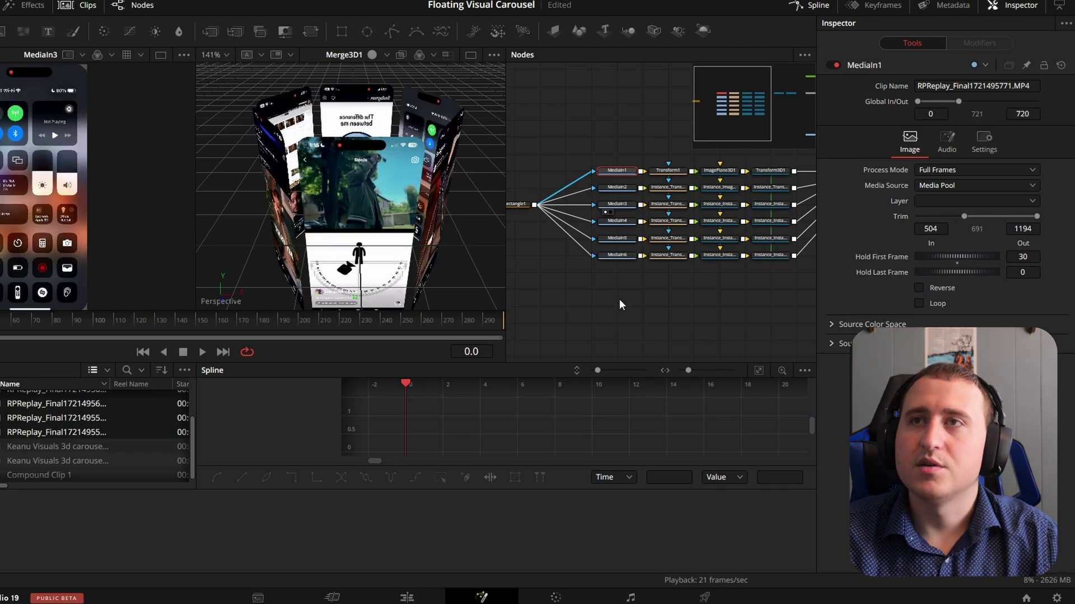
click(614, 299)
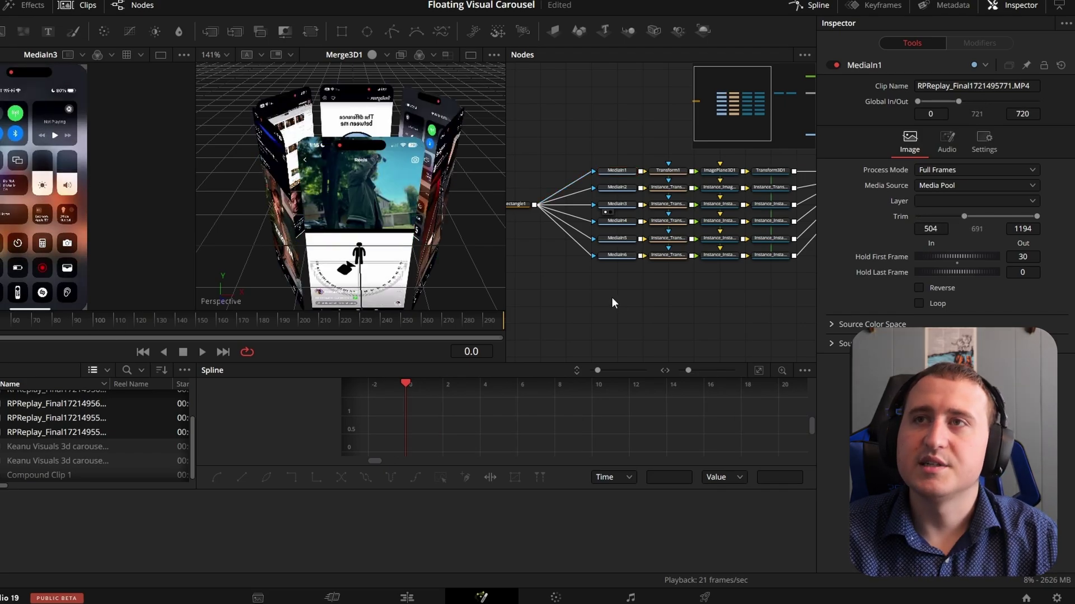
Play back the carousel in the 3D view to check the clips' timing.
drag(351, 190, 344, 163)
key(space)
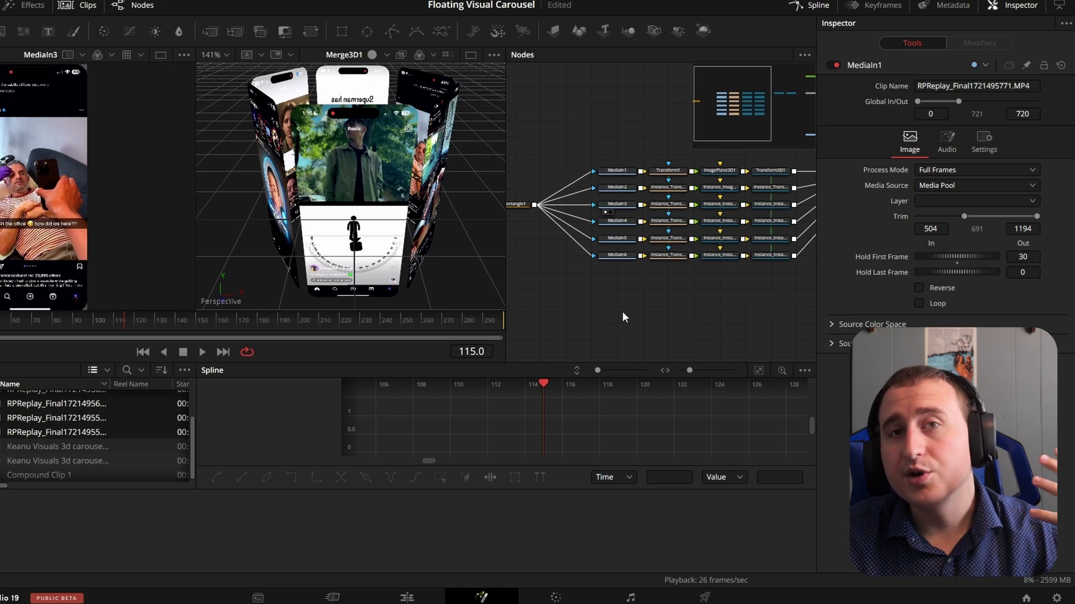
drag(625, 156, 619, 274)
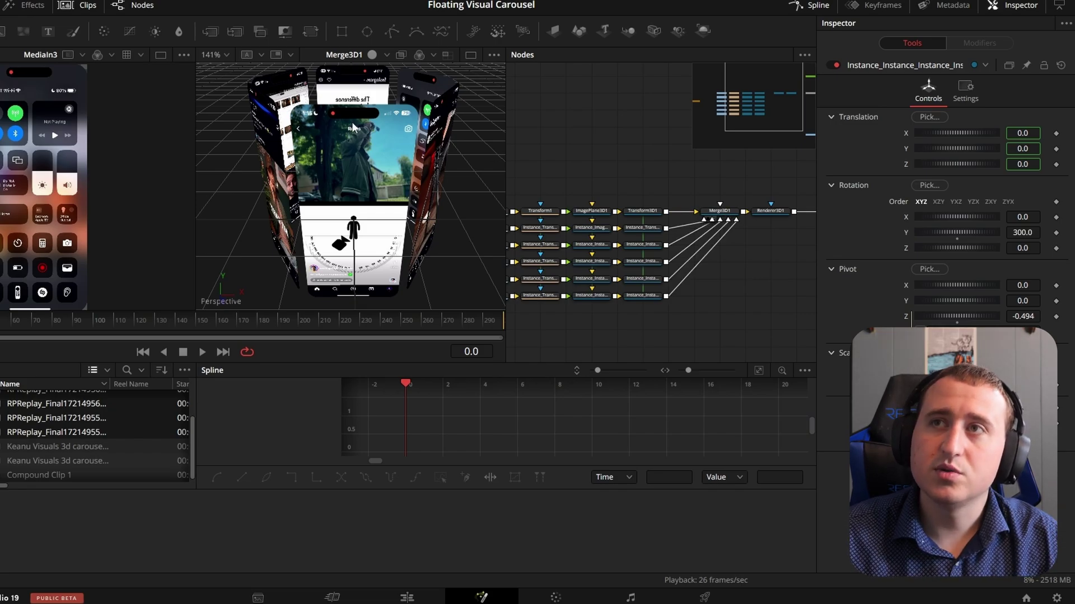
Try spinning the whole carousel with Merge3D1's Y rotation and reset the rotation to 0.
click(722, 212)
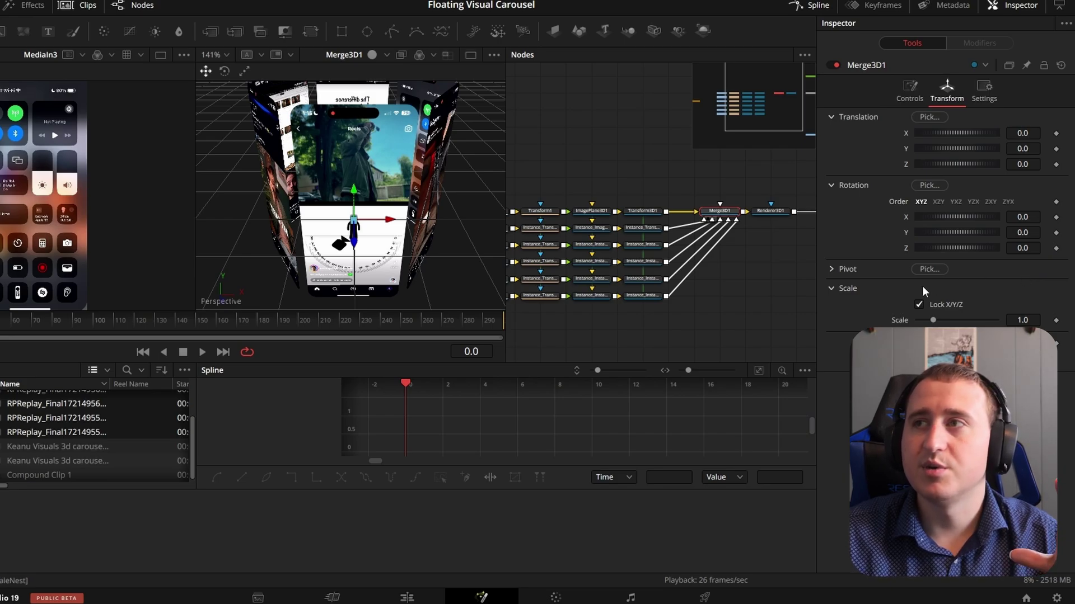
click(830, 269)
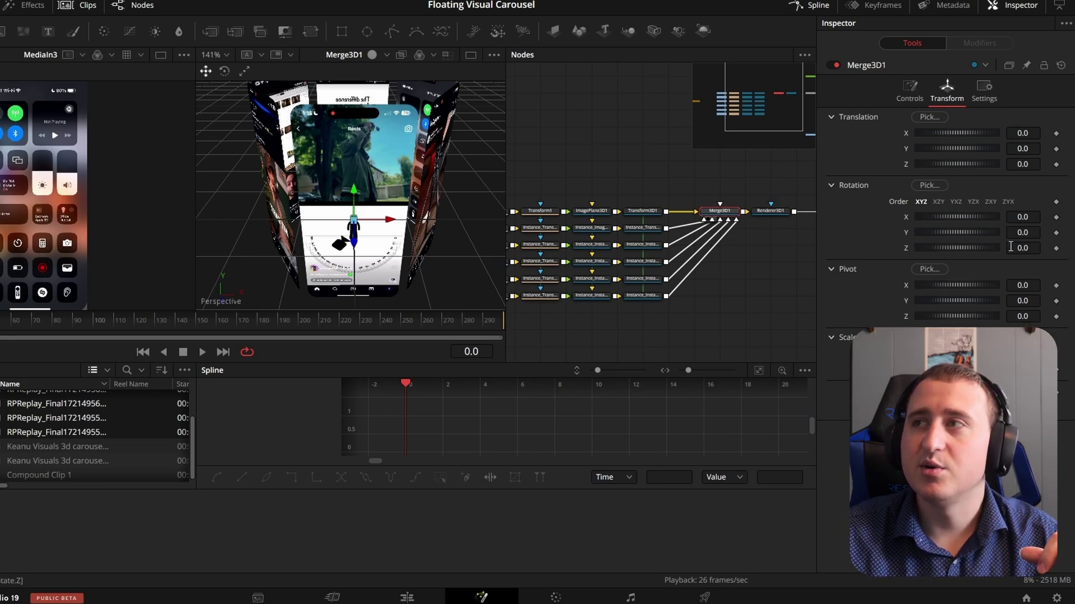
drag(1014, 232, 903, 233)
double_click(903, 233)
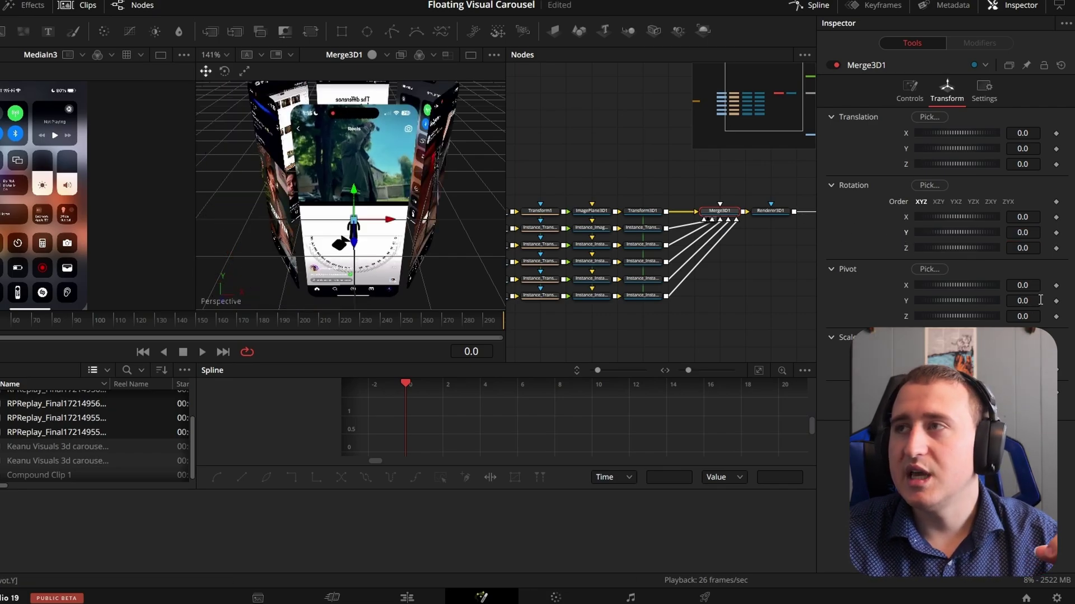
Link Merge3D1's Z pivot by expression to the Transform 3D instance in MediaIn6's row, and test the Y rotation before resetting it to 0.
double_click(1022, 316)
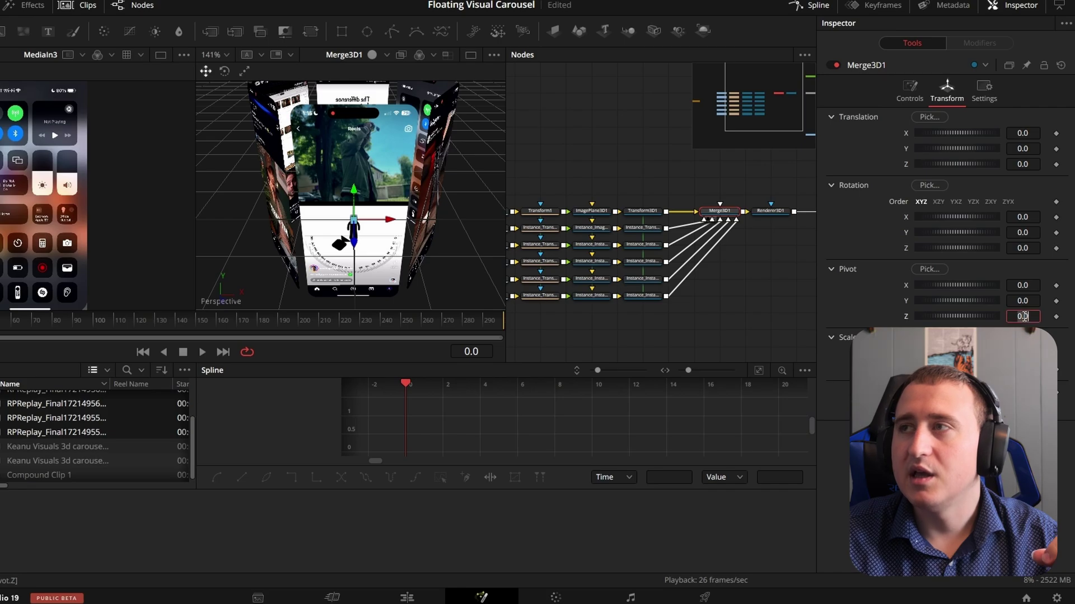
text(=)
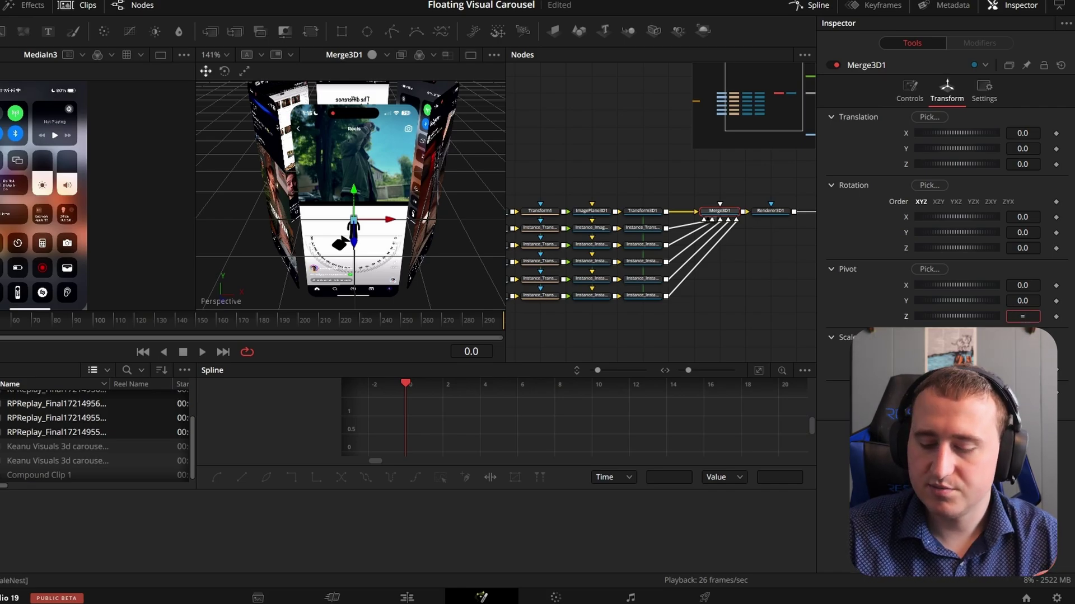
key(Return)
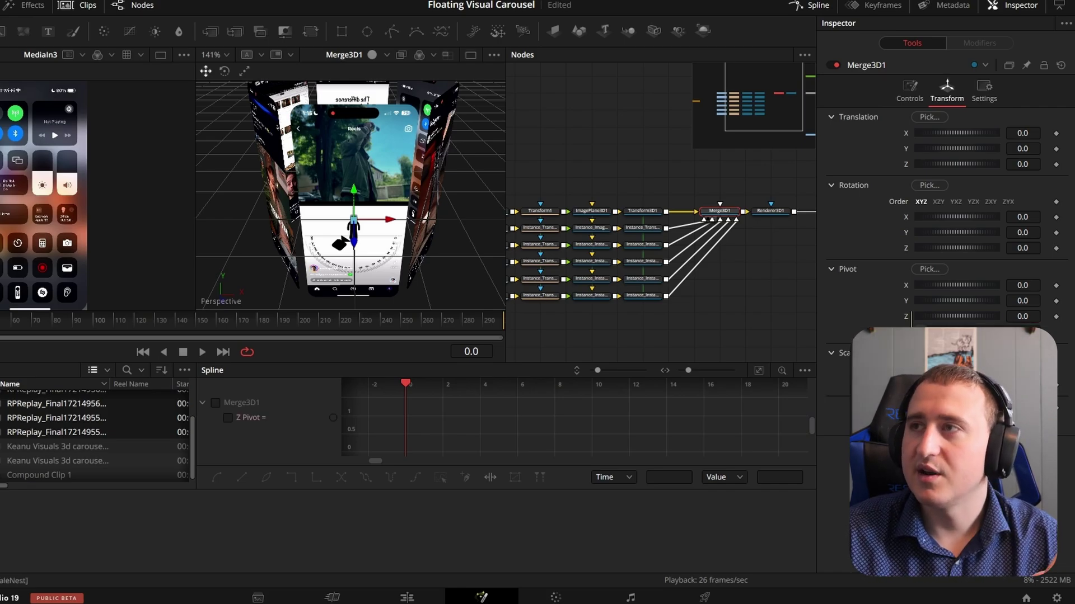
ctrl+click(648, 295)
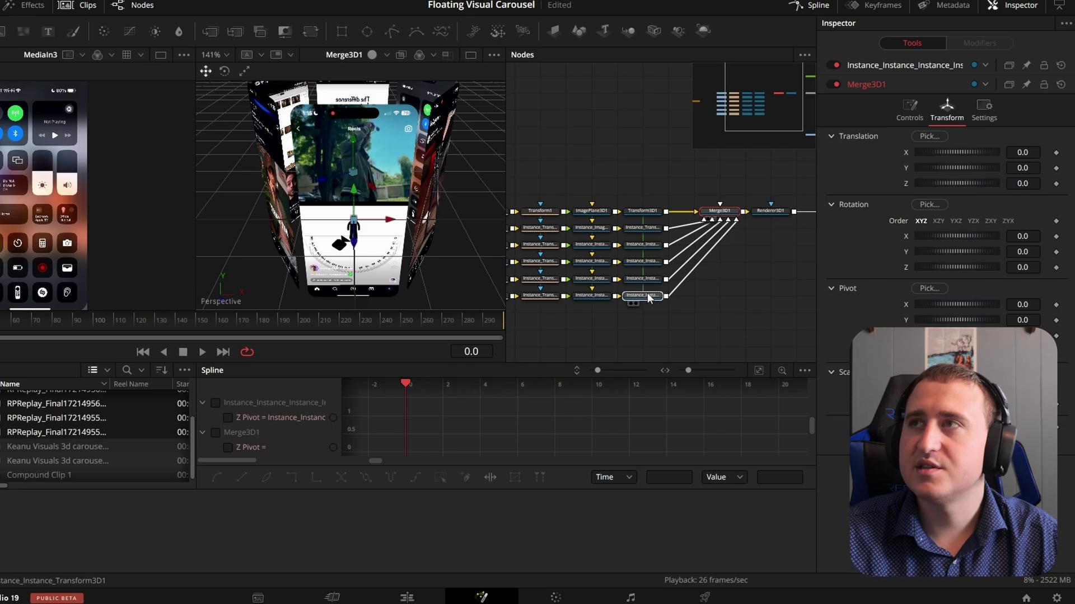
click(931, 63)
drag(1027, 318, 1028, 316)
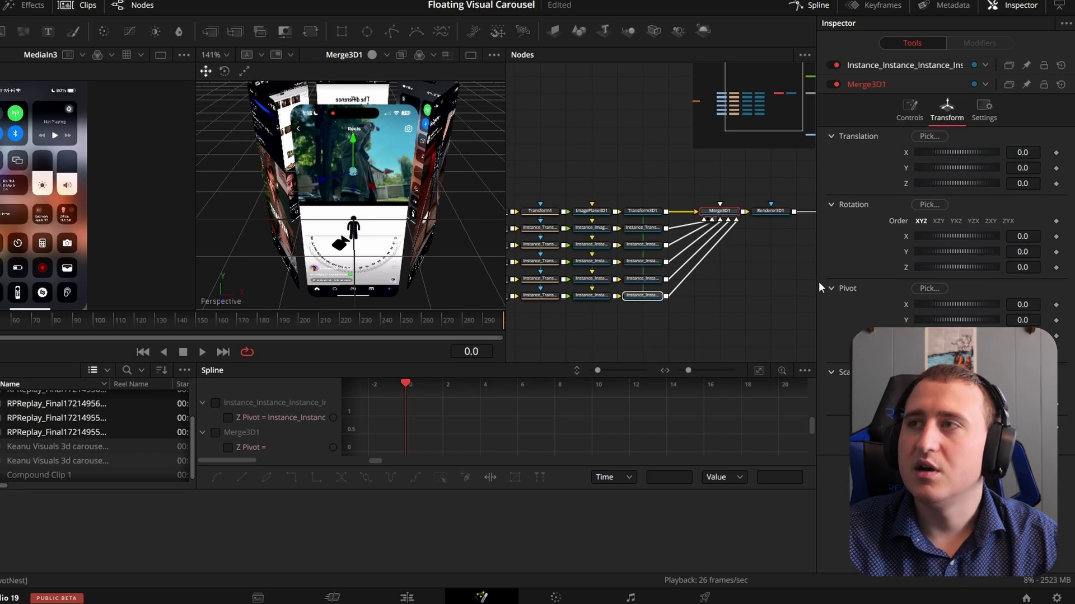
click(739, 284)
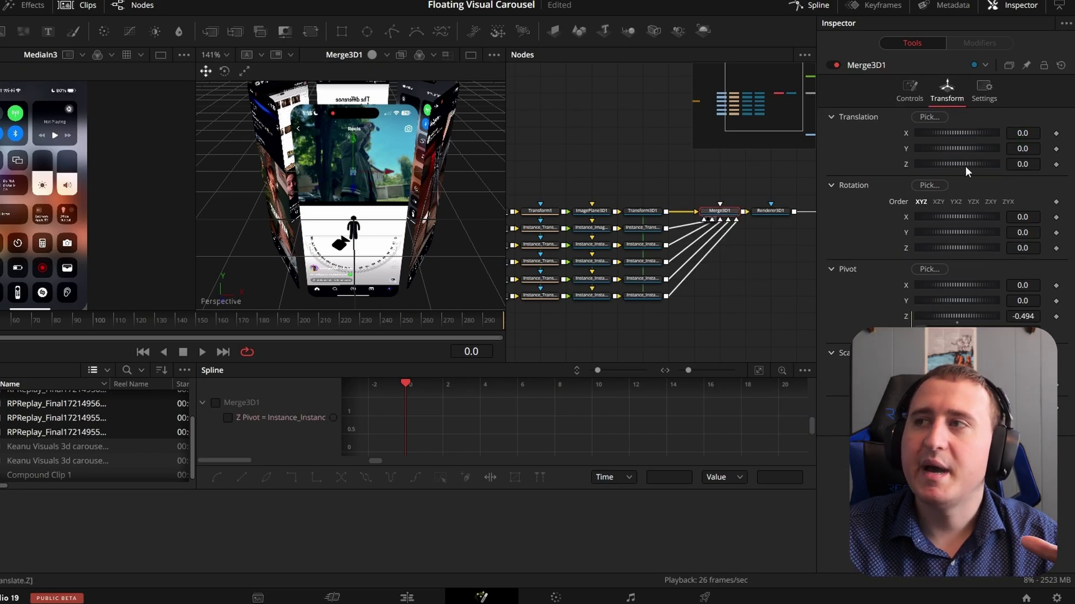
mouse_move(1018, 235)
mouse_down()
mouse_move(1068, 234)
mouse_move(1019, 233)
mouse_up()
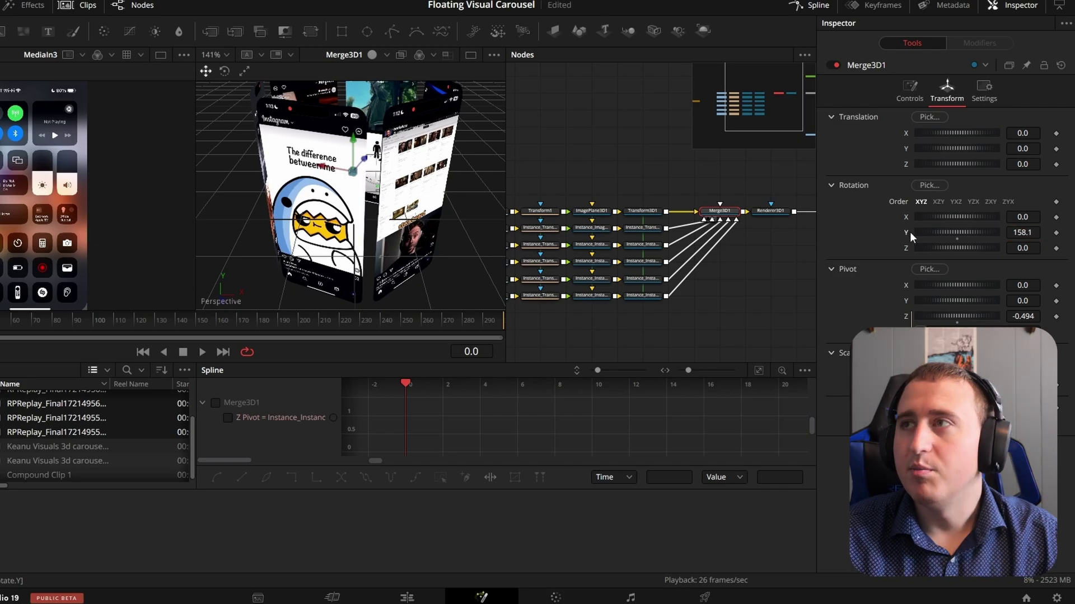
double_click(907, 230)
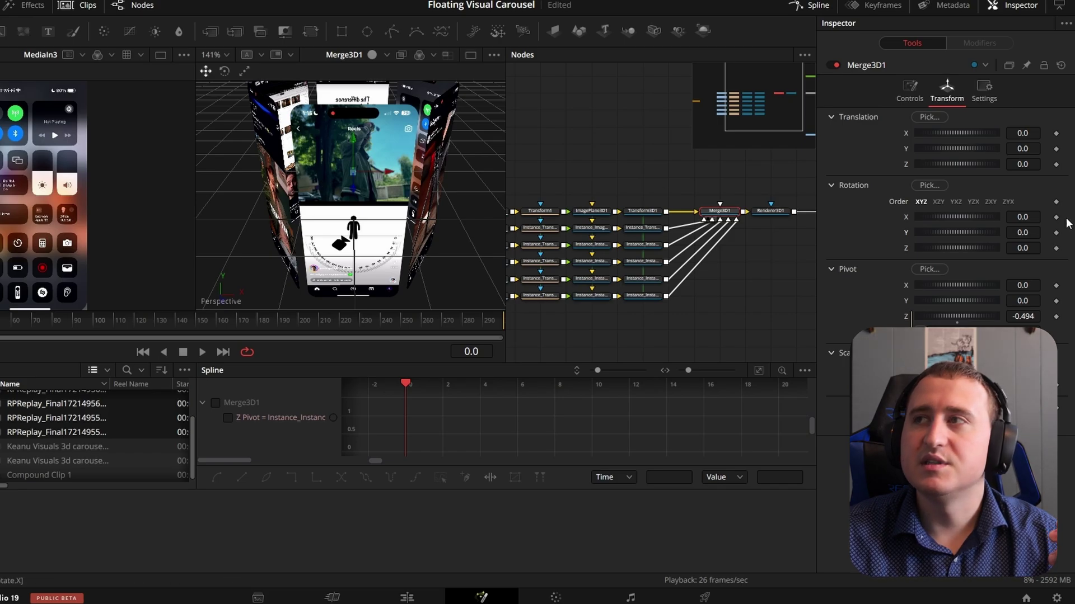
Keyframe Merge3D1's Y rotation at 0 on frame 0 and at 60 on frame 30.
click(1056, 233)
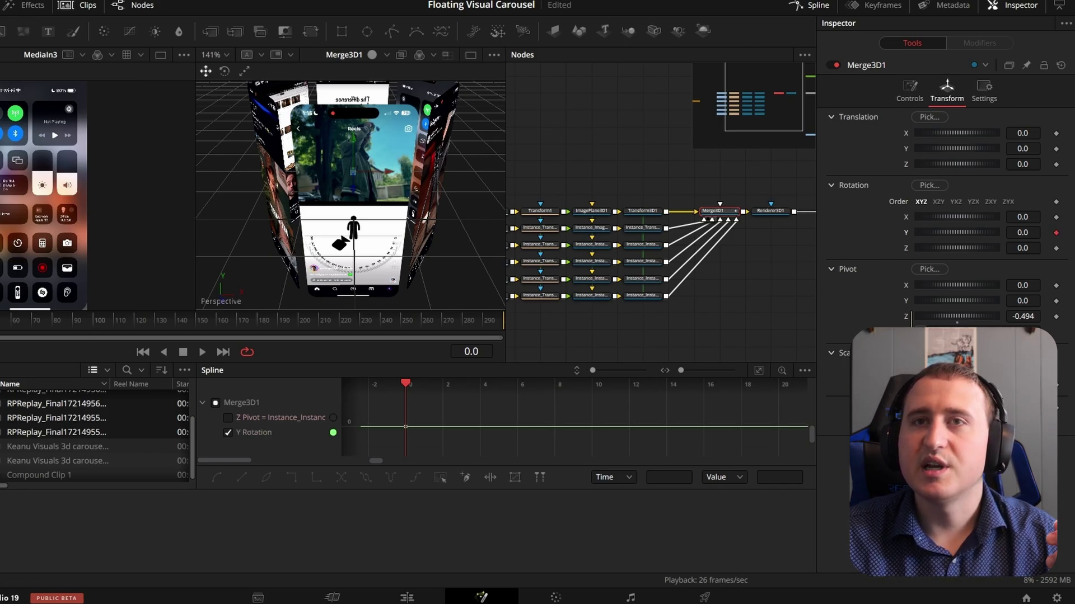
key(shift+Right)
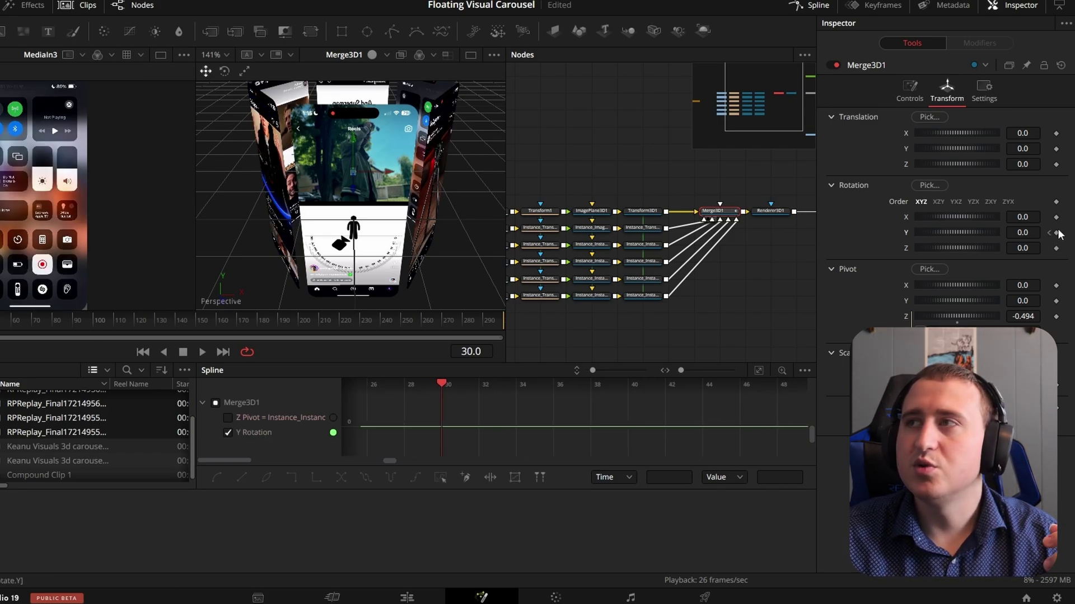
click(1029, 232)
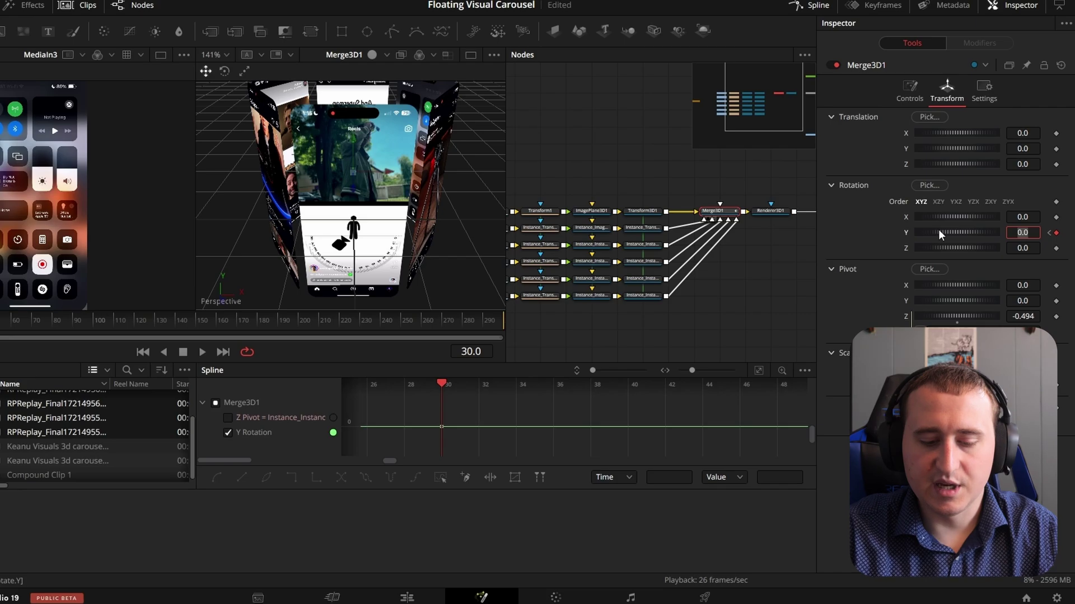
text(60)
key(Tab)
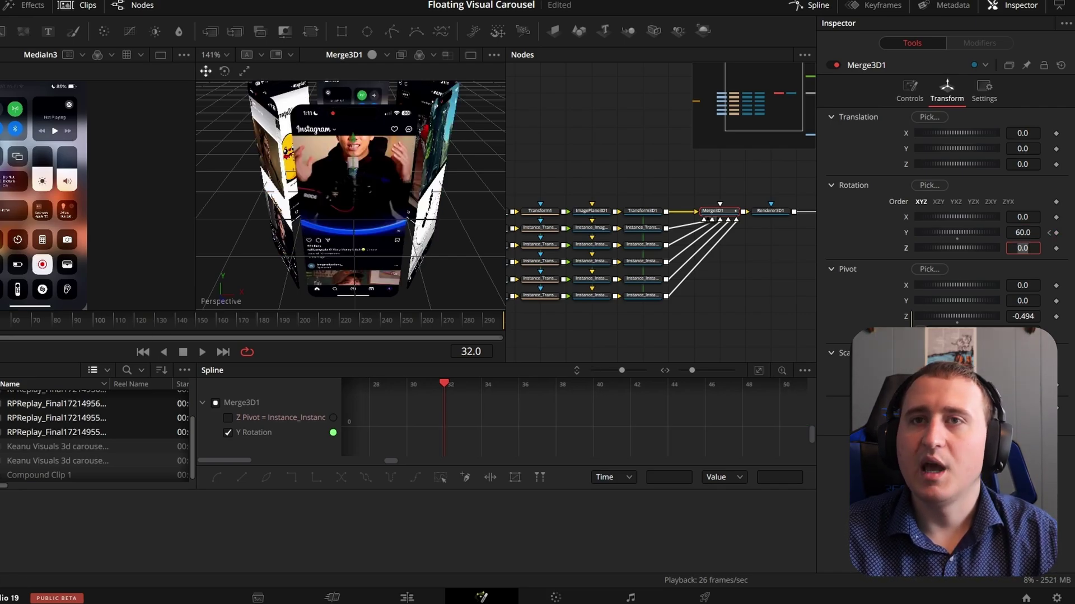
Hold Merge3D1's Y rotation with a keyframe of 60 on frame 70 and set it to 60.0+60, giving 120, on frame 100.
click(20, 324)
drag(20, 325, 32, 324)
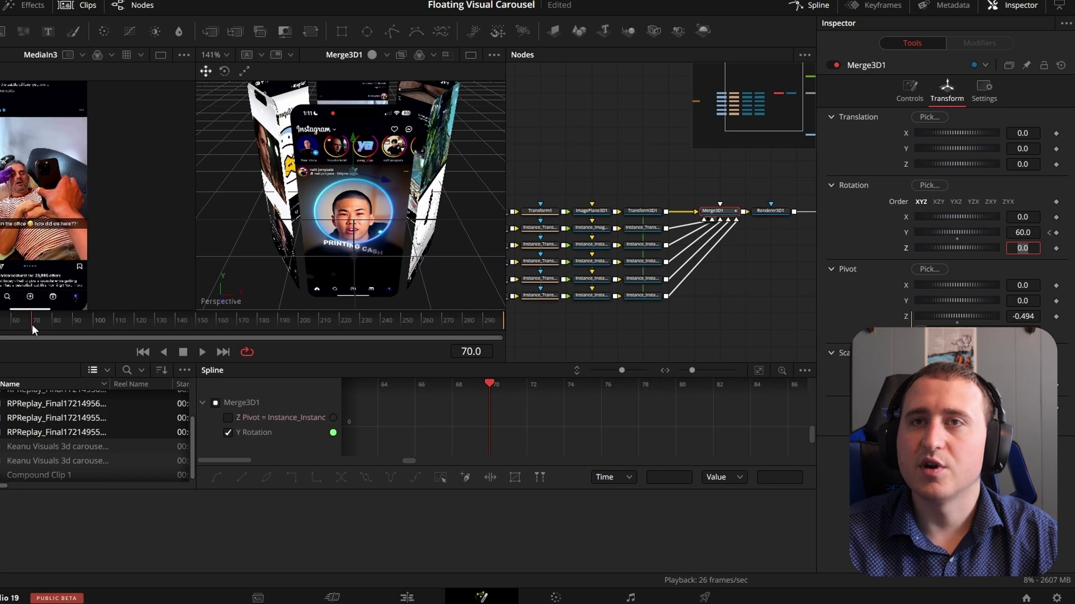
click(1056, 234)
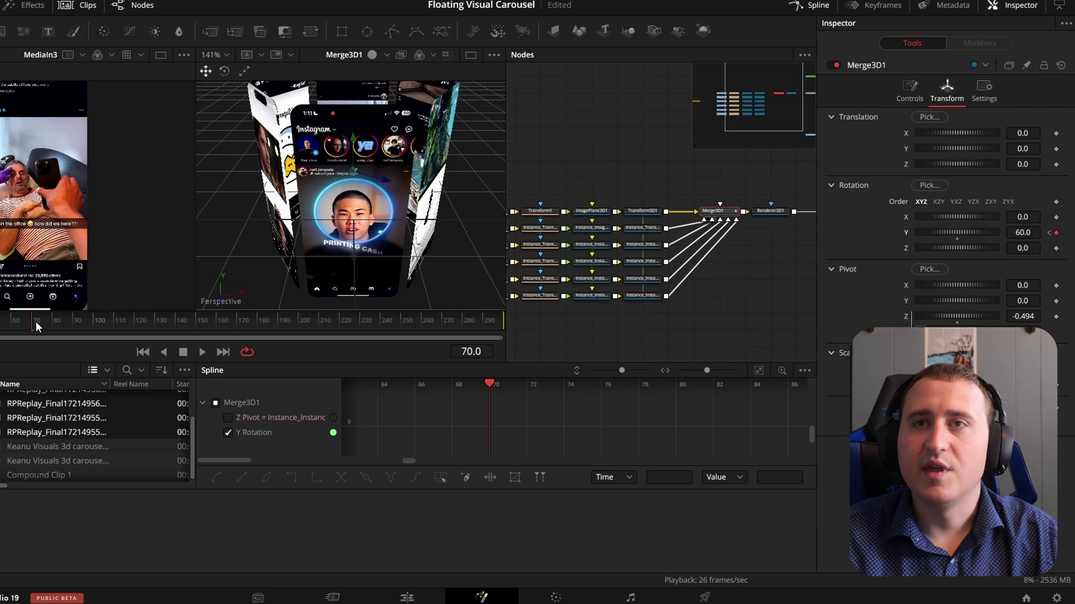
drag(36, 321, 94, 325)
click(1022, 232)
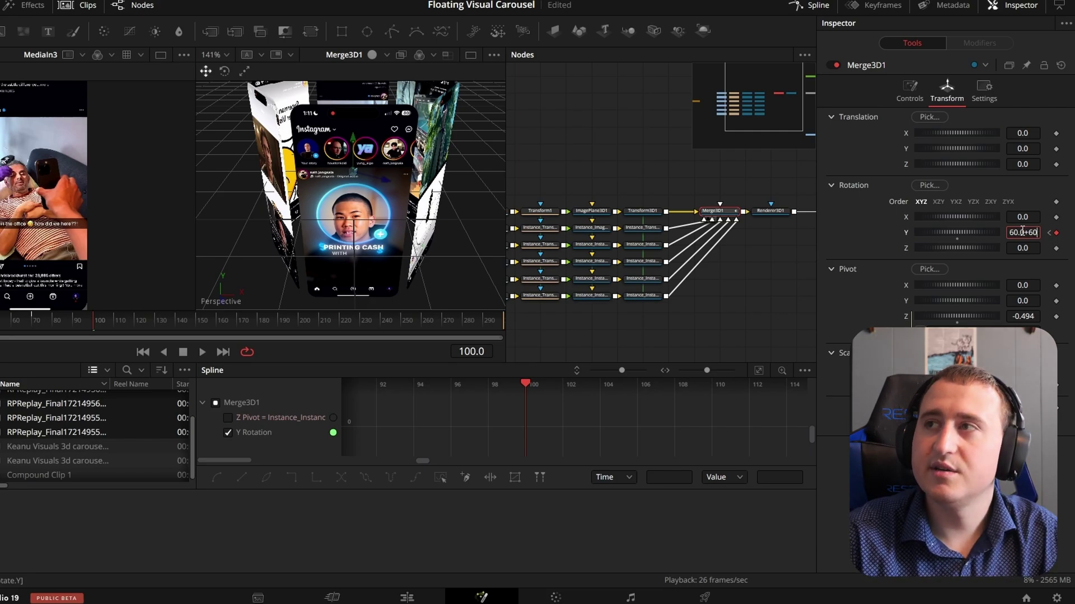
key(Tab)
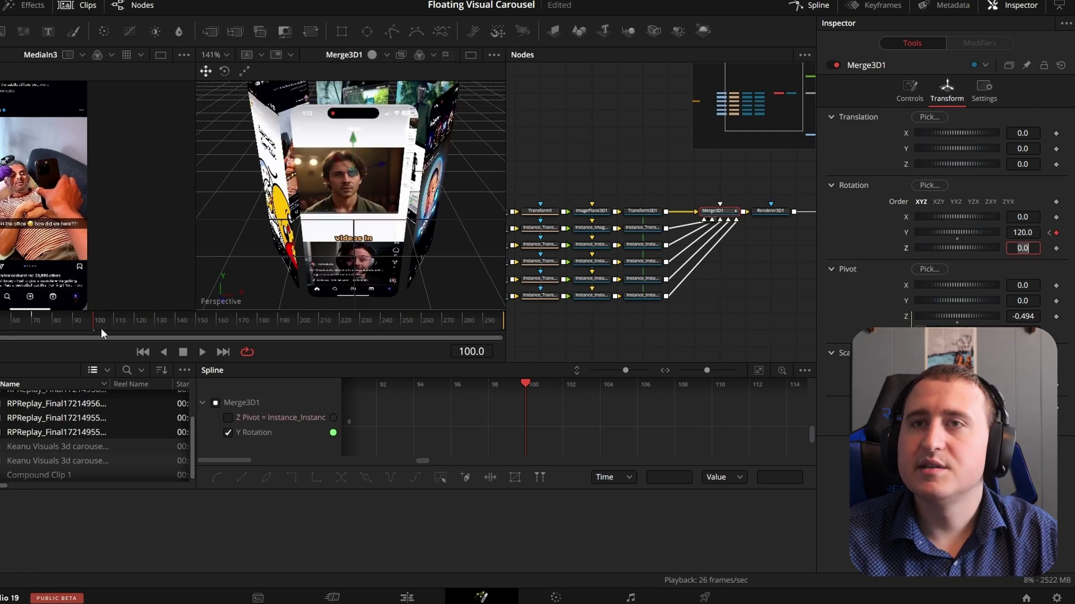
Keyframe Merge3D1's Y rotation at 120 on frame 140 and at 4440 on the last frame, 299.
drag(101, 328, 182, 327)
click(1056, 233)
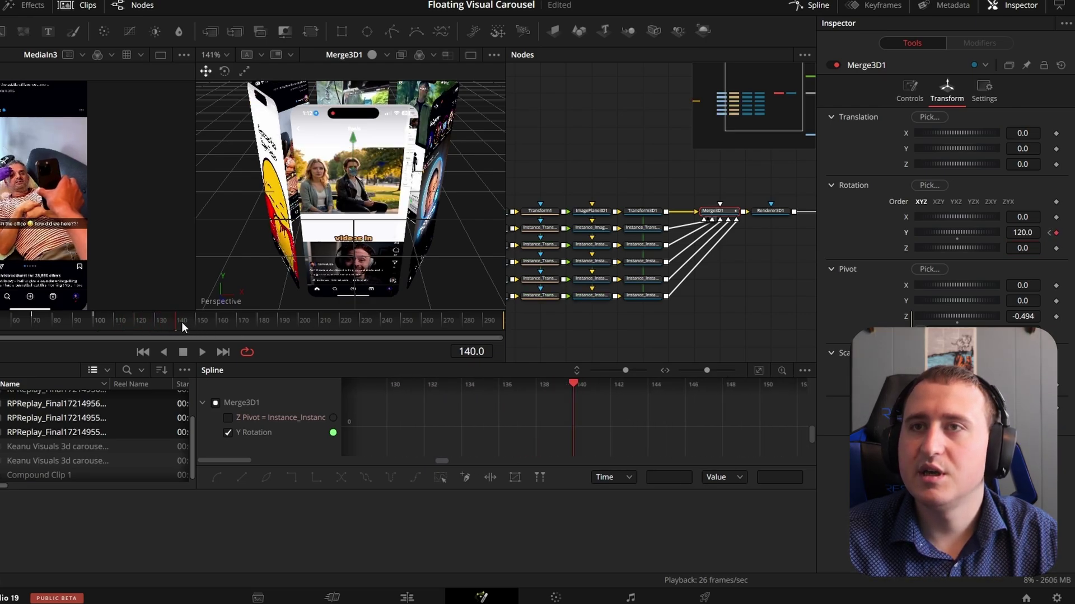
key(End)
drag(1020, 232, 1074, 232)
click(722, 320)
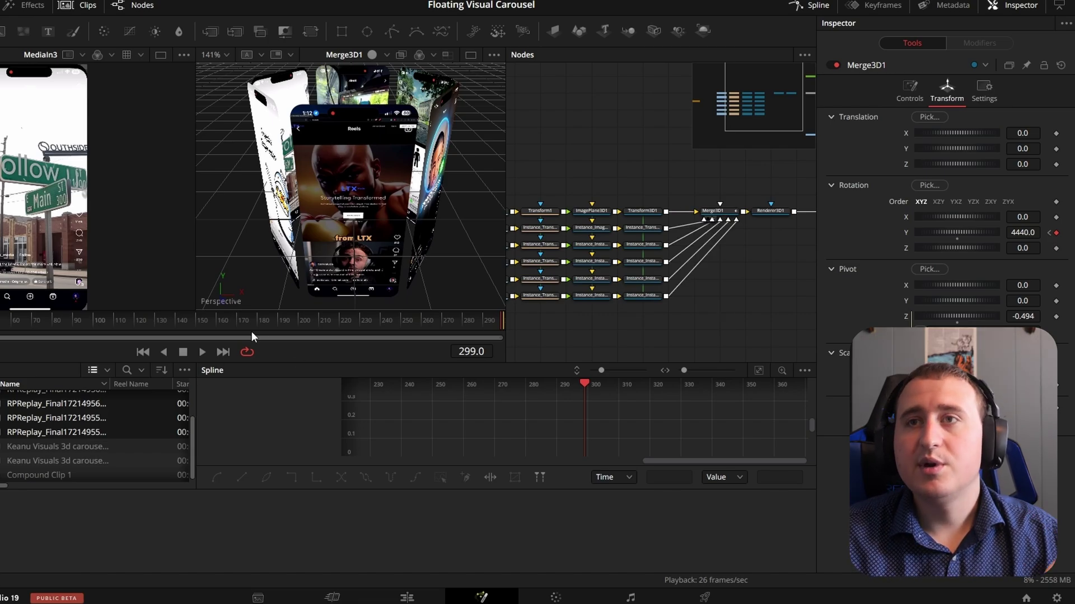
Play back the carousel's rotation animation and return to the first frame.
drag(251, 332, 0, 323)
key(space)
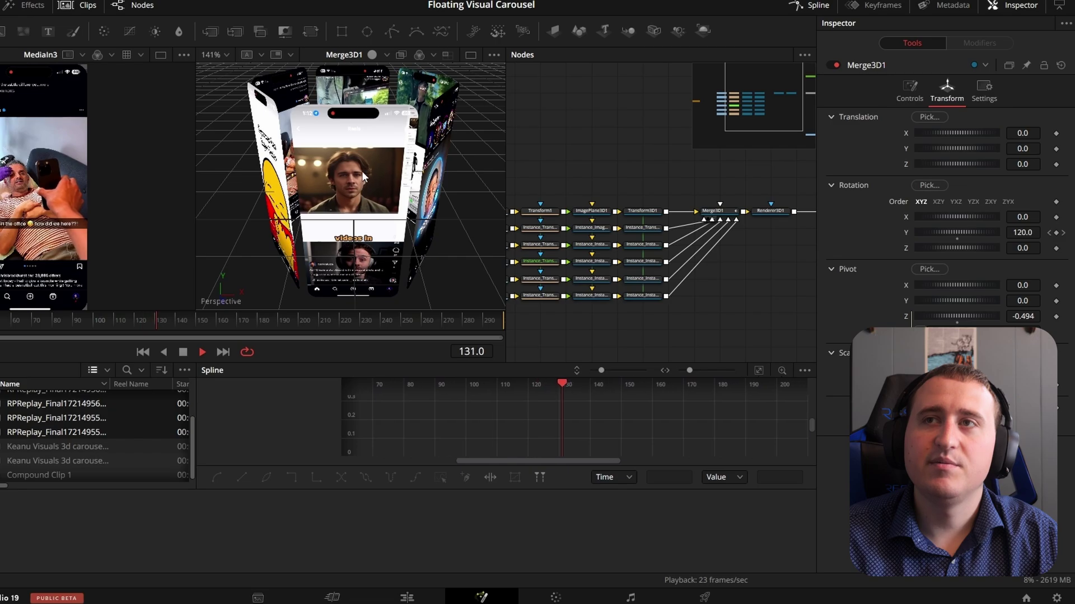
key(space)
key(Home)
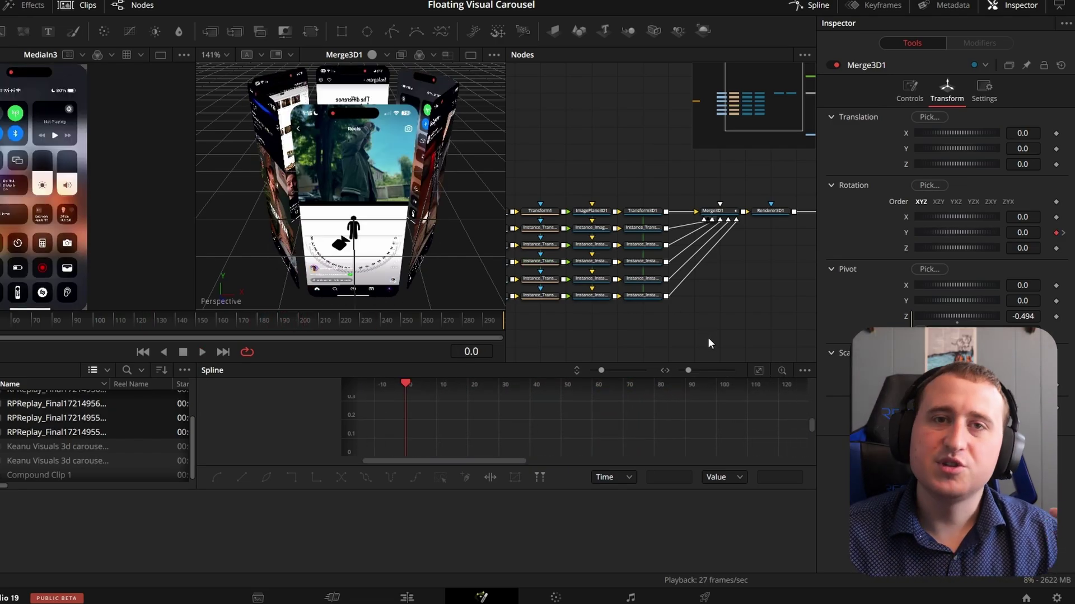
Display Merge3D1's whole Y Rotation curve in the Spline editor and check the Show Only Selected Tool option.
click(725, 210)
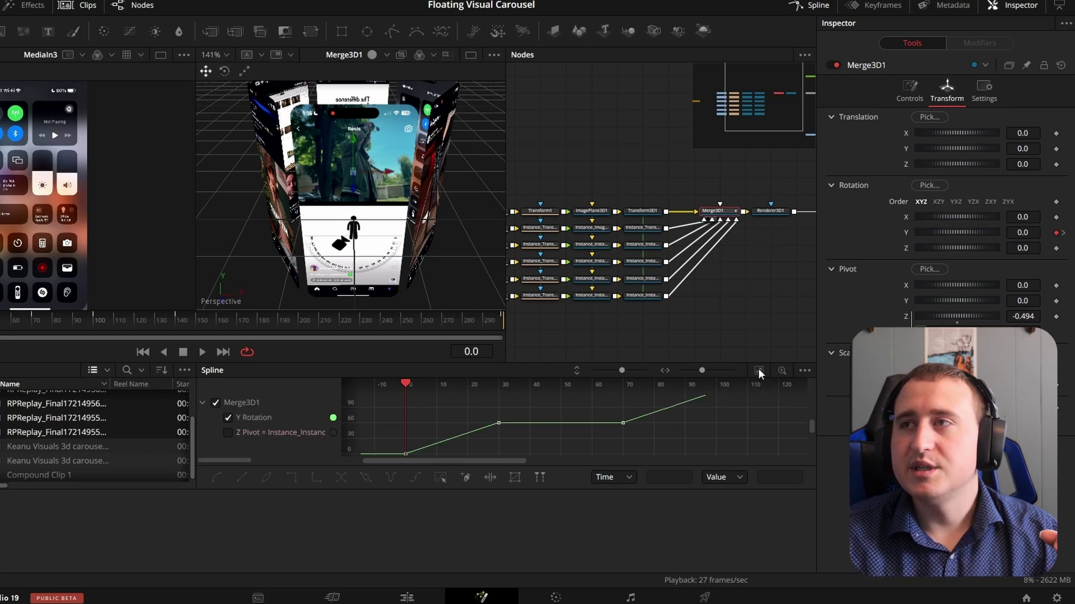
click(726, 211)
click(724, 213)
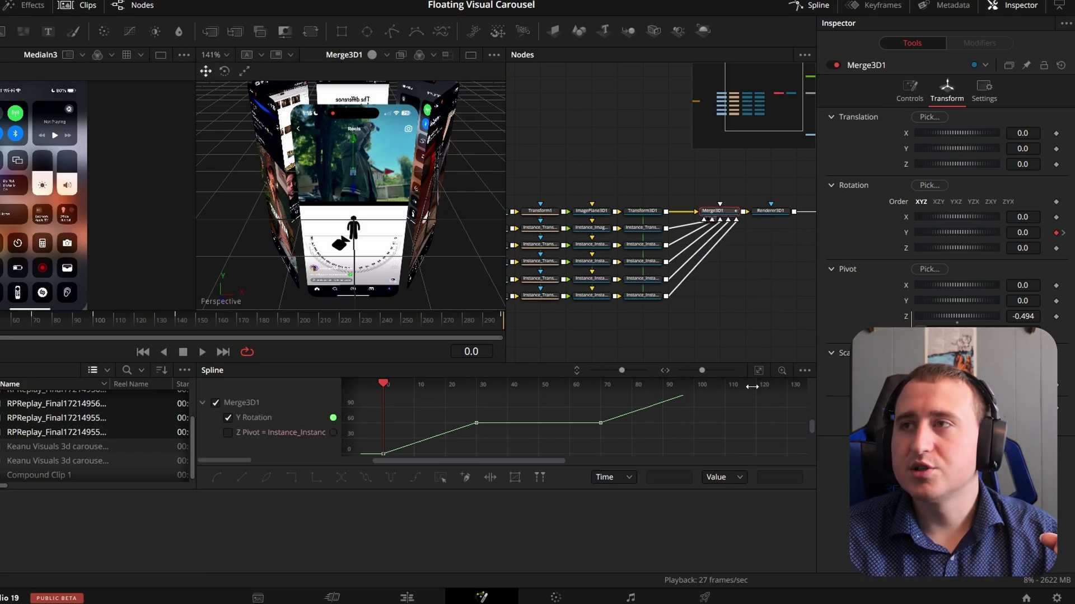
click(758, 370)
click(804, 370)
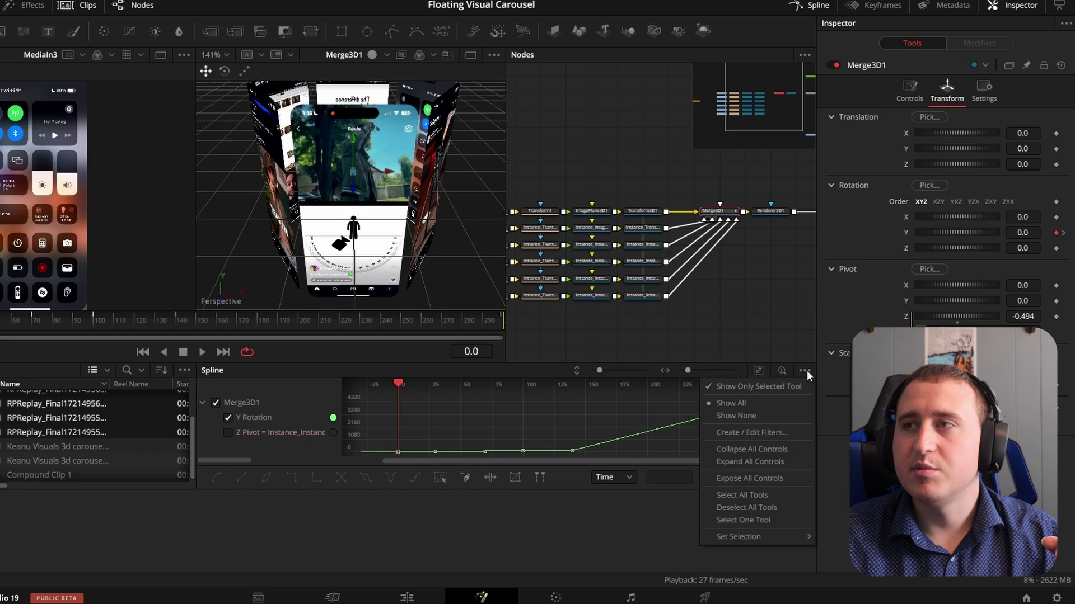
click(778, 386)
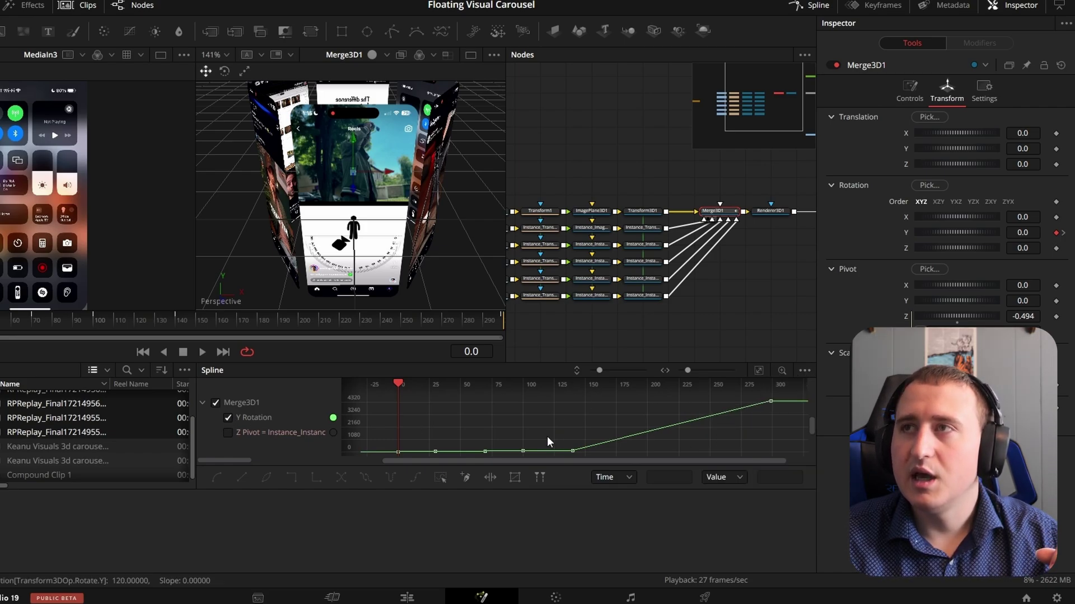
Smooth the Y Rotation keyframes at frames 140 and 299 and lengthen their facing handles for a stronger ease.
scroll(615, 419, down, 3)
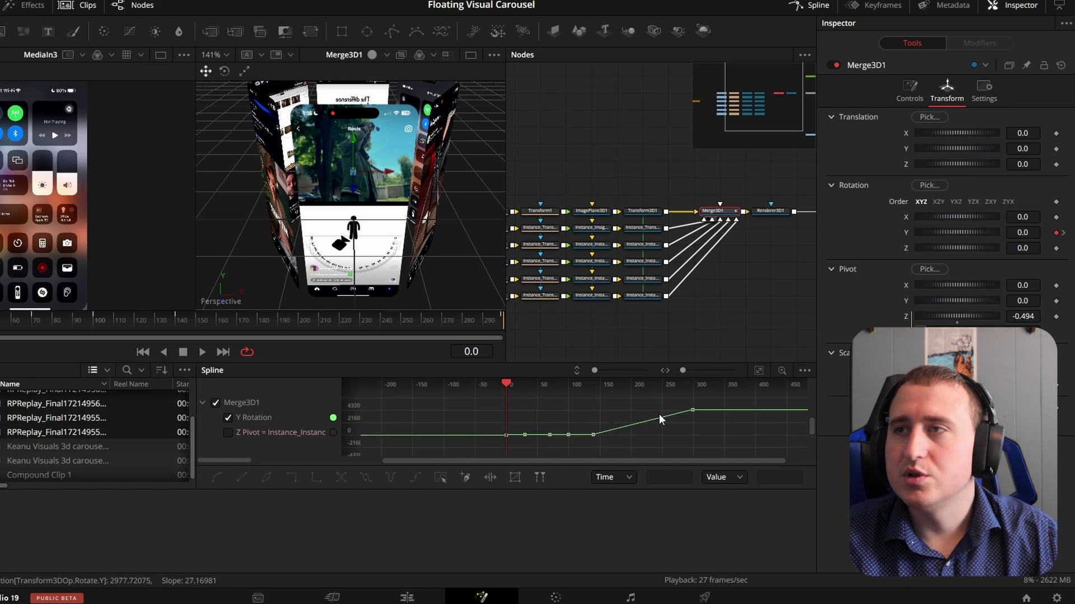
scroll(659, 419, up, 2)
drag(723, 398, 553, 459)
drag(656, 442, 686, 438)
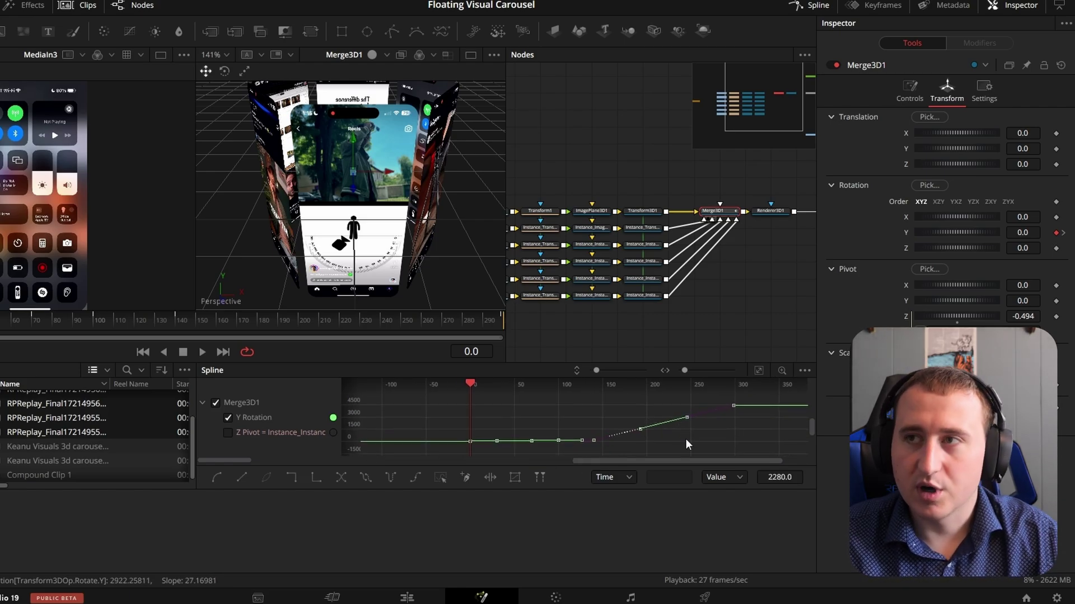
key(shift+s)
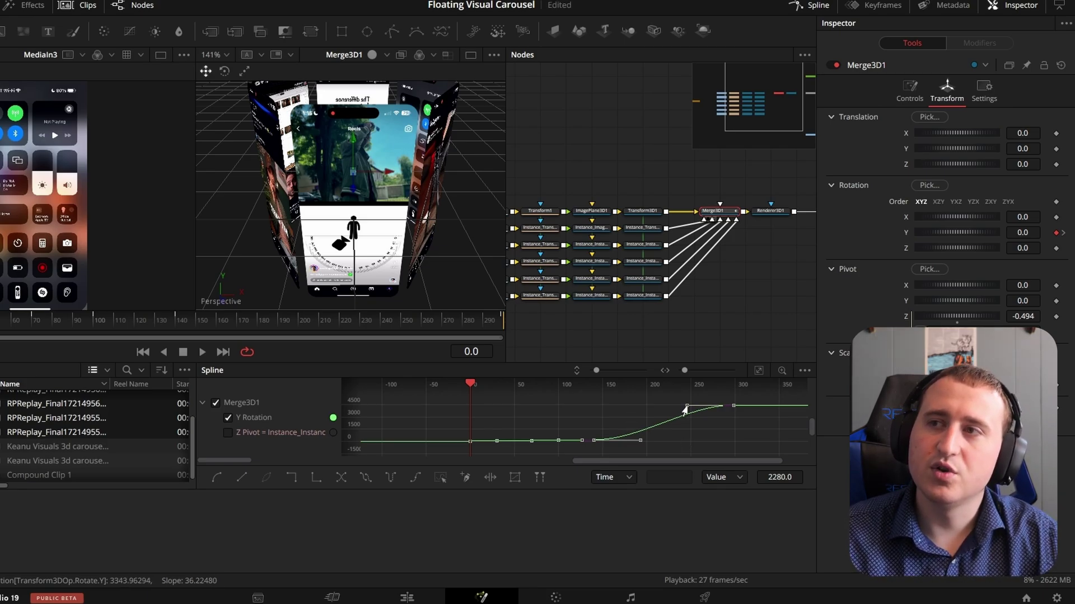
drag(685, 408, 672, 444)
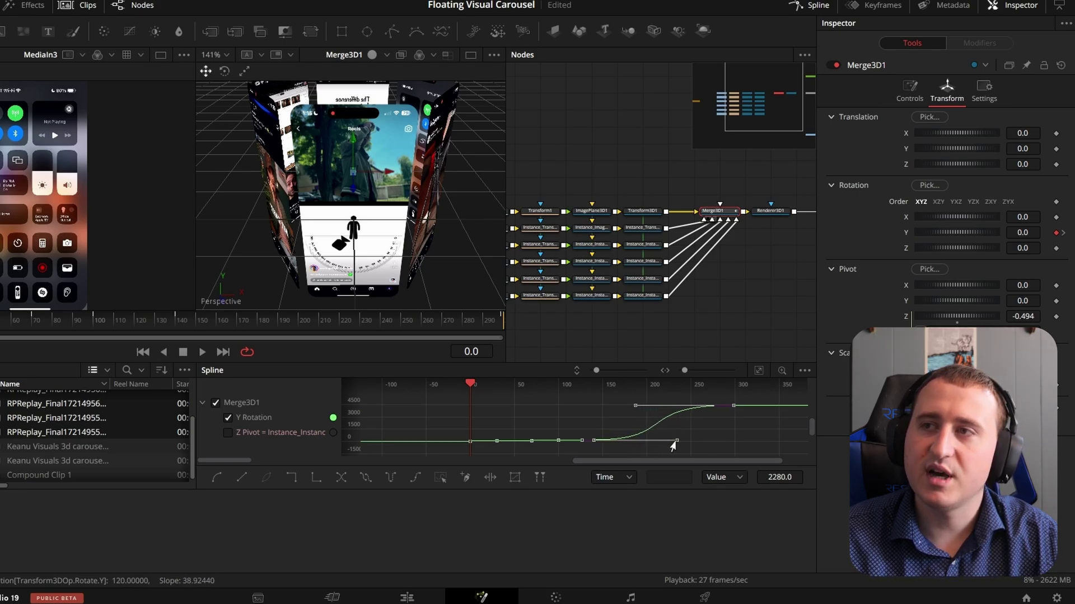
Flatten the handles of Merge3D1's Y Rotation keyframes at frames 0 and 30 so the first turn eases in and out.
scroll(619, 411, left, 1)
scroll(514, 434, up, 5)
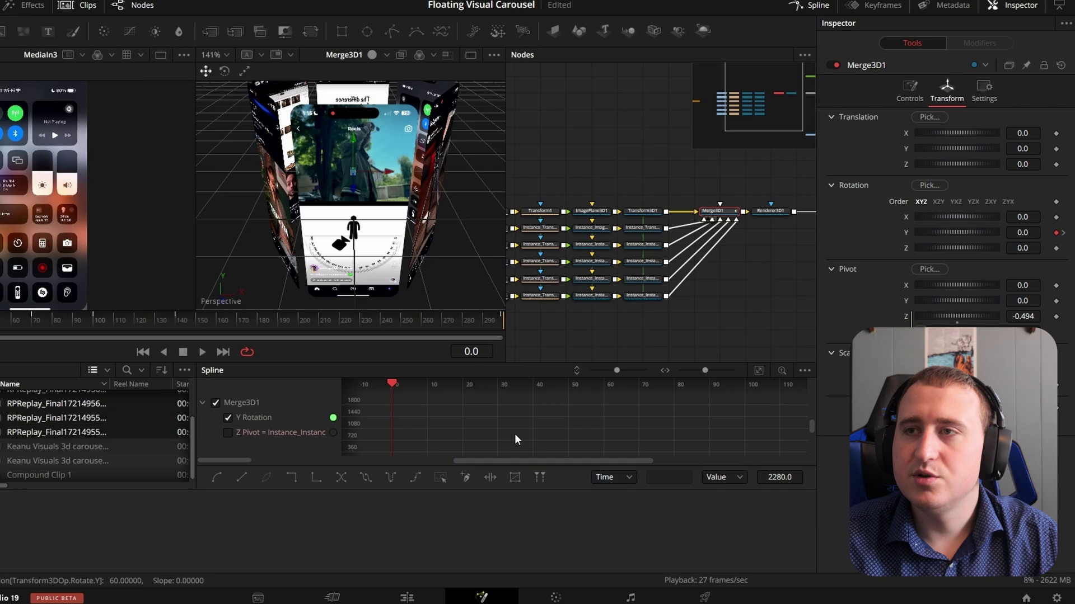
drag(515, 435, 539, 409)
scroll(467, 428, up, 3)
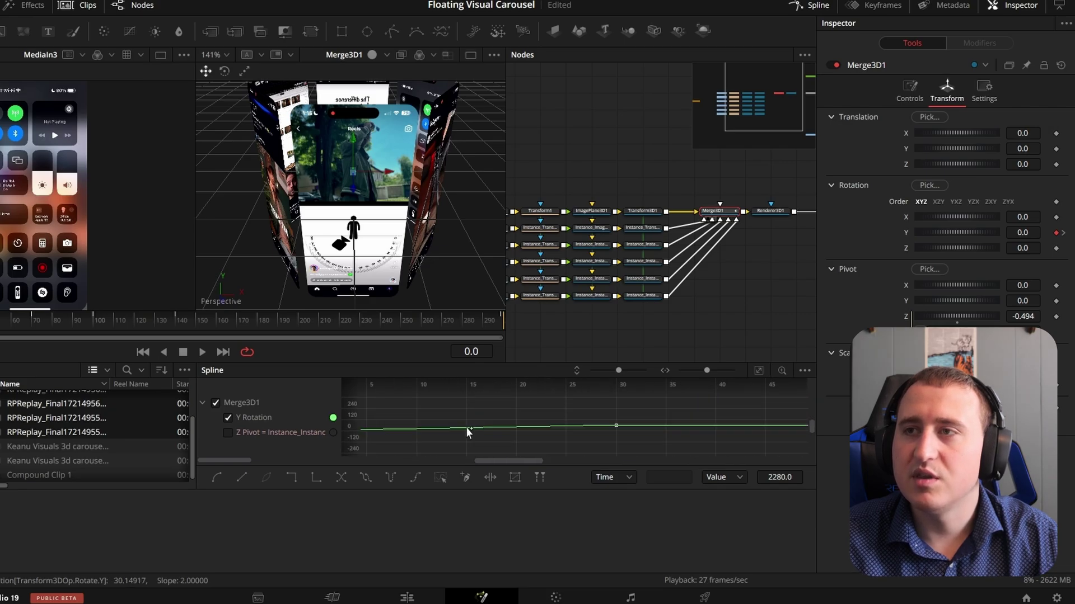
scroll(465, 425, down, 3)
drag(548, 409, 443, 436)
scroll(533, 408, down, 1)
scroll(570, 418, right, 1)
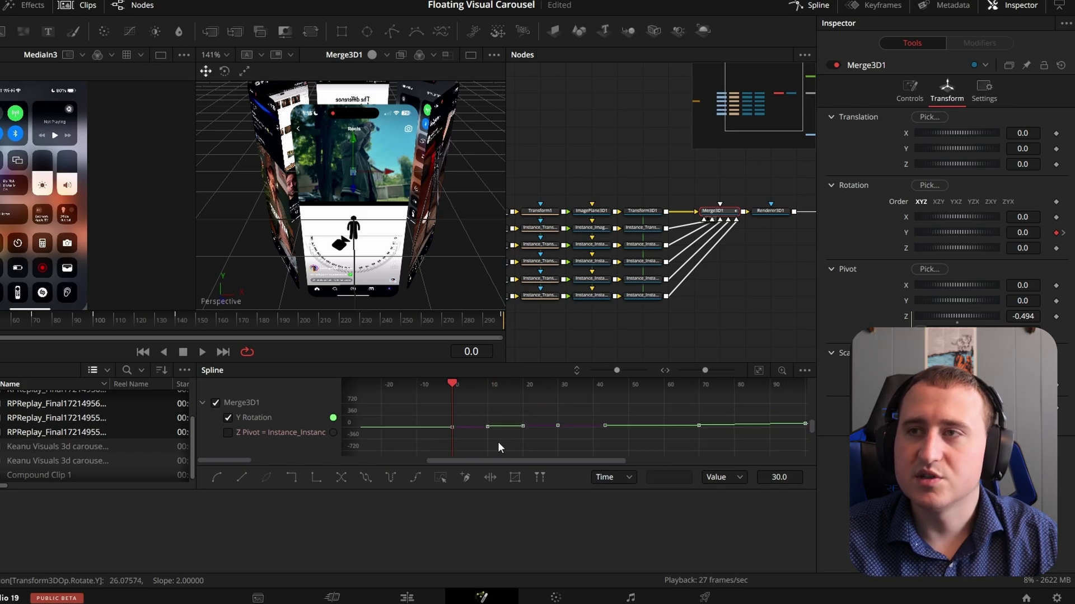
key(f)
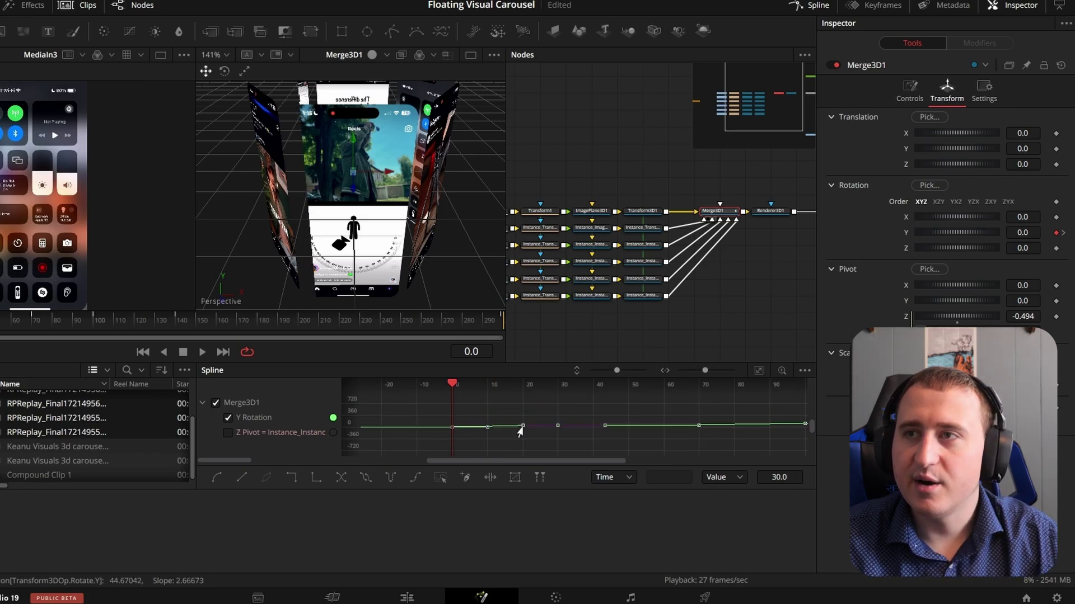
Flatten the handles of the Y Rotation keyframes at frames 70 and 100 to ease the second turn.
scroll(555, 430, right, 2)
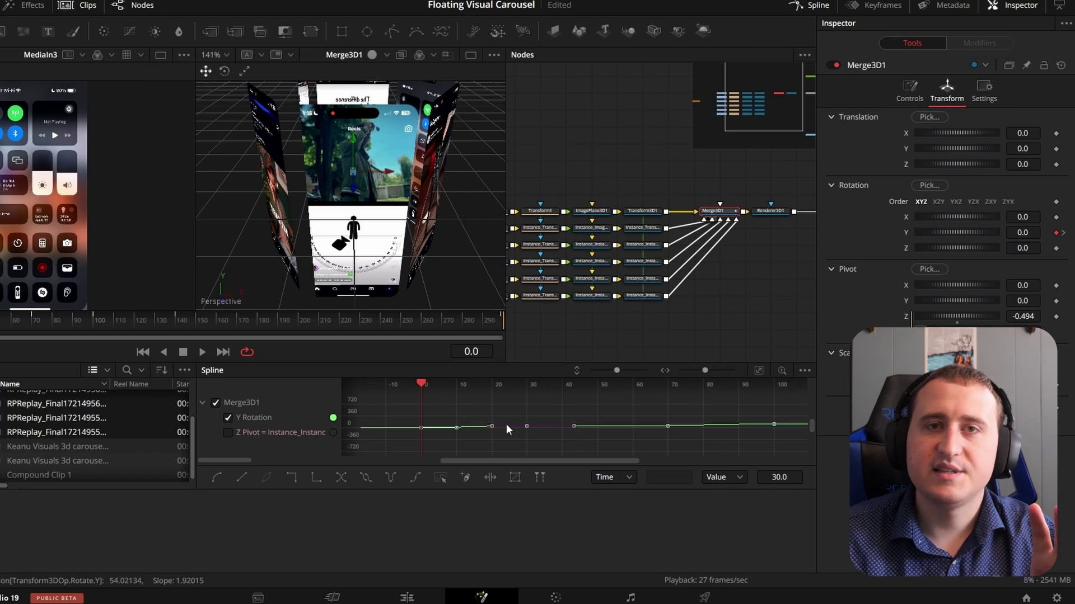
scroll(653, 437, down, 3)
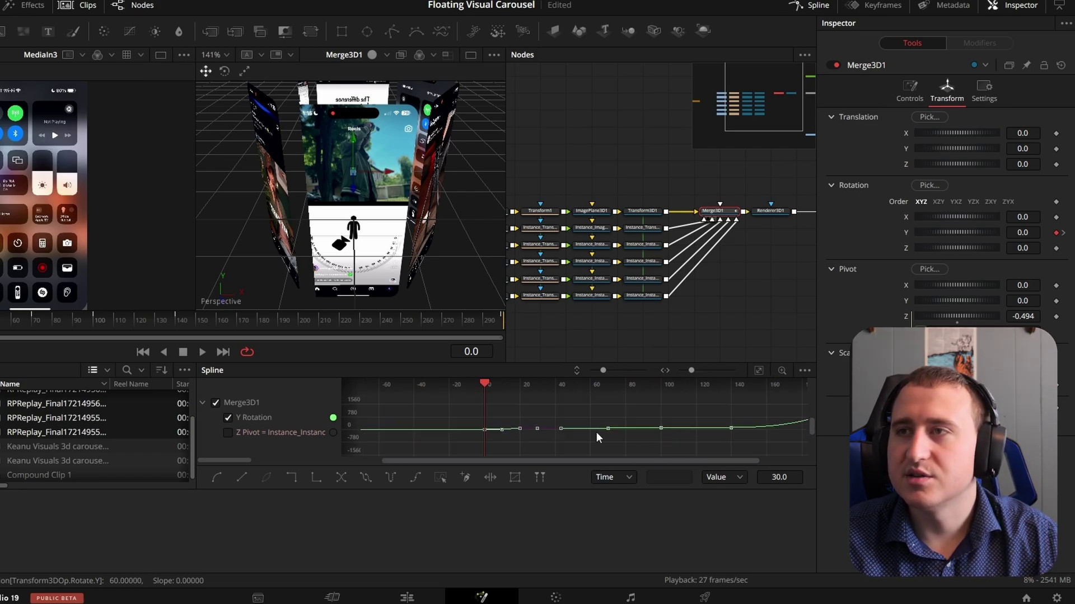
key(Delete)
drag(607, 441, 615, 447)
click(582, 429)
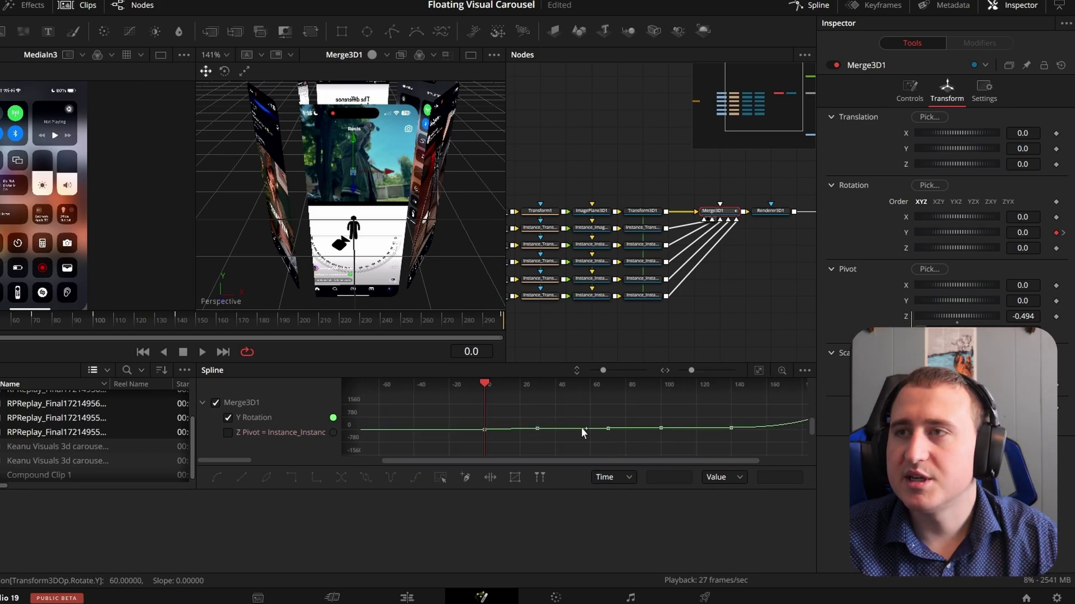
drag(676, 415, 598, 441)
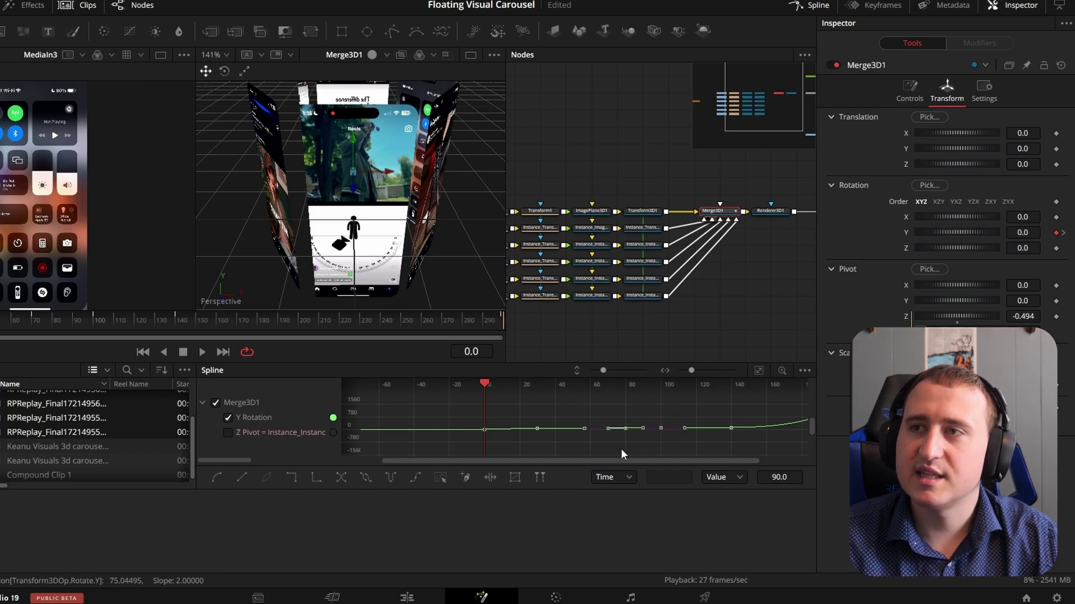
Set Ease In to 53.7 and Ease Out to 76.1 for the selected Y Rotation keyframes at frames 70 and 100.
scroll(637, 430, up, 5)
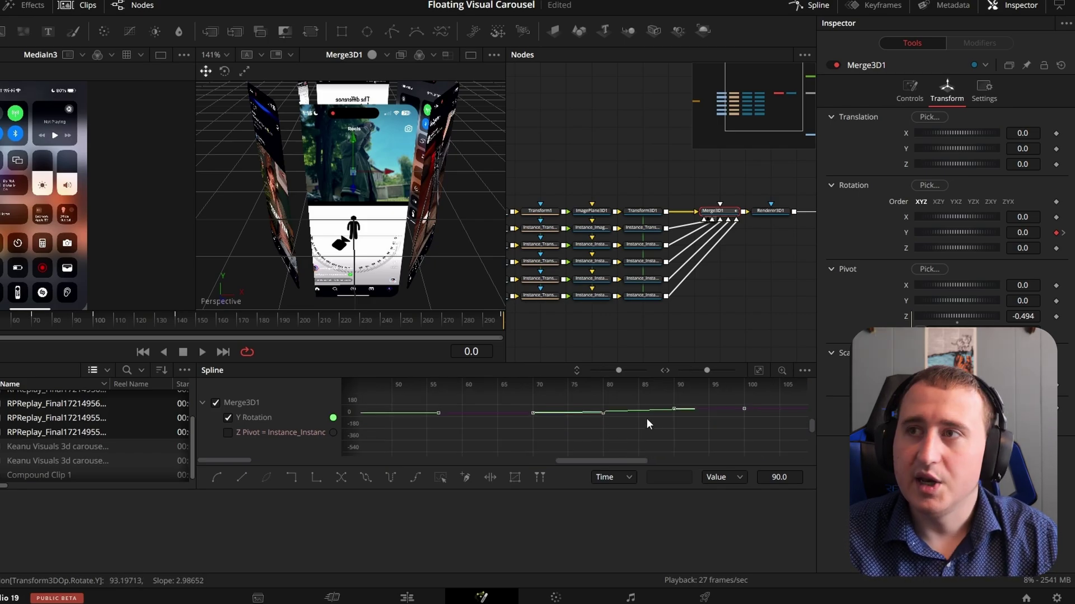
key(t)
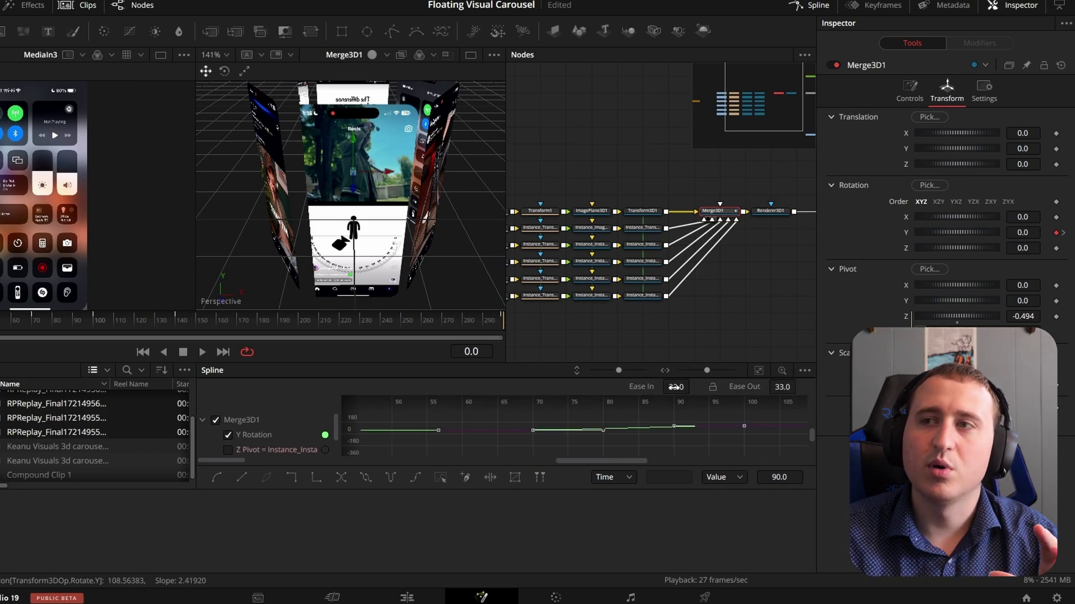
drag(674, 386, 693, 385)
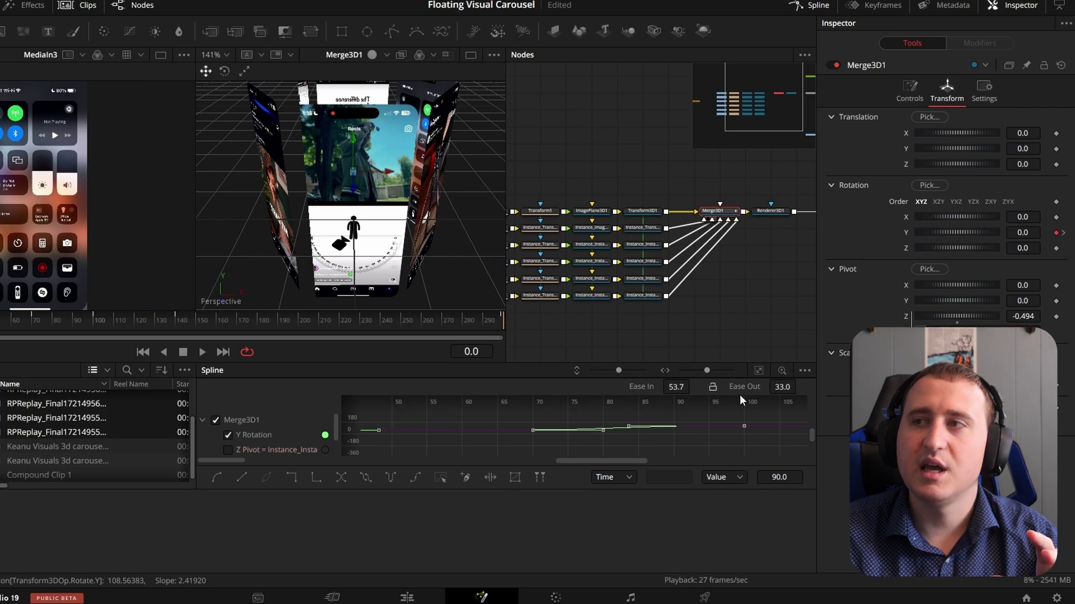
drag(785, 389, 803, 383)
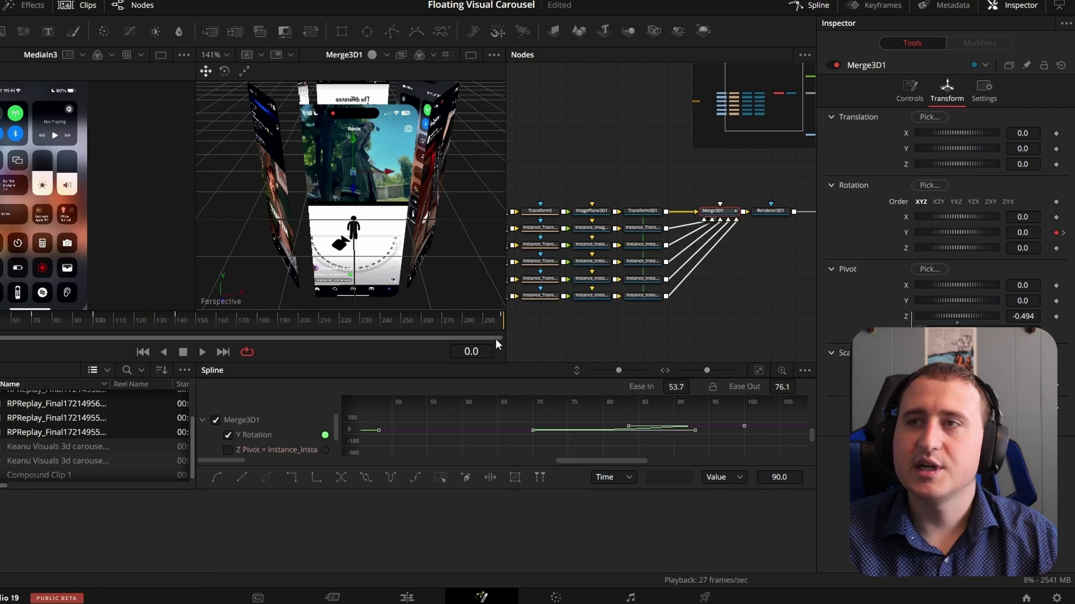
Return to the first frame, deselect the nodes and play back the eased carousel rotation, stopping near frame 258.
drag(108, 319, 0, 319)
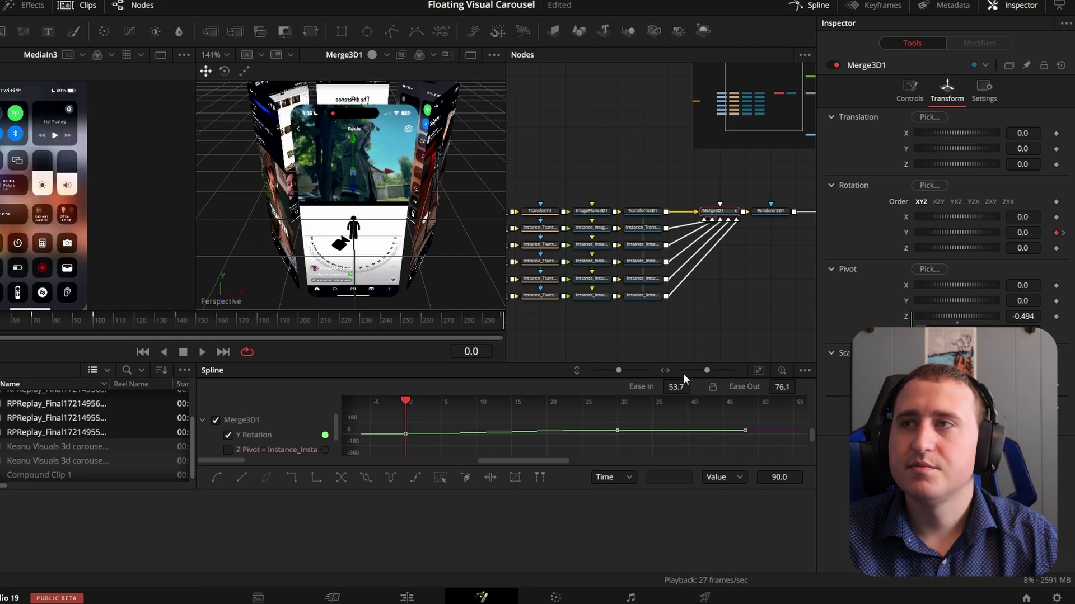
click(723, 323)
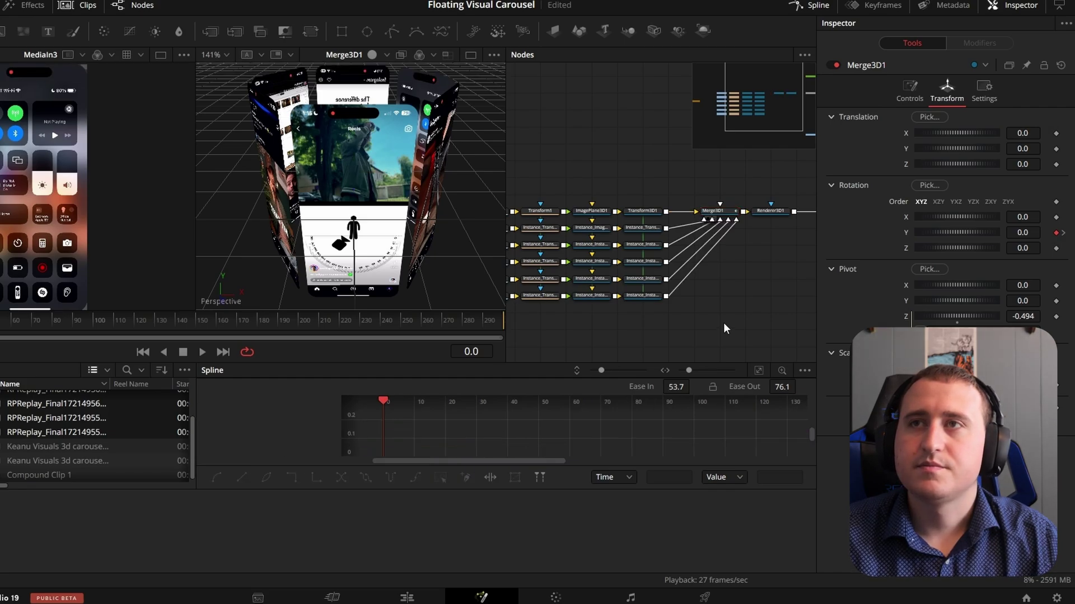
key(space)
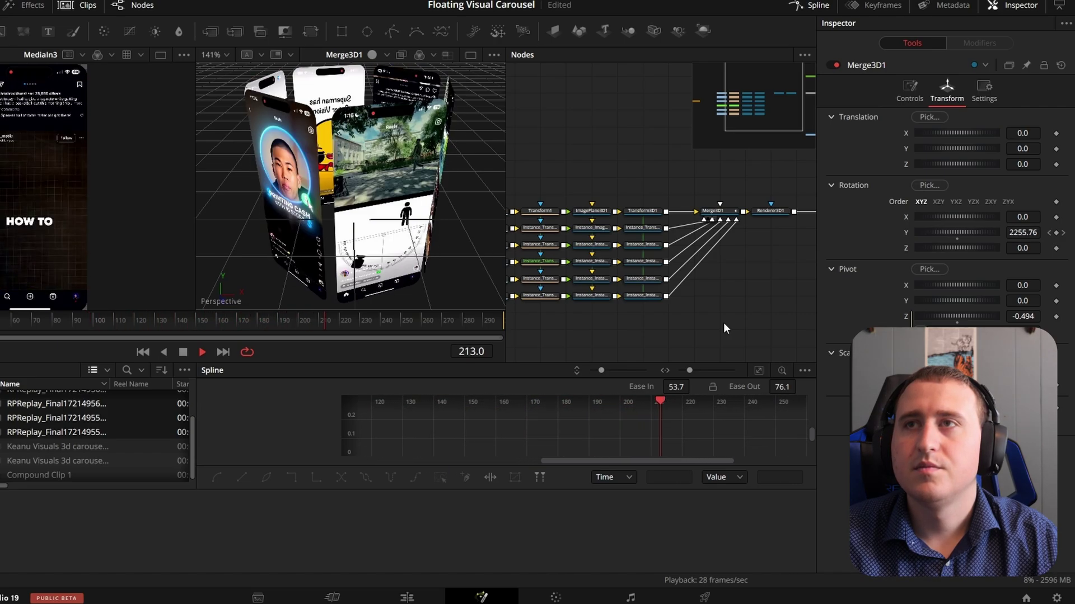
key(space)
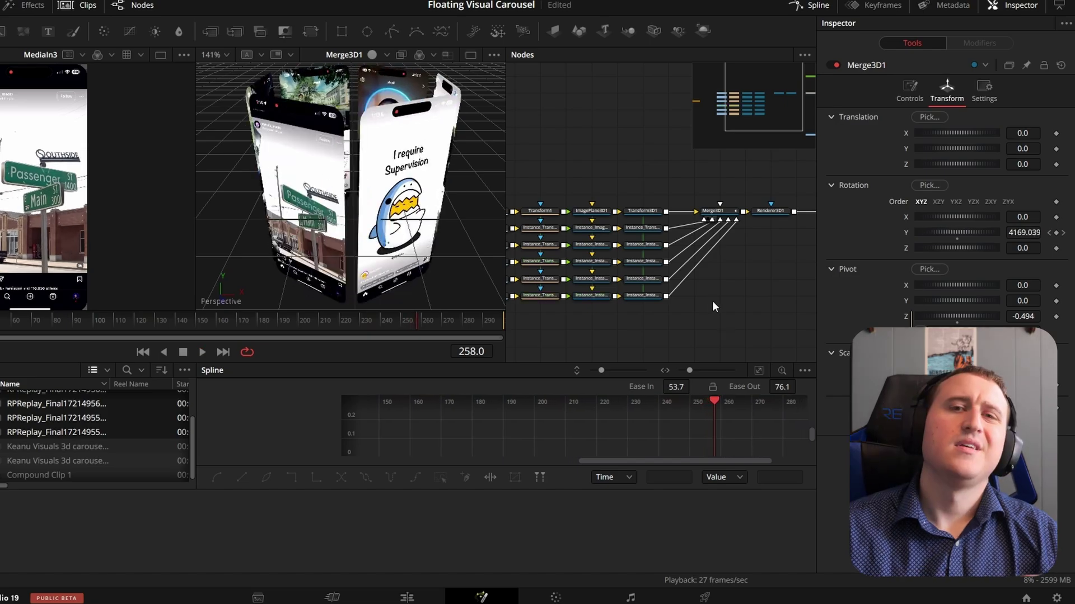